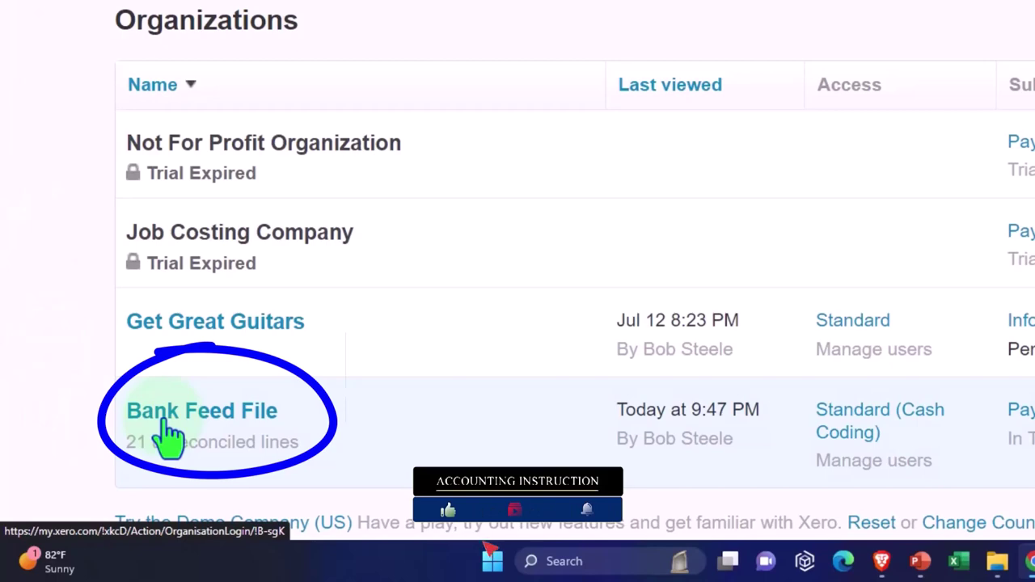
Open the Bank Feed File organization and duplicate its dashboard browser tab twice
{"action": "left_click", "coordinate": [168, 433]}
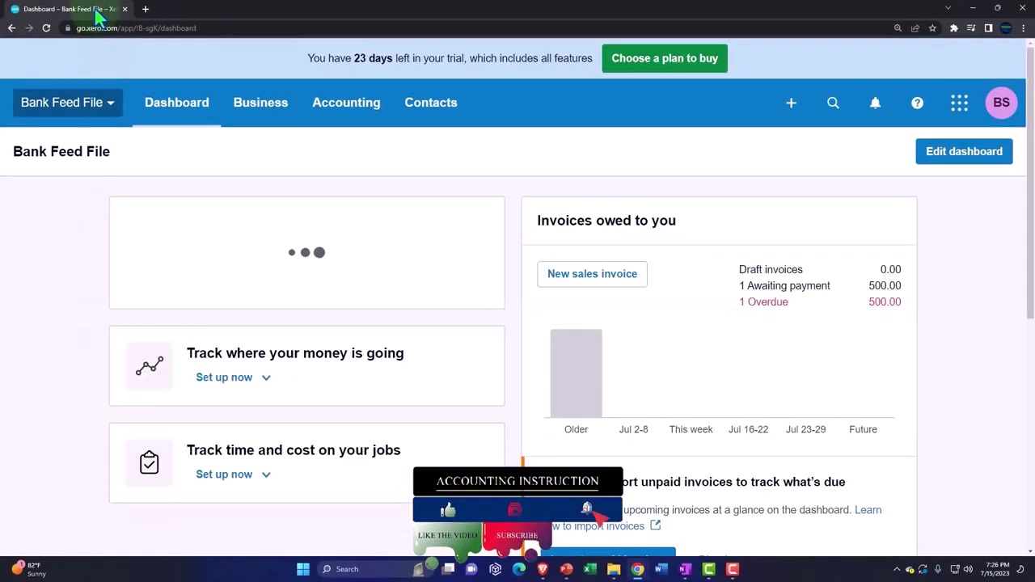
{"action": "right_click", "coordinate": [97, 15]}
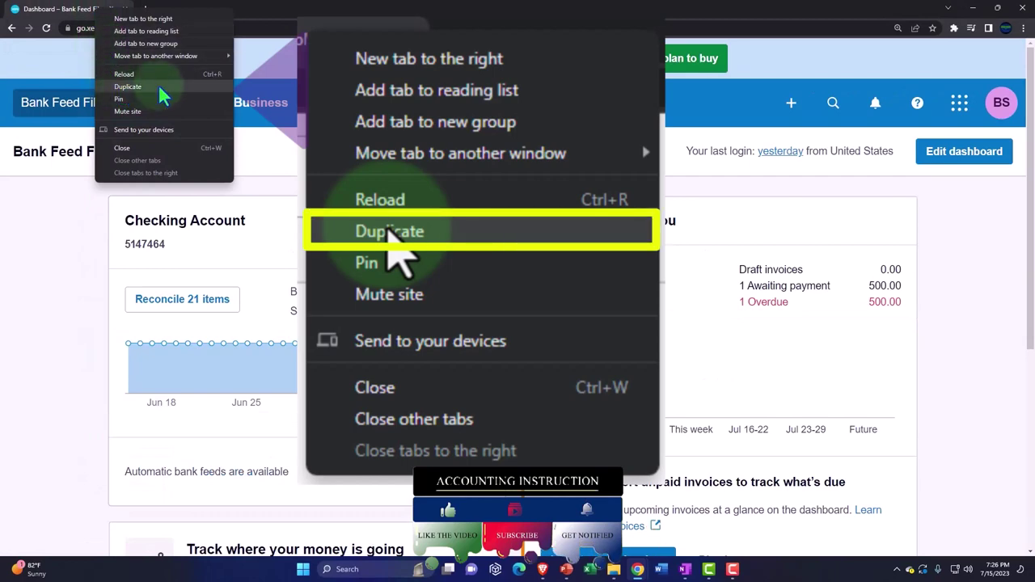
{"action": "left_click", "coordinate": [158, 87]}
{"action": "right_click", "coordinate": [197, 13]}
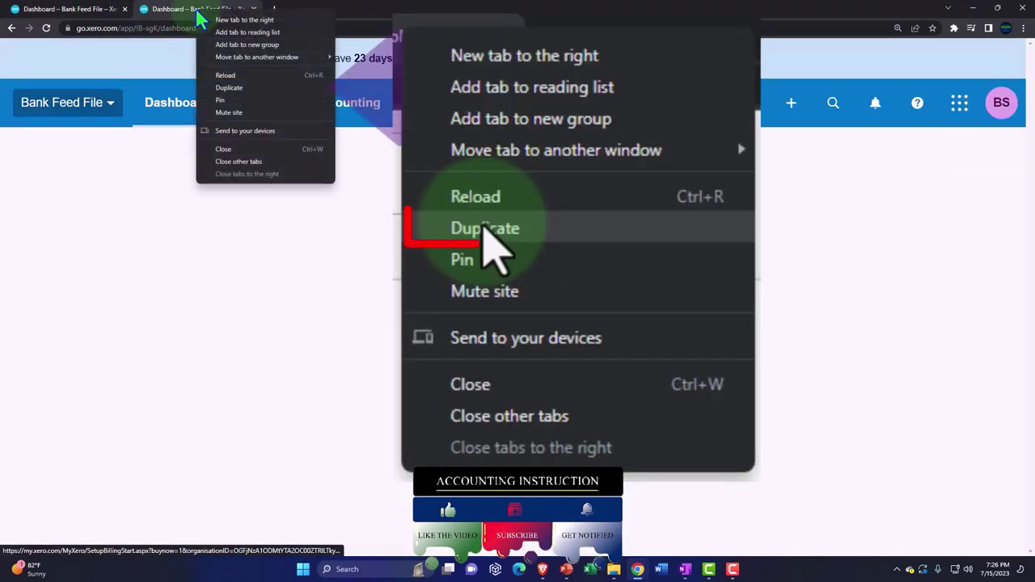
{"action": "left_click", "coordinate": [263, 89]}
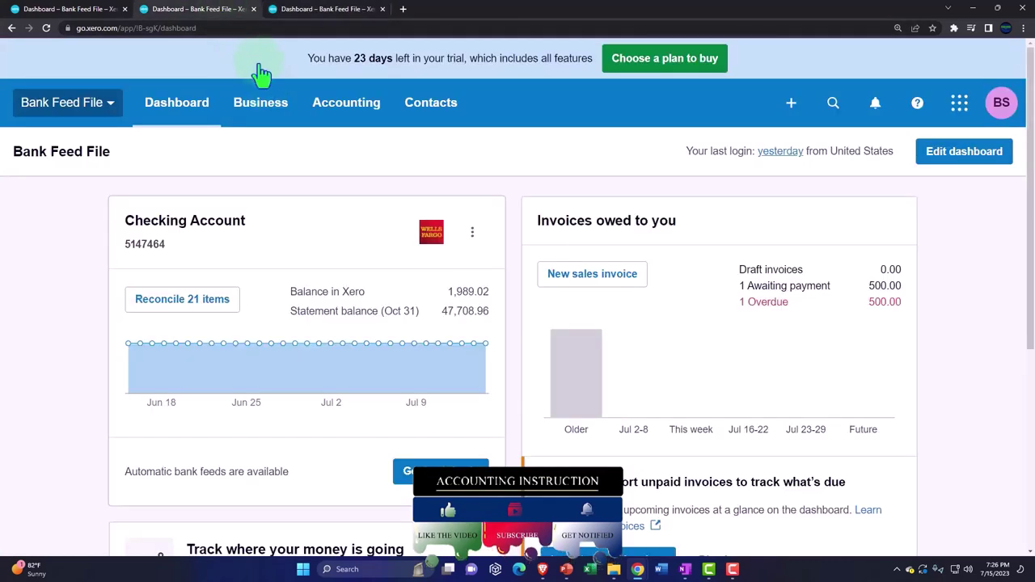
Open the Balance Sheet report in the second browser tab and the Income Statement (Profit and Loss) in the third
{"action": "left_click", "coordinate": [344, 109]}
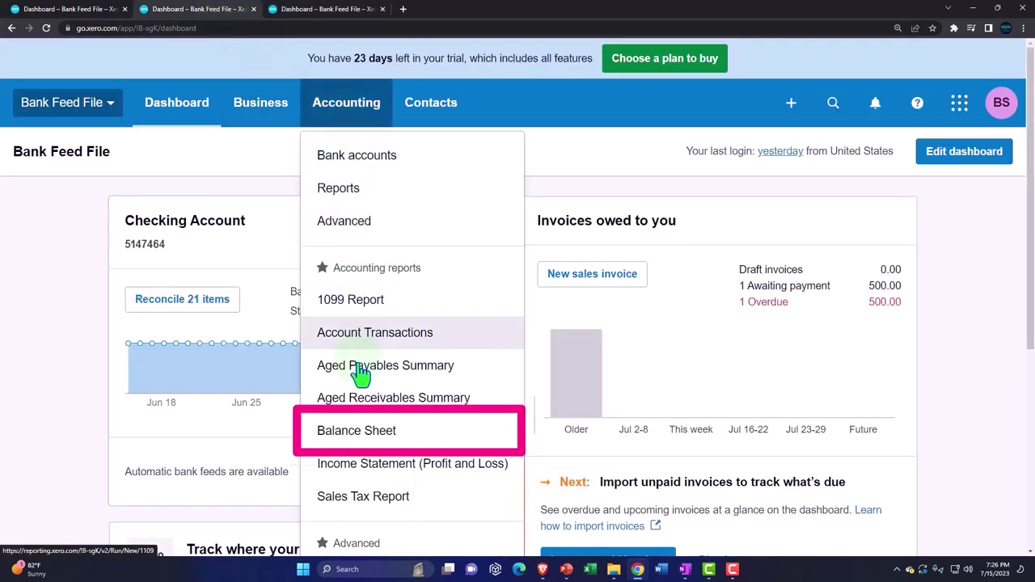
{"action": "left_click", "coordinate": [419, 445]}
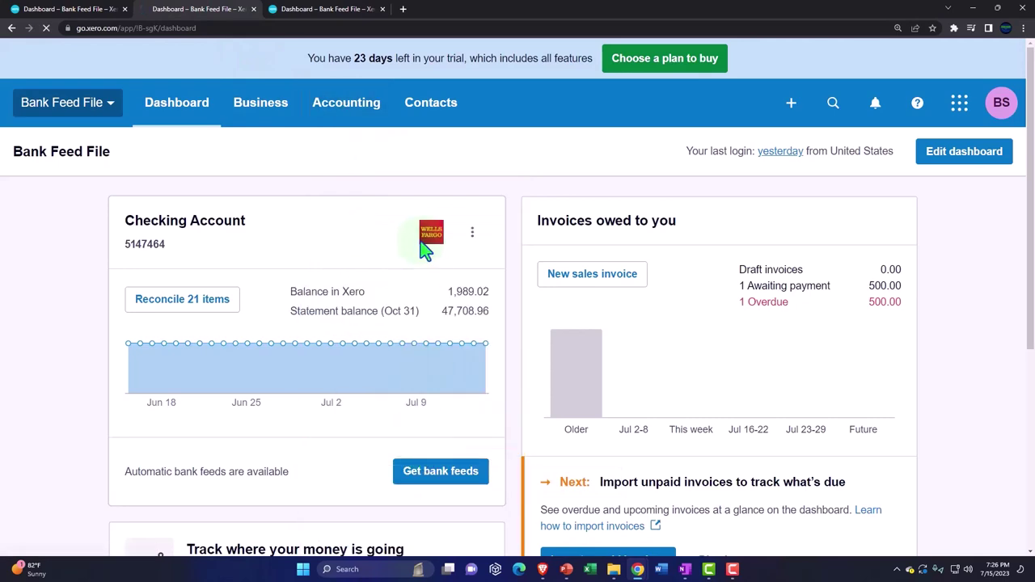
{"action": "left_click", "coordinate": [353, 111]}
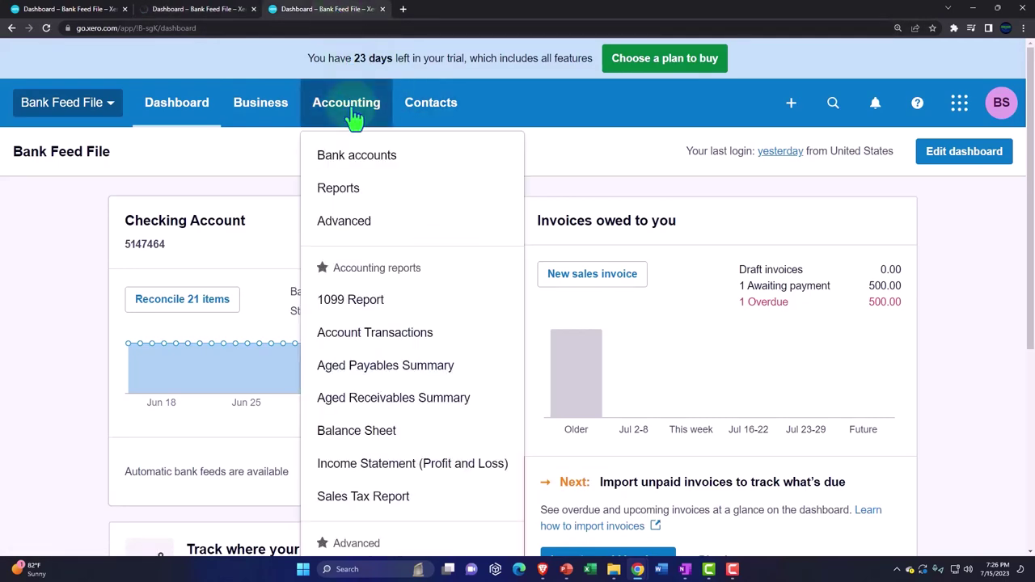
{"action": "left_click", "coordinate": [422, 472]}
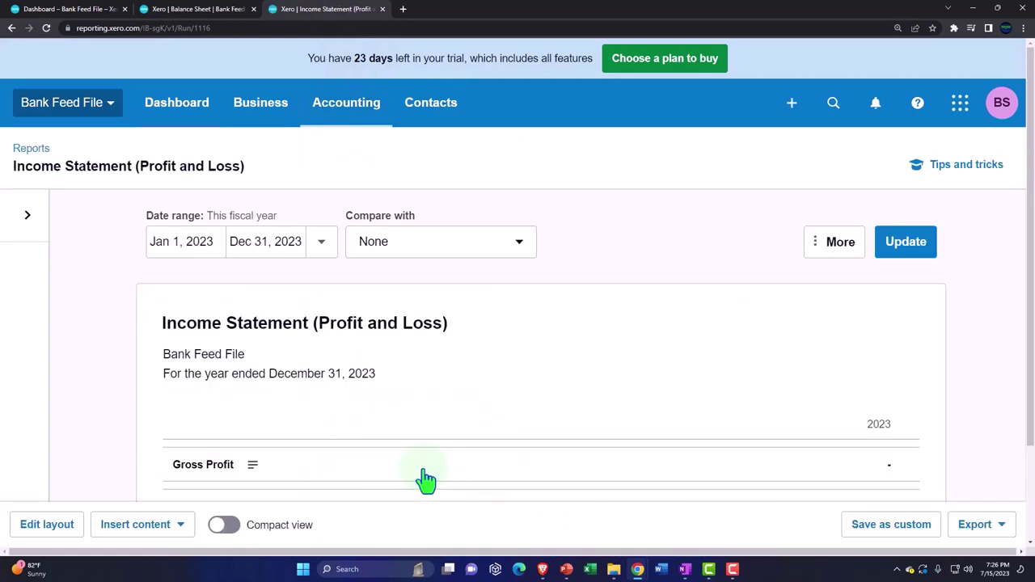
Run the Income Statement for the date range Jan 1, 2022 to Dec 31, 2022
{"action": "left_click", "coordinate": [212, 247]}
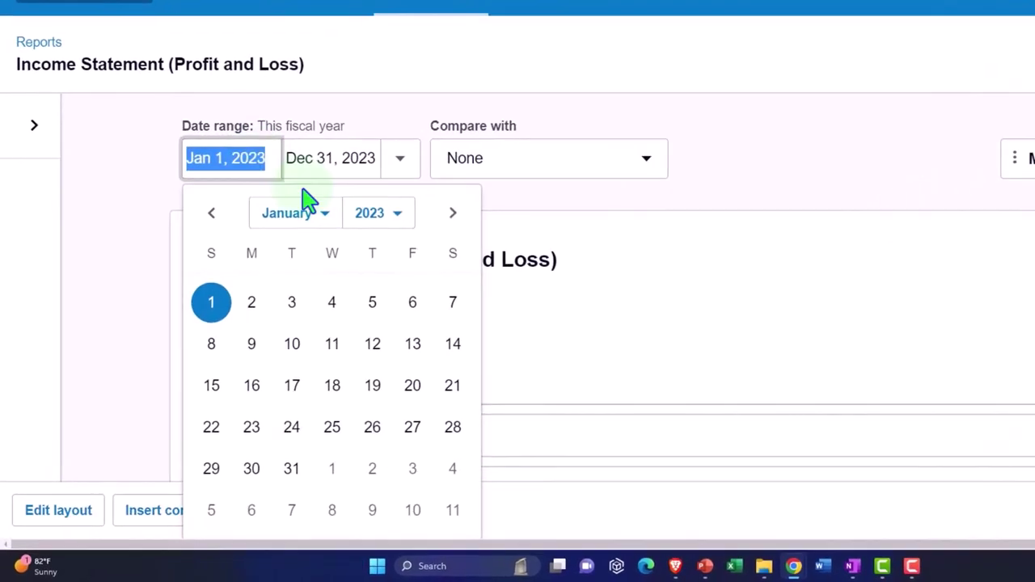
{"action": "left_click", "coordinate": [376, 215]}
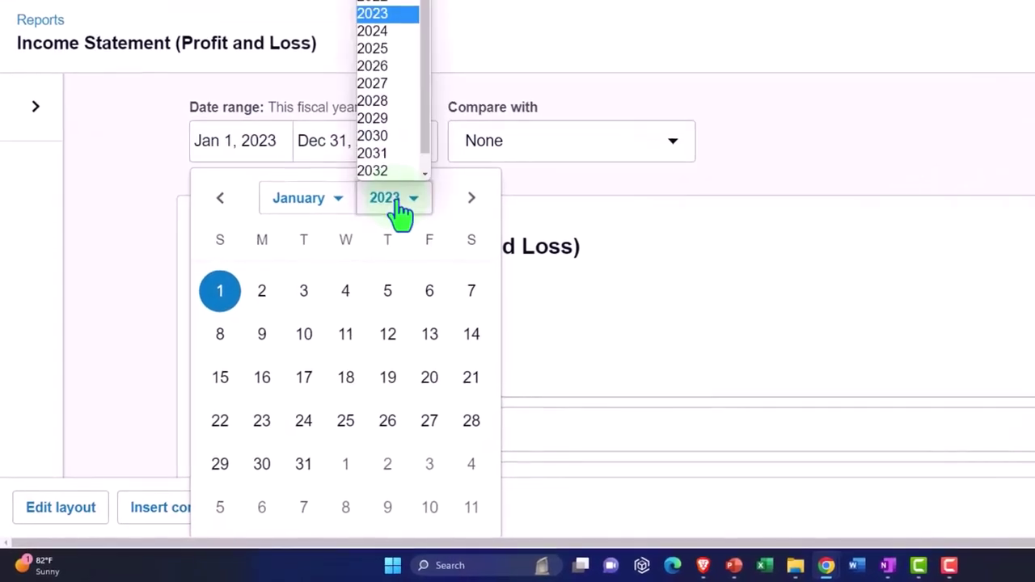
{"action": "left_click", "coordinate": [377, 12]}
{"action": "left_click", "coordinate": [472, 289]}
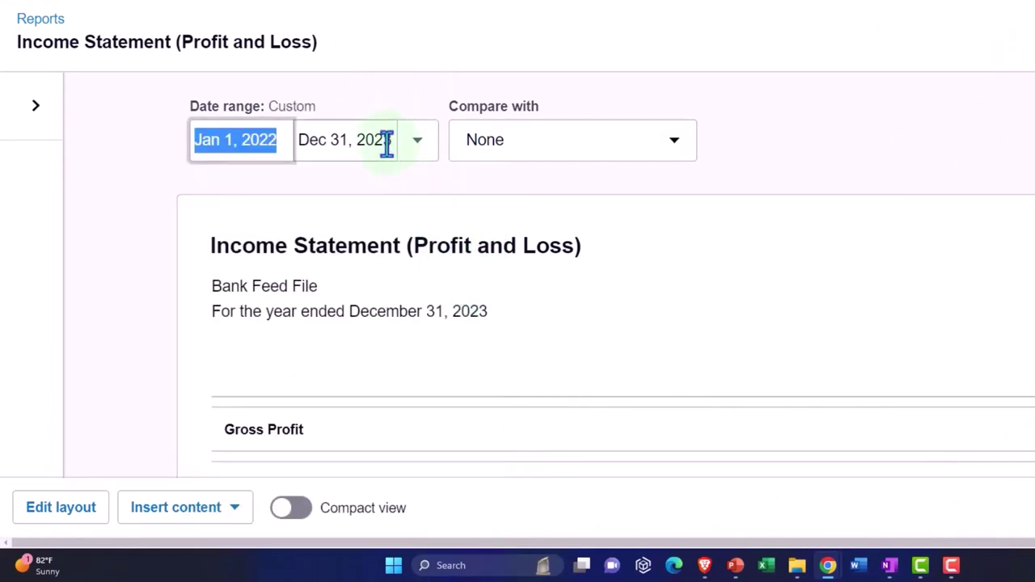
{"action": "left_click", "coordinate": [386, 145]}
{"action": "left_click", "coordinate": [510, 200]}
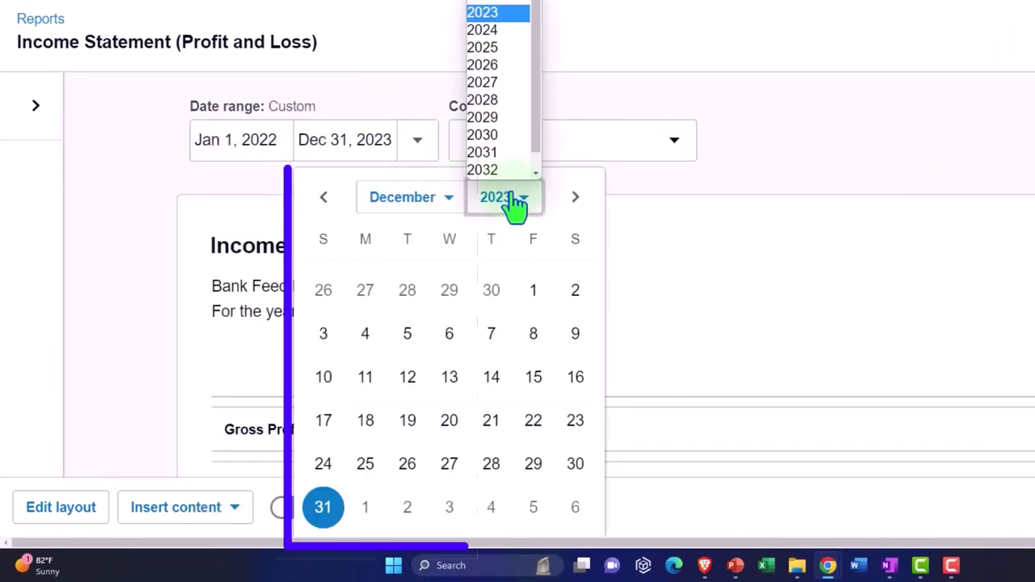
{"action": "scroll", "coordinate": [485, 11], "scroll_direction": "up", "scroll_amount": 1}
{"action": "left_click", "coordinate": [483, 12]}
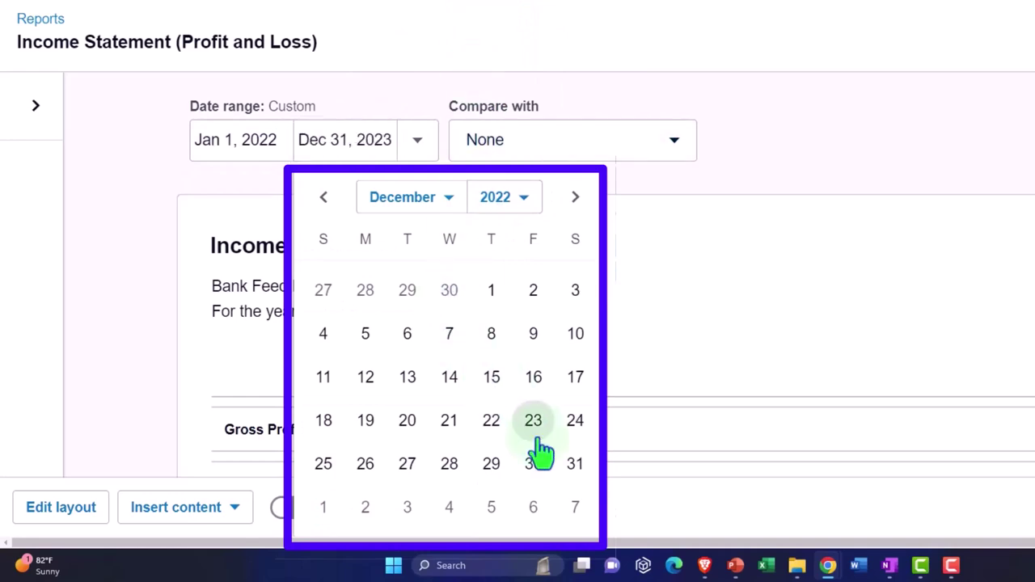
{"action": "left_click", "coordinate": [575, 463]}
{"action": "left_click", "coordinate": [900, 249]}
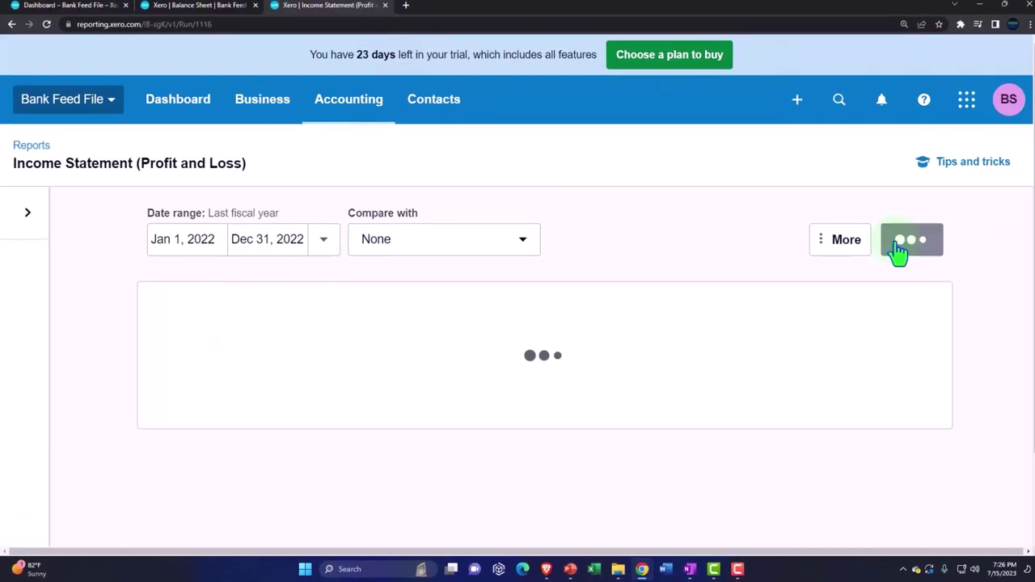
{"action": "scroll", "coordinate": [894, 257], "scroll_direction": "down", "scroll_amount": 1}
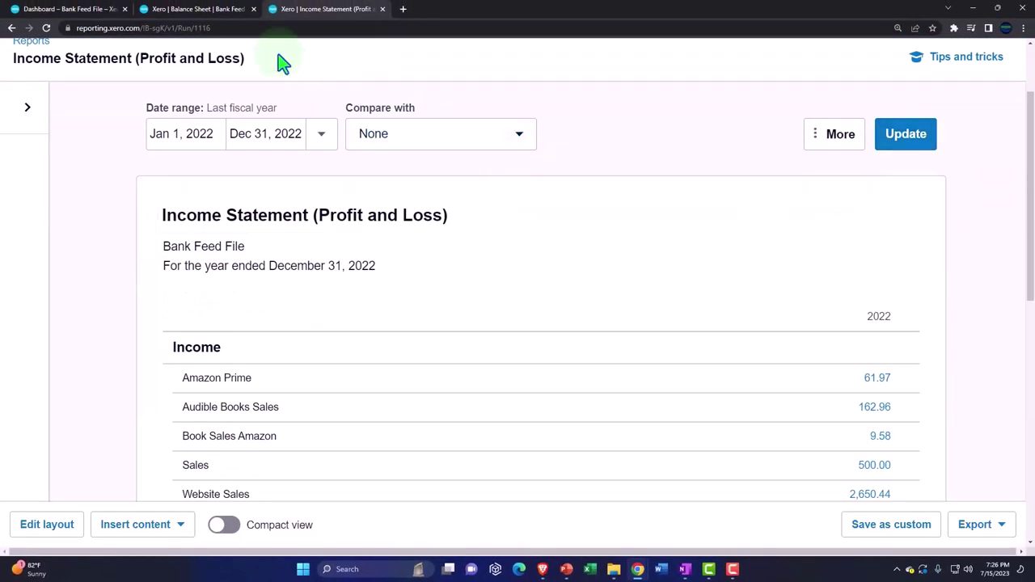
In the first browser tab, open the Checking Account's transactions from the bank accounts and go to its statement lines for reconciling
{"action": "left_click", "coordinate": [93, 12]}
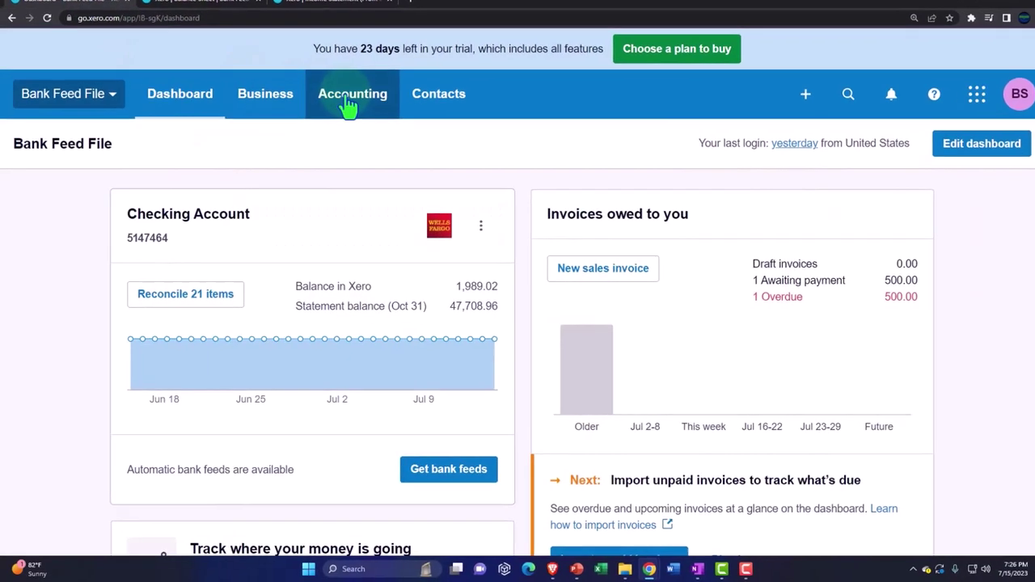
{"action": "left_click", "coordinate": [346, 103]}
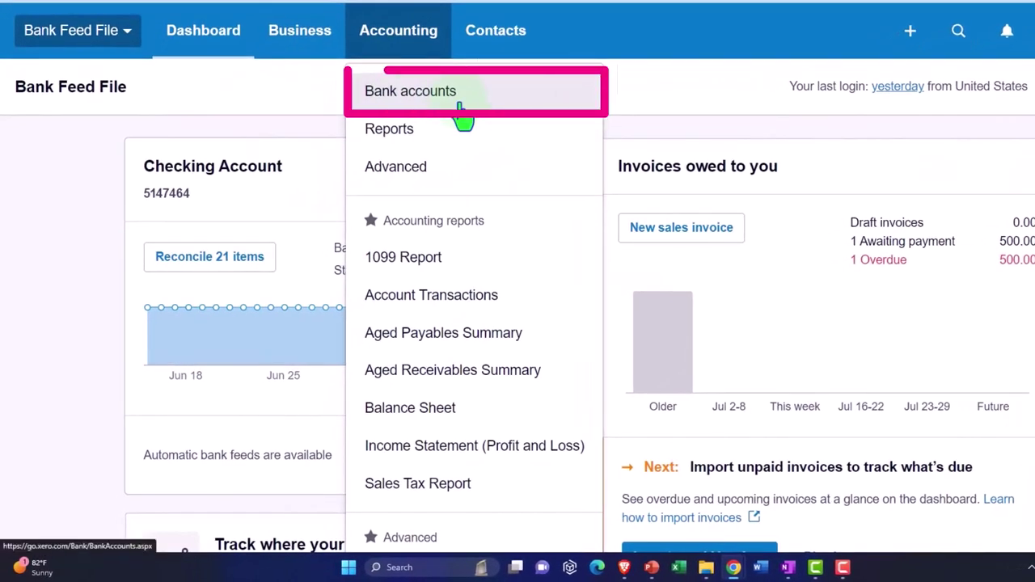
{"action": "left_click", "coordinate": [437, 103]}
{"action": "scroll", "coordinate": [459, 115], "scroll_direction": "down", "scroll_amount": 1}
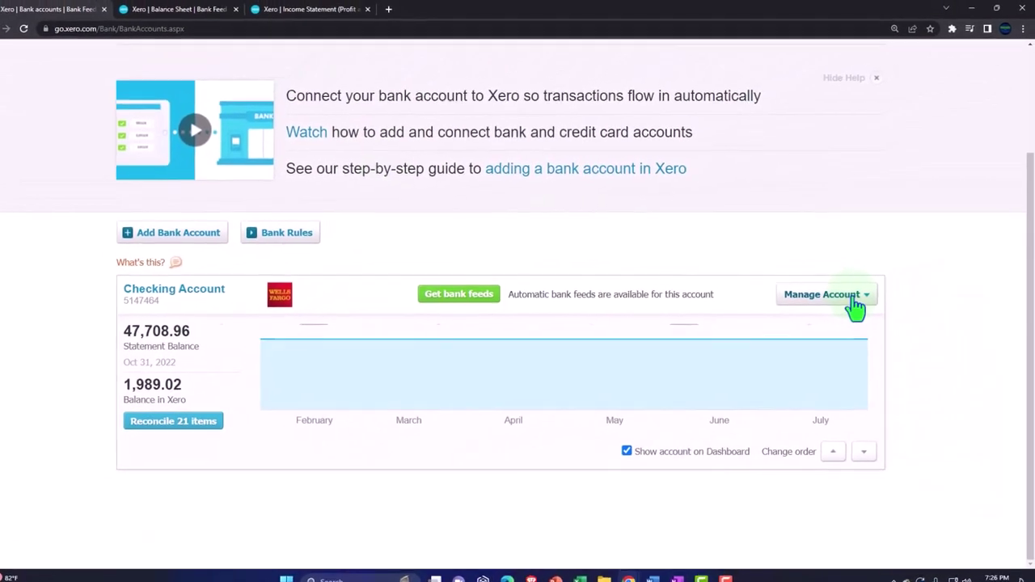
{"action": "left_click", "coordinate": [869, 283]}
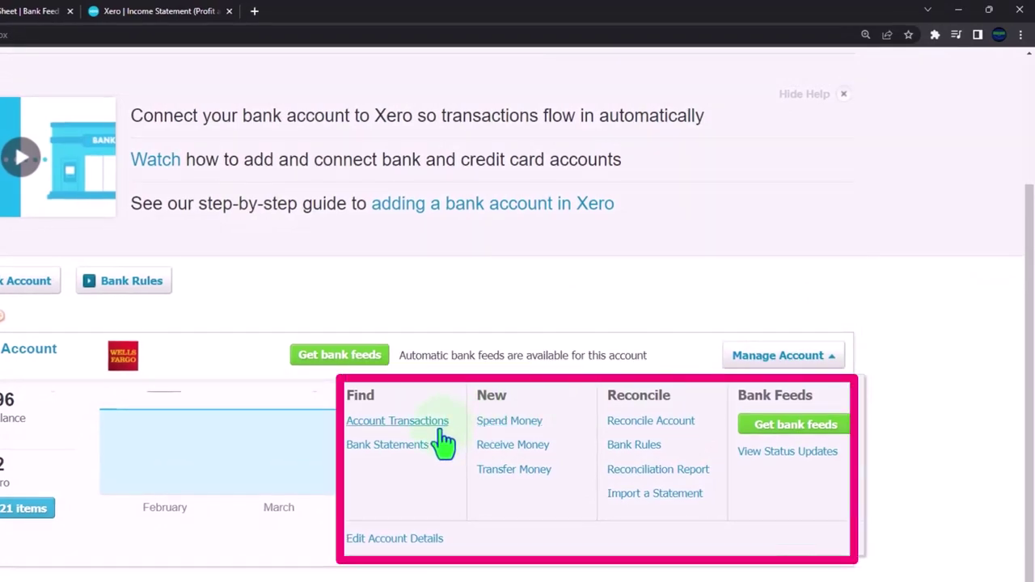
{"action": "left_click", "coordinate": [445, 408]}
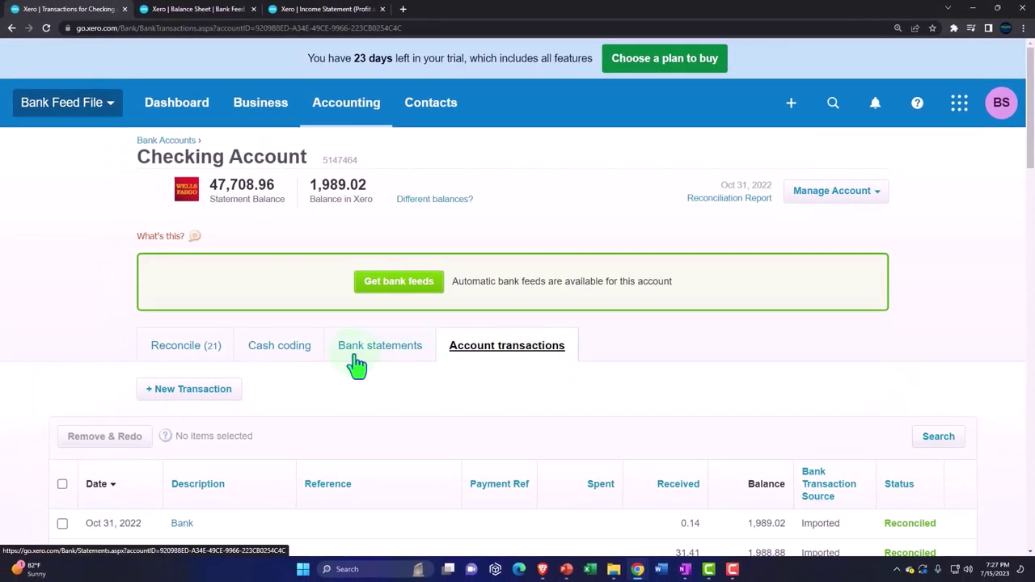
{"action": "left_click", "coordinate": [184, 350]}
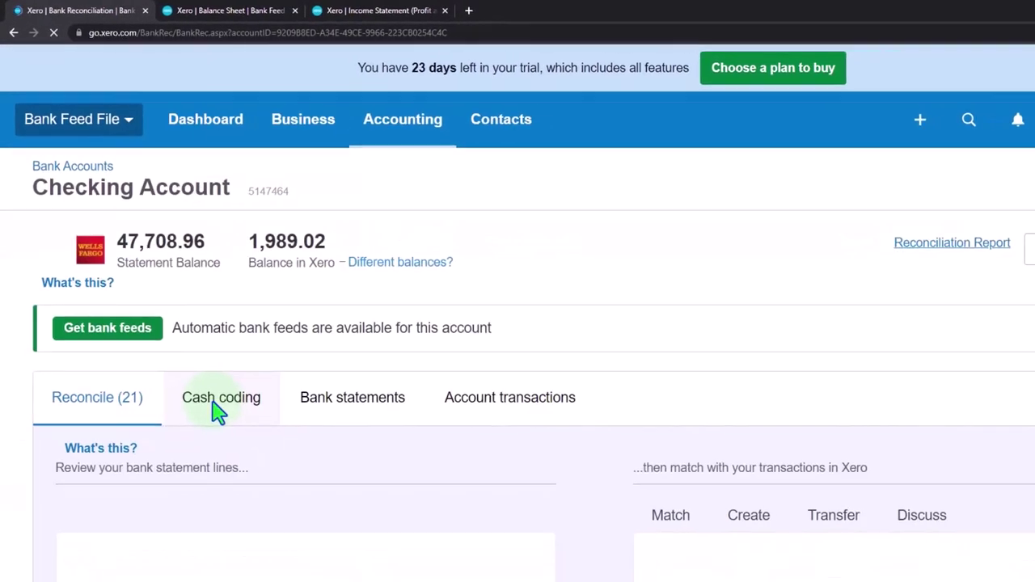
{"action": "scroll", "coordinate": [20, 339], "scroll_direction": "down", "scroll_amount": 2}
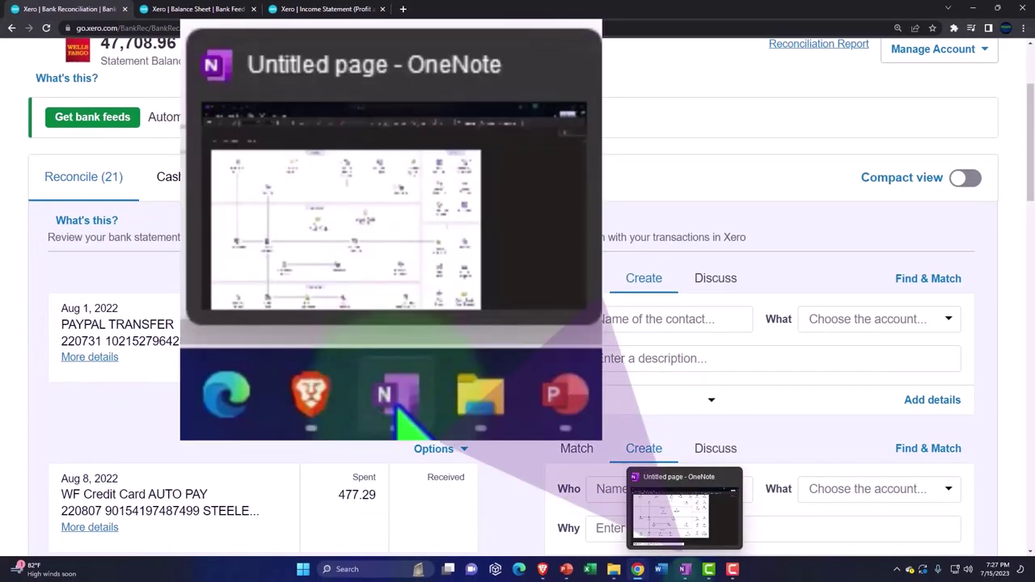
Switch to OneNote to examine the vendor, customer and banking flowchart, and return to the Checking Account reconciliation in Xero
{"action": "left_click", "coordinate": [685, 570]}
{"action": "scroll", "coordinate": [659, 515], "scroll_direction": "up", "scroll_amount": 1}
{"action": "scroll", "coordinate": [659, 515], "scroll_direction": "up", "scroll_amount": 1}
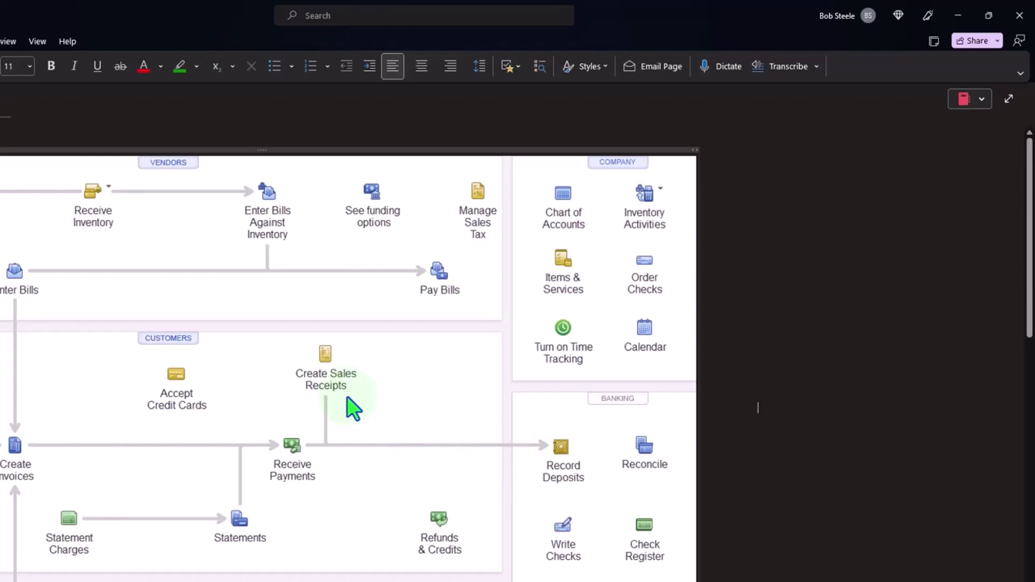
{"action": "left_click", "coordinate": [958, 15]}
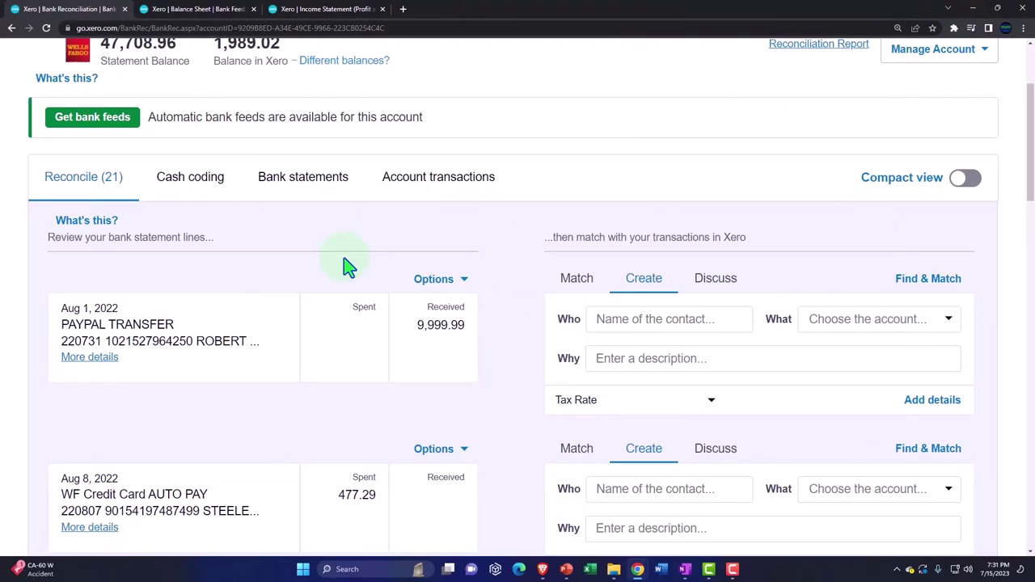
{"action": "scroll", "coordinate": [346, 263], "scroll_direction": "up", "scroll_amount": 2}
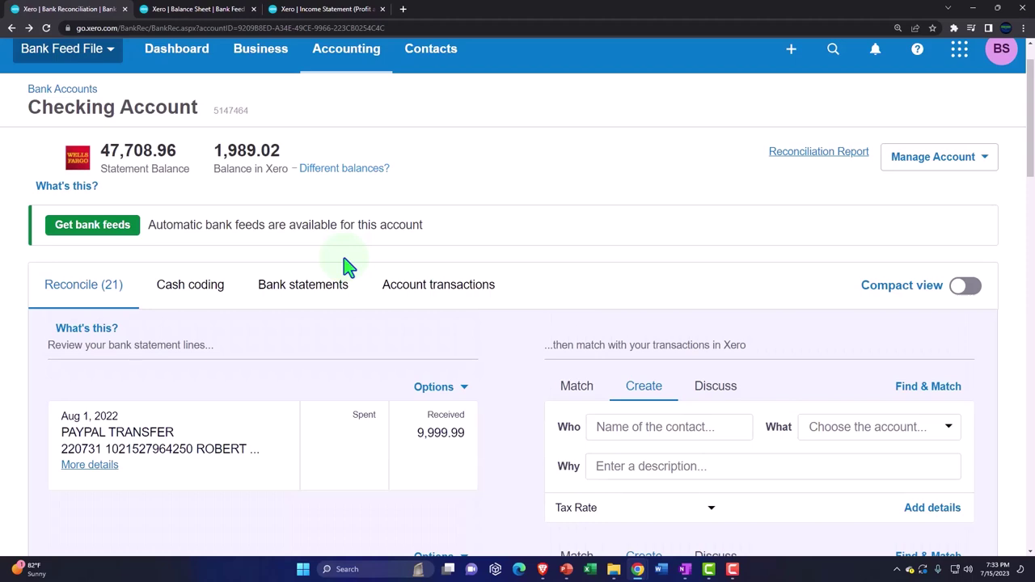
{"action": "scroll", "coordinate": [346, 264], "scroll_direction": "up", "scroll_amount": 1}
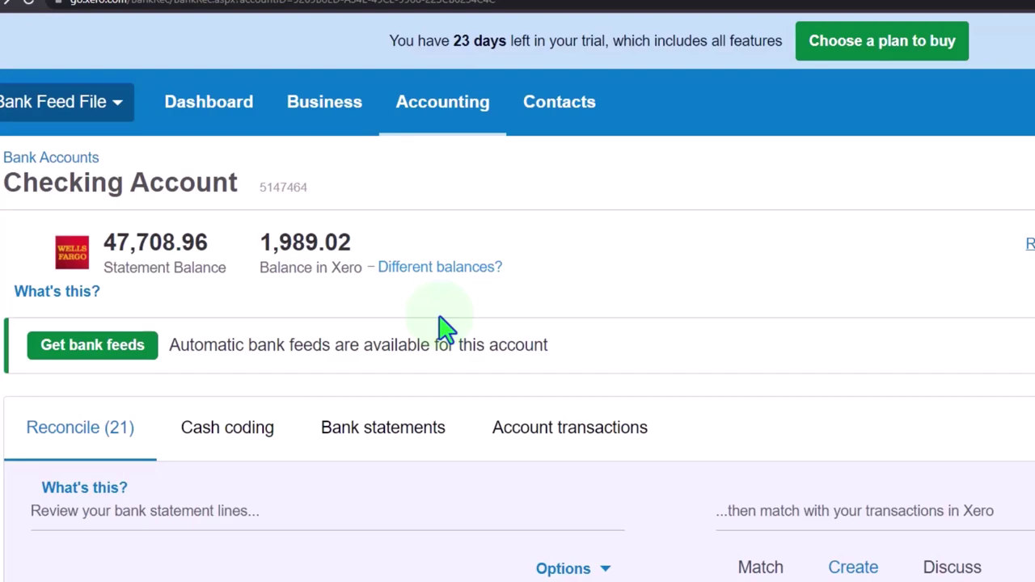
Open the Tax rates settings from the advanced accounting settings
{"action": "left_click", "coordinate": [442, 105]}
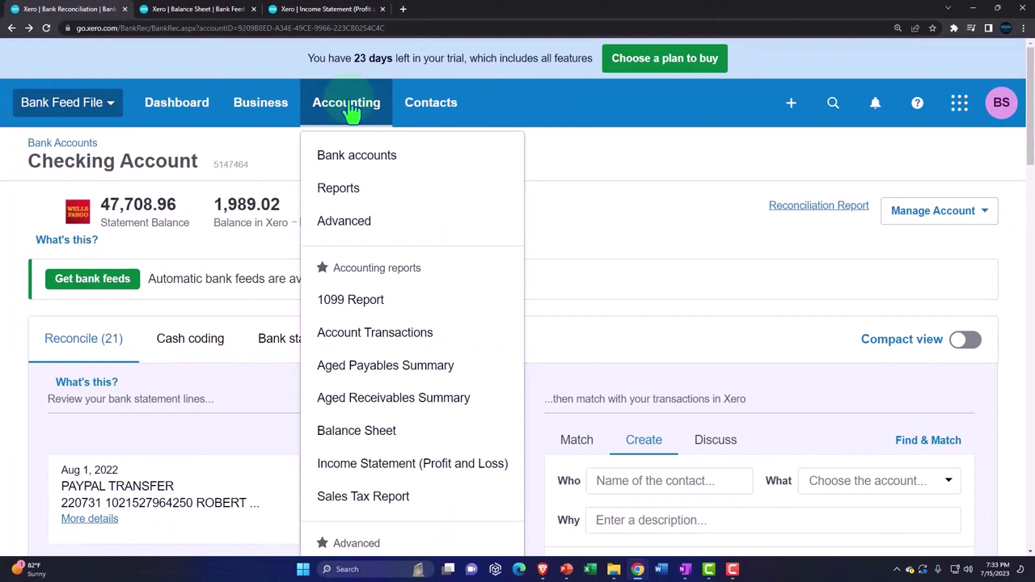
{"action": "left_click", "coordinate": [372, 225]}
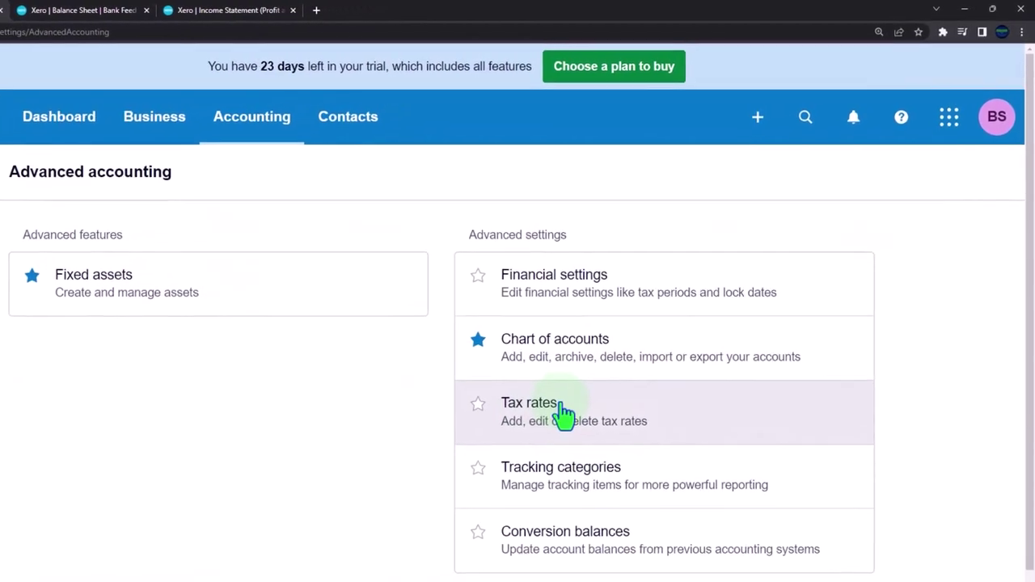
{"action": "left_click", "coordinate": [558, 419]}
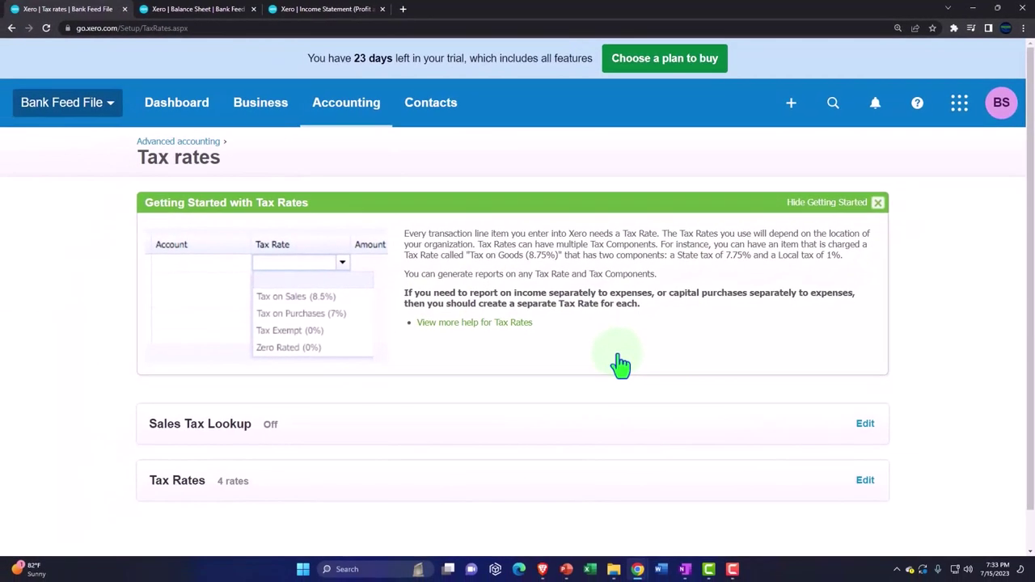
{"action": "scroll", "coordinate": [620, 365], "scroll_direction": "down", "scroll_amount": 1}
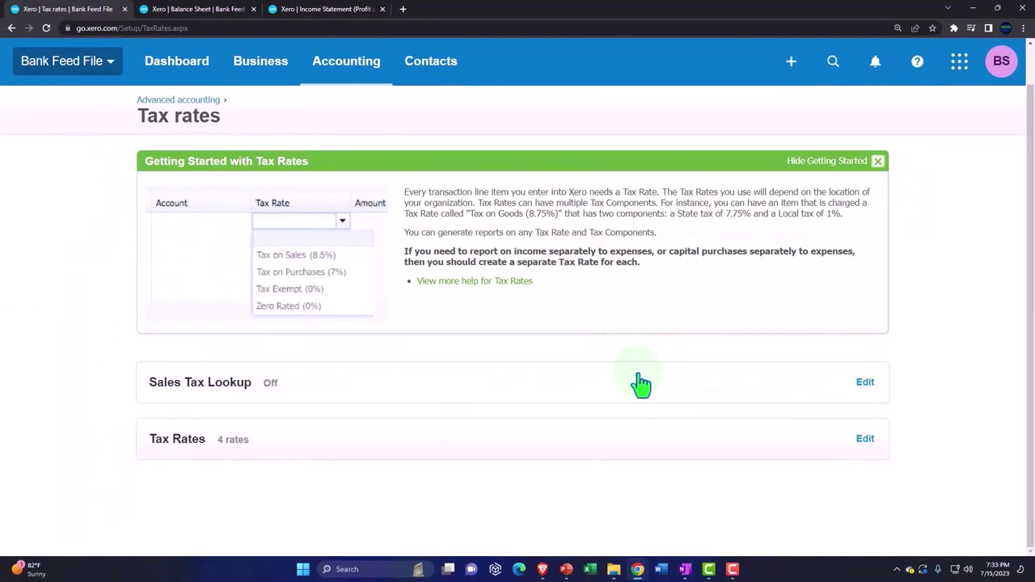
Expand the Sales Tax Lookup settings and the Tax Rates list for editing
{"action": "left_click", "coordinate": [740, 386]}
{"action": "scroll", "coordinate": [742, 388], "scroll_direction": "down", "scroll_amount": 3}
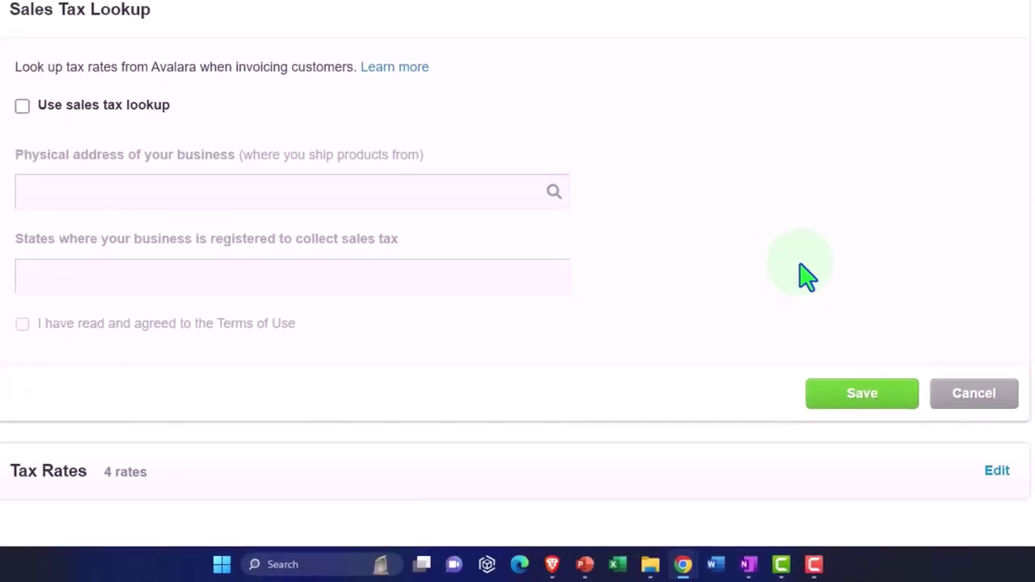
{"action": "scroll", "coordinate": [805, 277], "scroll_direction": "down", "scroll_amount": 1}
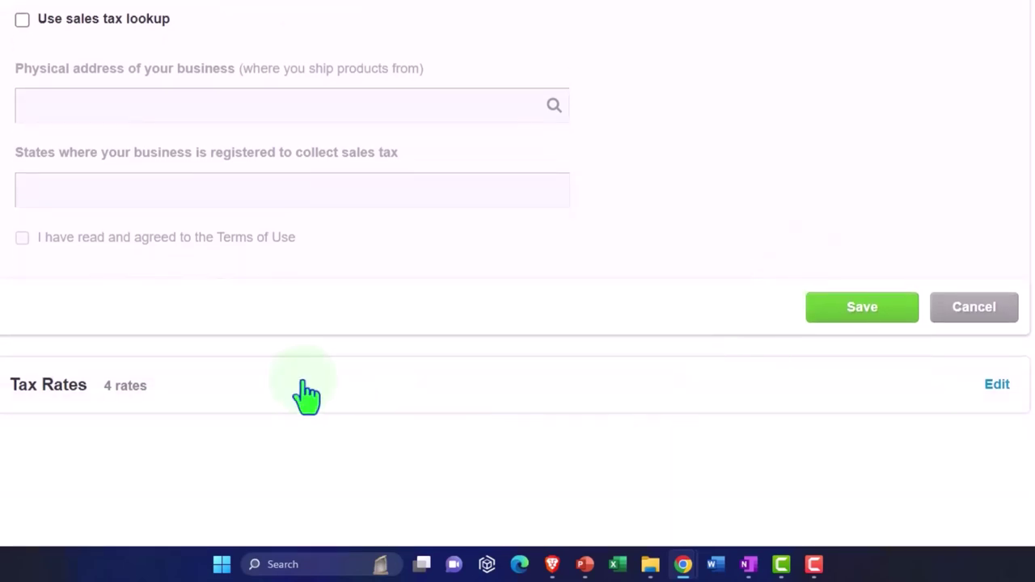
{"action": "left_click", "coordinate": [217, 402]}
{"action": "scroll", "coordinate": [146, 388], "scroll_direction": "down", "scroll_amount": 3}
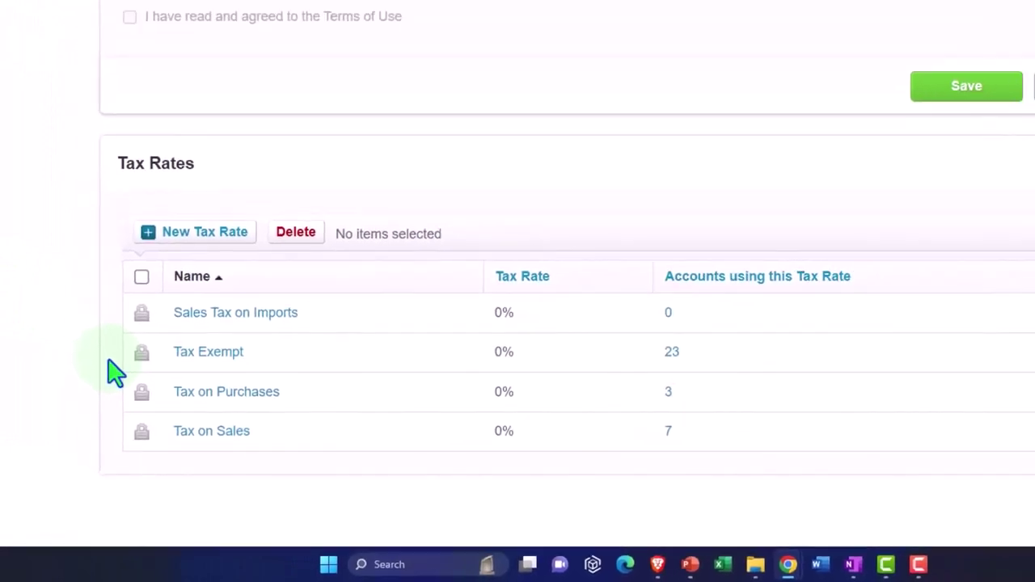
Start a new tax rate and enter "CA TaX" as its display name
{"action": "left_click", "coordinate": [212, 298]}
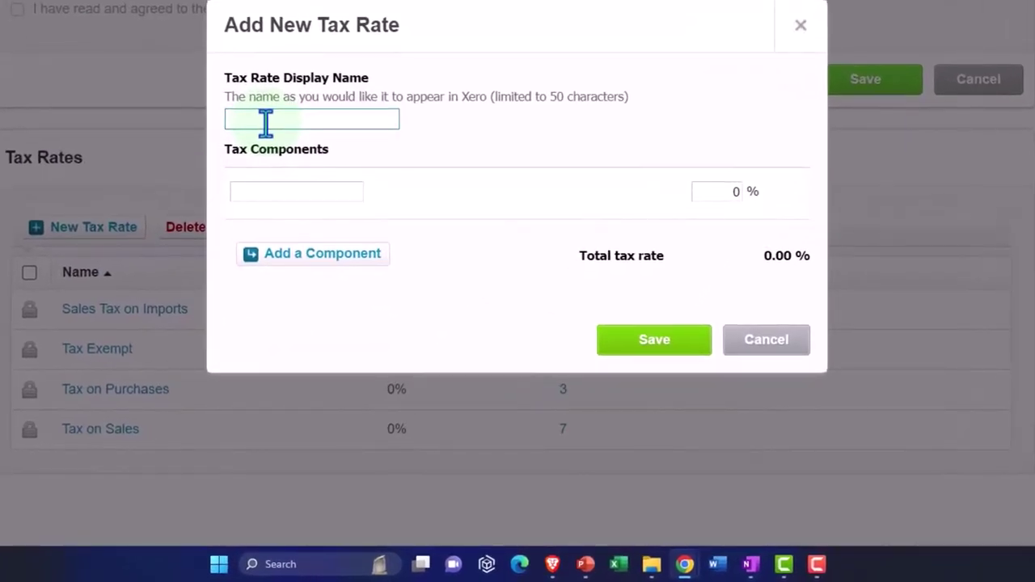
{"action": "type", "text": "CA Tax"}
{"action": "left_click", "coordinate": [273, 191]}
{"action": "left_click", "coordinate": [301, 119]}
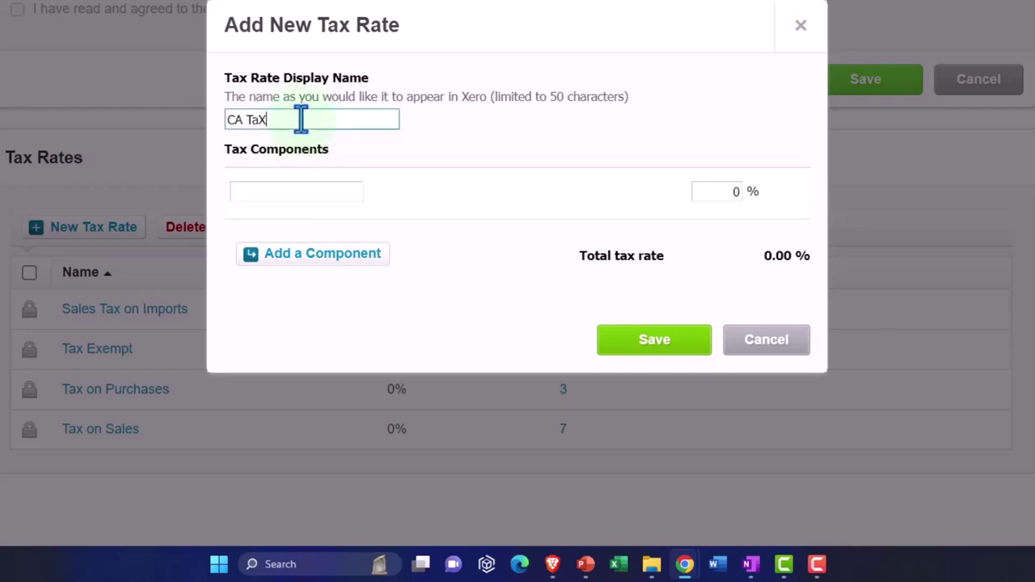
{"action": "type", "text": "X"}
Name the first tax component "CA" and set its rate to 4%
{"action": "left_click", "coordinate": [282, 192]}
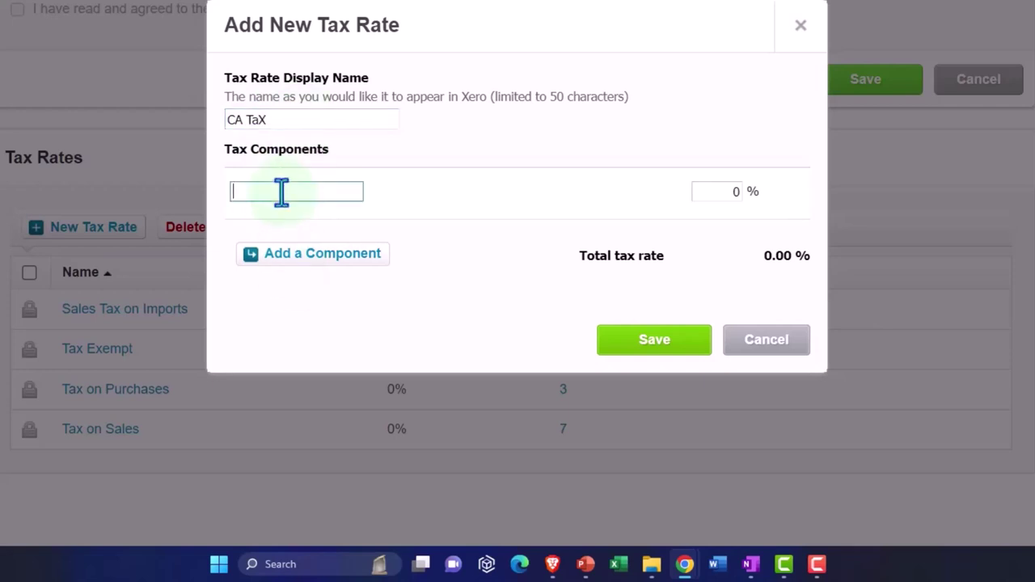
{"action": "type", "text": "ca"}
{"action": "key", "text": "BackSpace"}
{"action": "key", "text": "BackSpace"}
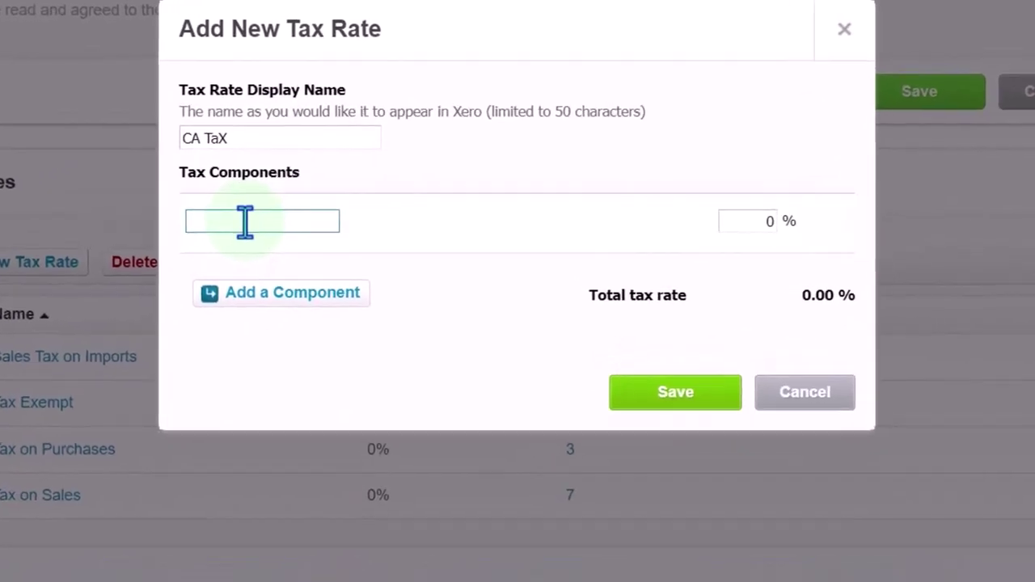
{"action": "type", "text": "cs"}
{"action": "key", "text": "Tab"}
{"action": "key", "text": "BackSpace"}
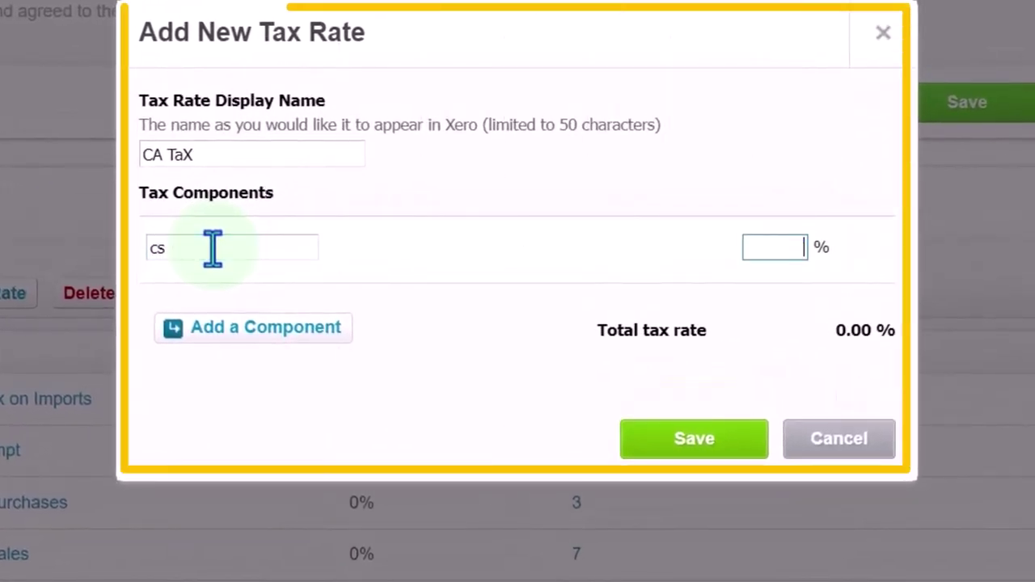
{"action": "left_click", "coordinate": [212, 249]}
{"action": "key", "text": "BackSpace"}
{"action": "type", "text": "a"}
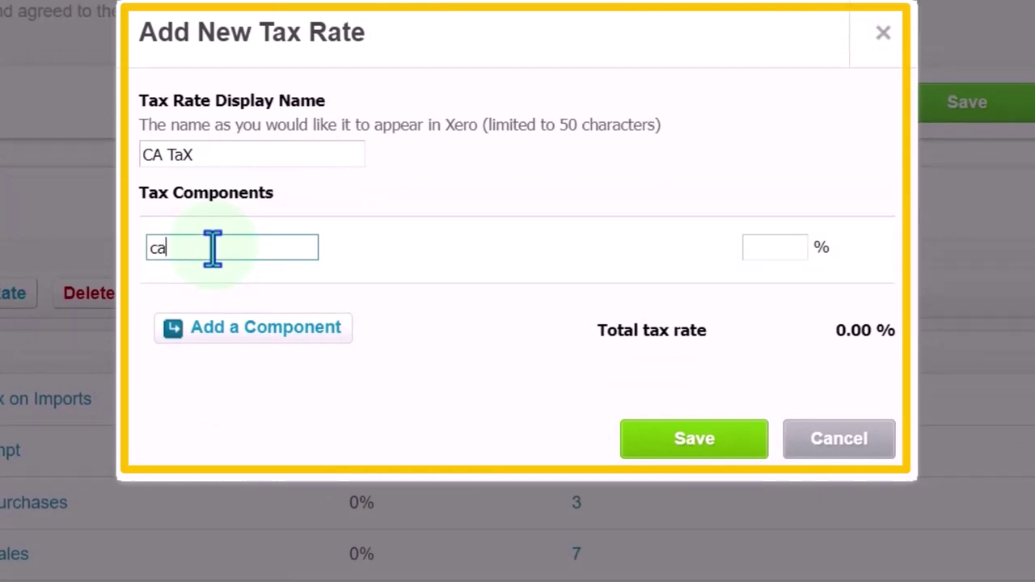
{"action": "key", "text": "BackSpace"}
{"action": "type", "text": "CA"}
{"action": "left_click", "coordinate": [766, 251]}
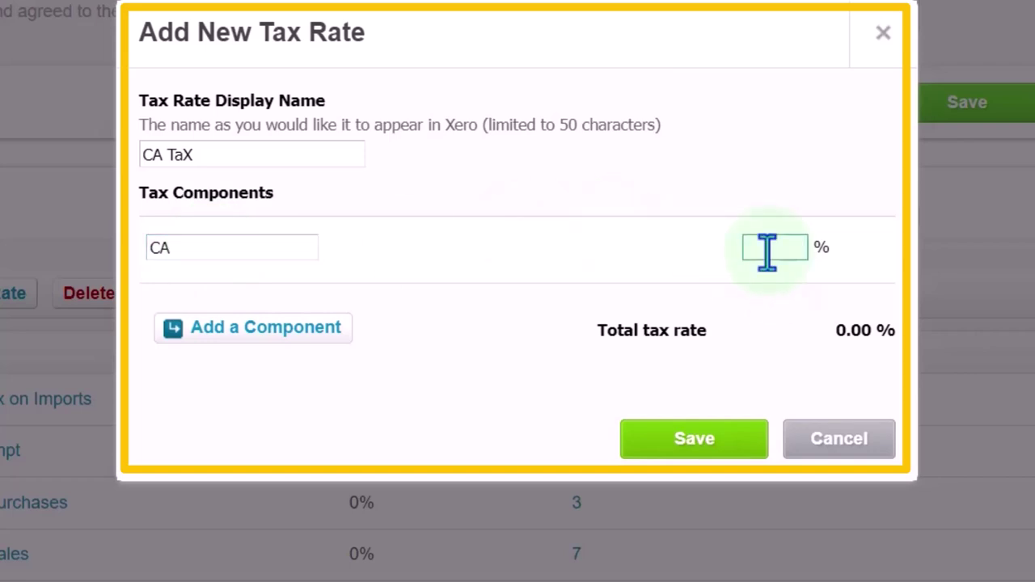
{"action": "type", "text": "4"}
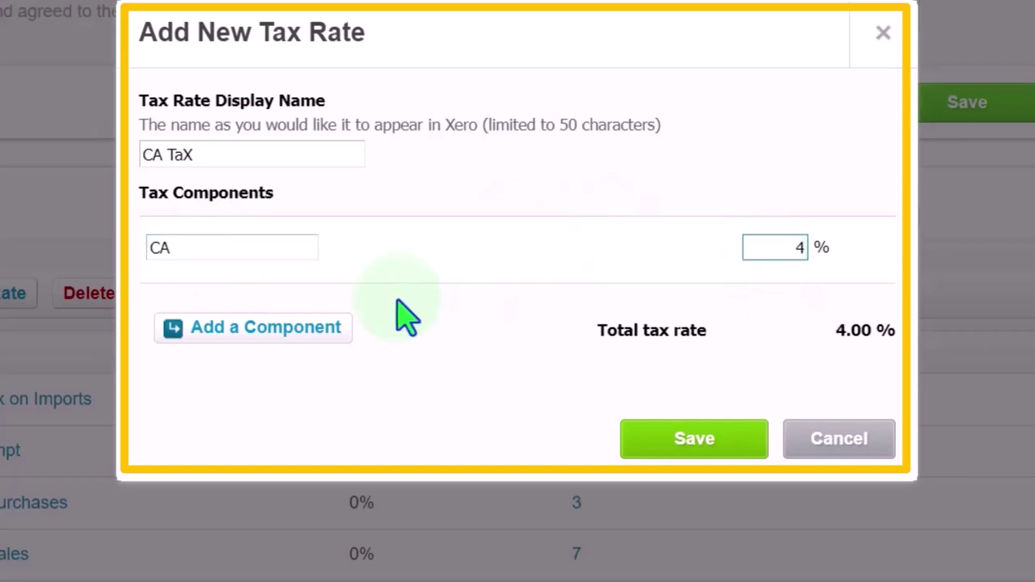
Add a second tax component named "Local" at 1% and save the new tax rate
{"action": "left_click", "coordinate": [261, 329]}
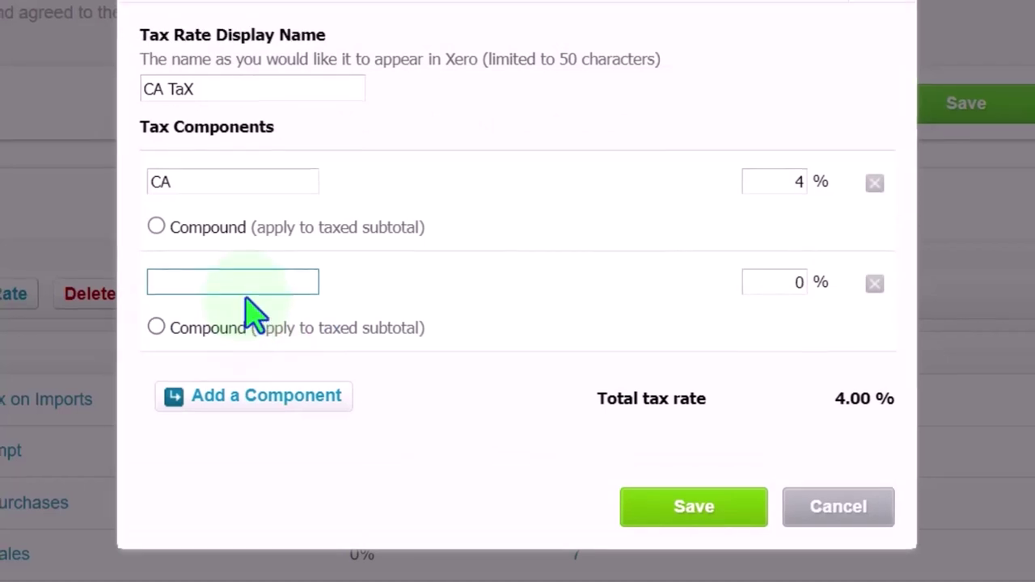
{"action": "type", "text": "Local"}
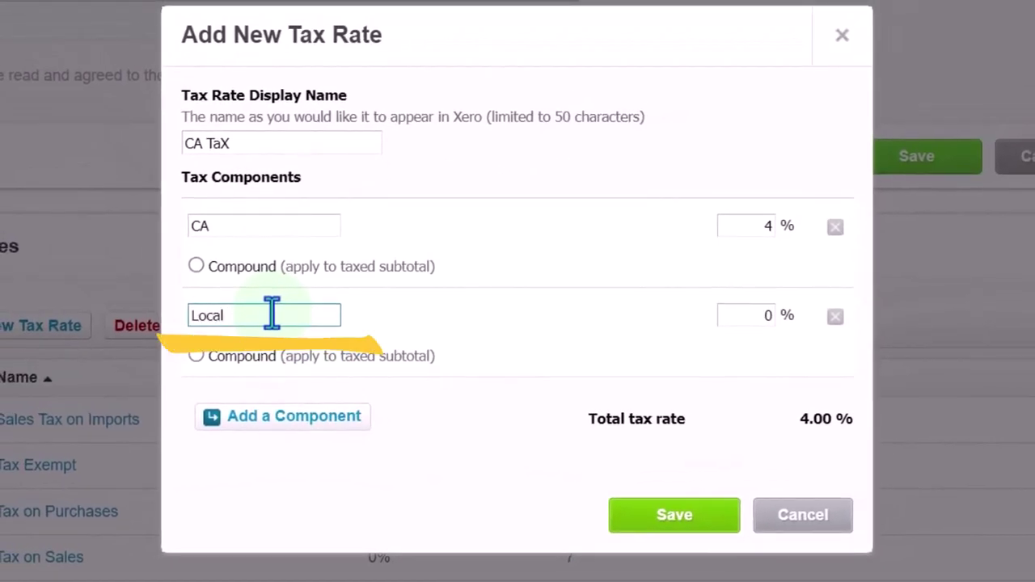
{"action": "left_click", "coordinate": [765, 316]}
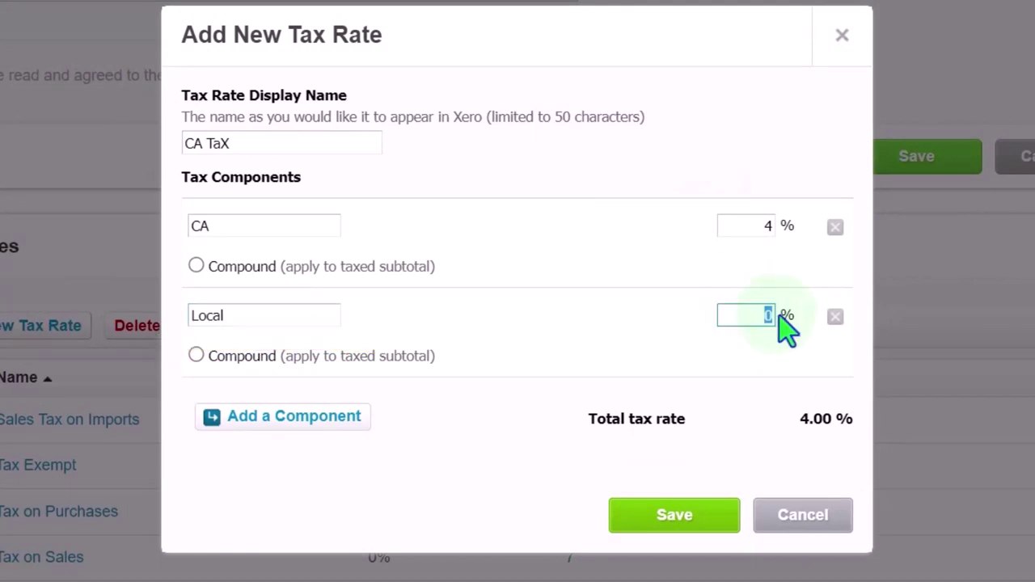
{"action": "type", "text": "1"}
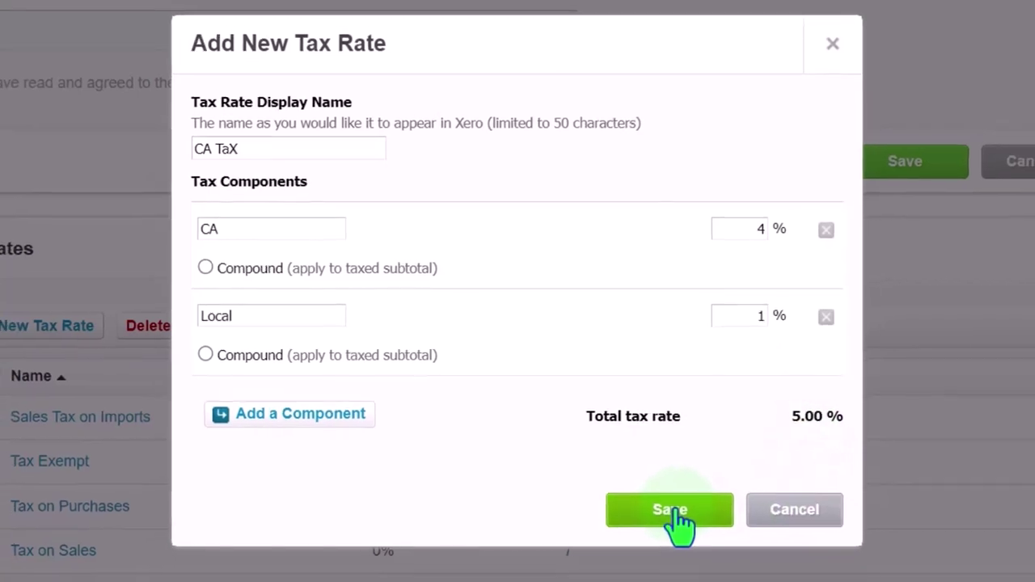
{"action": "left_click", "coordinate": [677, 517]}
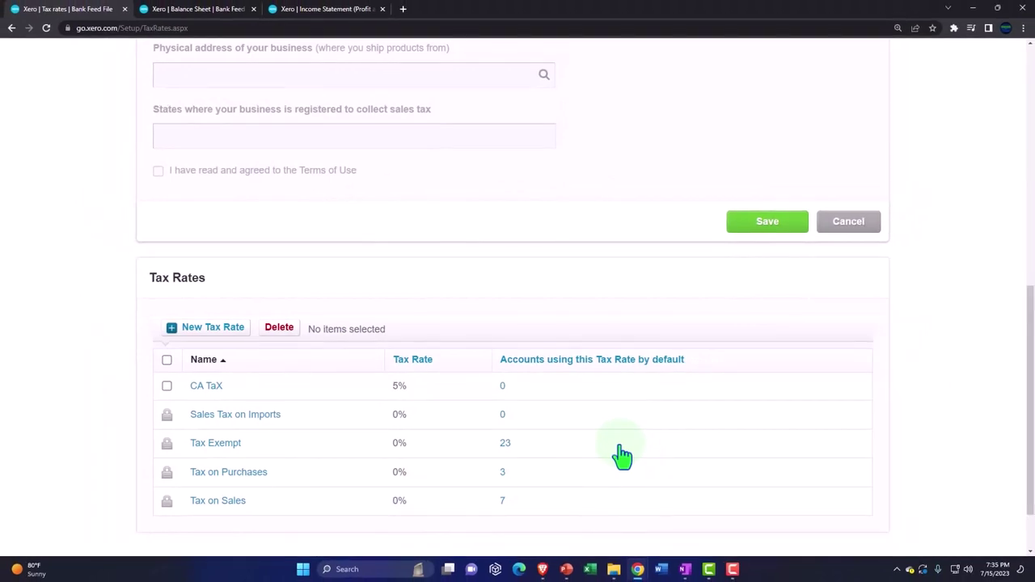
Go to the business's products and services and open the details of Inv Item 1
{"action": "scroll", "coordinate": [621, 455], "scroll_direction": "up", "scroll_amount": 10}
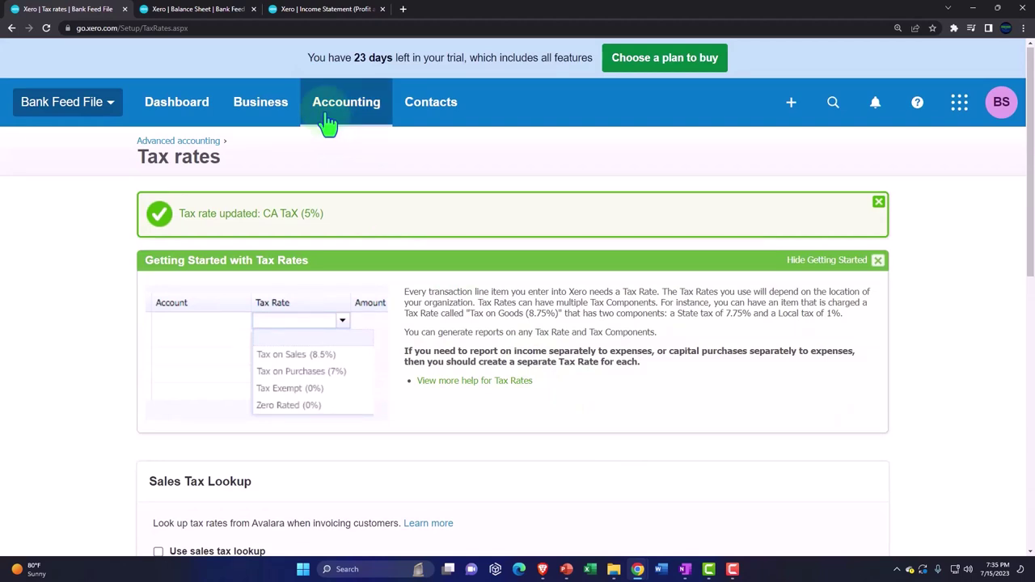
{"action": "left_click", "coordinate": [265, 107]}
{"action": "scroll", "coordinate": [267, 258], "scroll_direction": "down", "scroll_amount": 2}
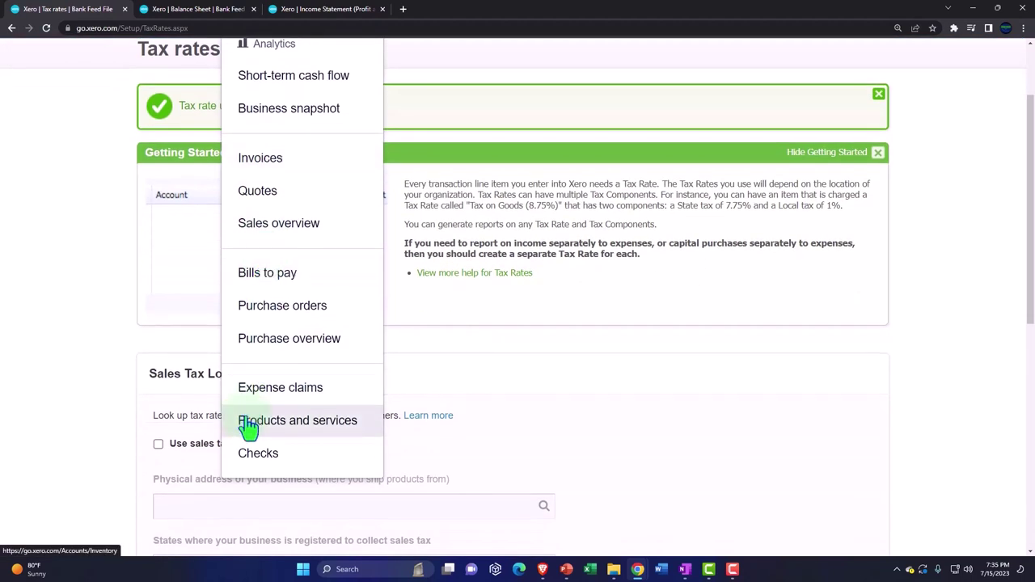
{"action": "left_click", "coordinate": [314, 432]}
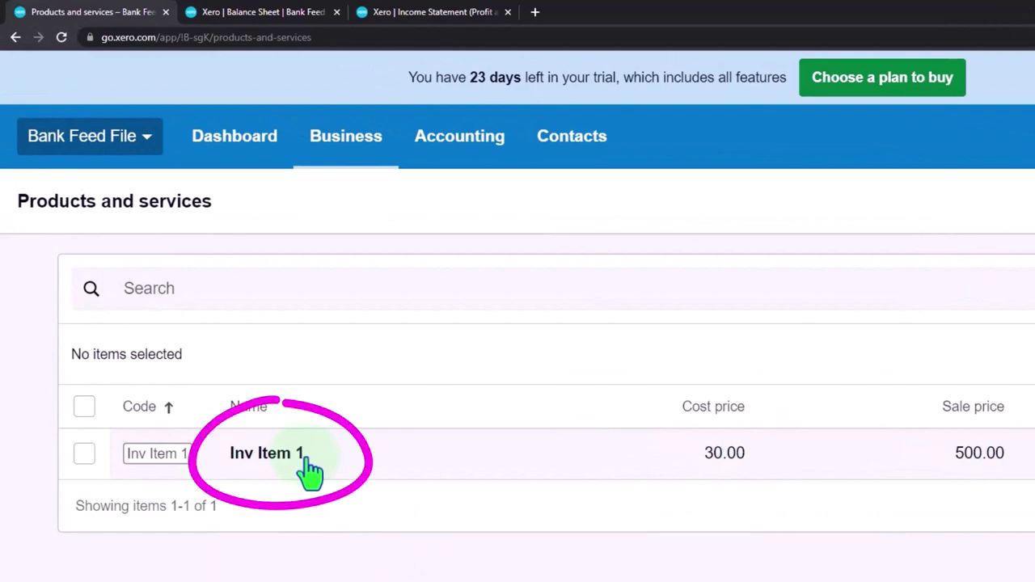
{"action": "left_click", "coordinate": [302, 471]}
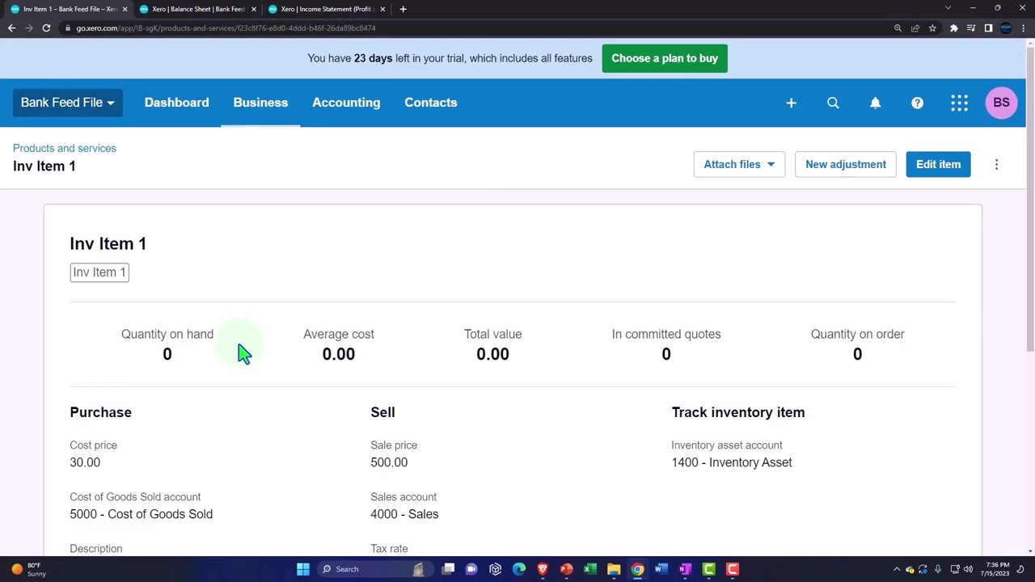
Edit Inv Item 1 so its sales tax rate is CA TaX, and save the item
{"action": "scroll", "coordinate": [247, 351], "scroll_direction": "down", "scroll_amount": 1}
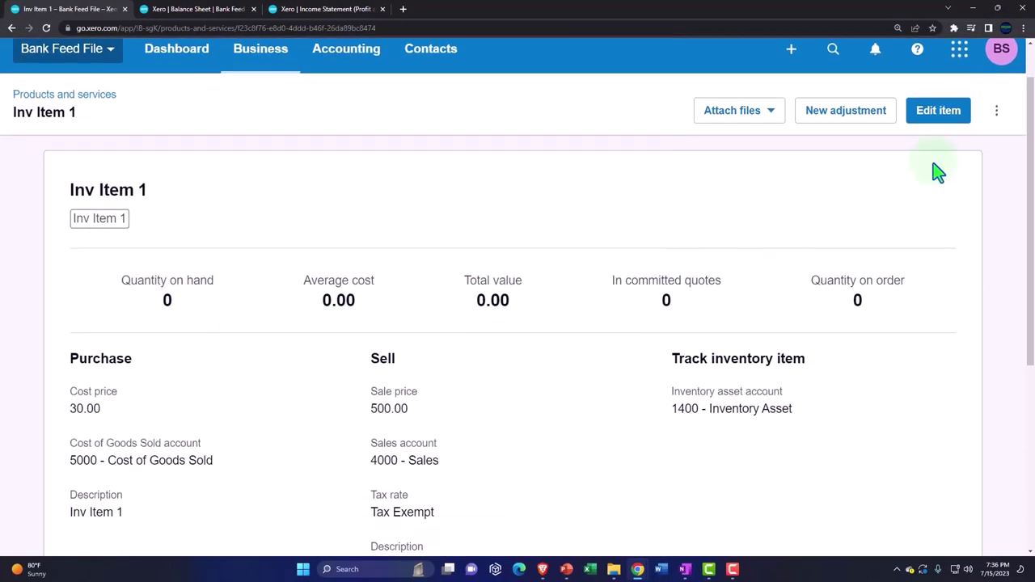
{"action": "left_click", "coordinate": [939, 121]}
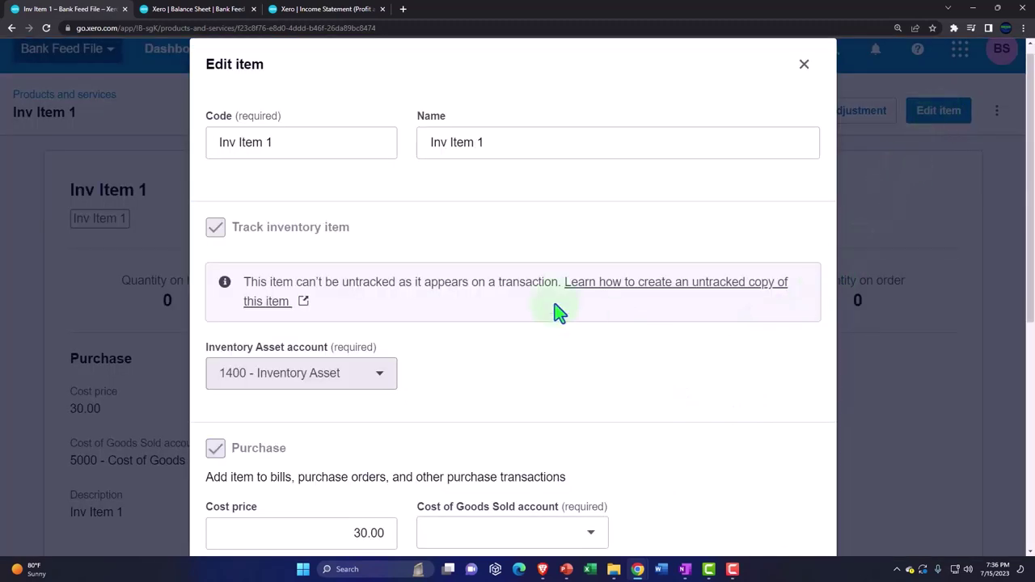
{"action": "scroll", "coordinate": [465, 274], "scroll_direction": "down", "scroll_amount": 1}
{"action": "scroll", "coordinate": [465, 274], "scroll_direction": "down", "scroll_amount": 5}
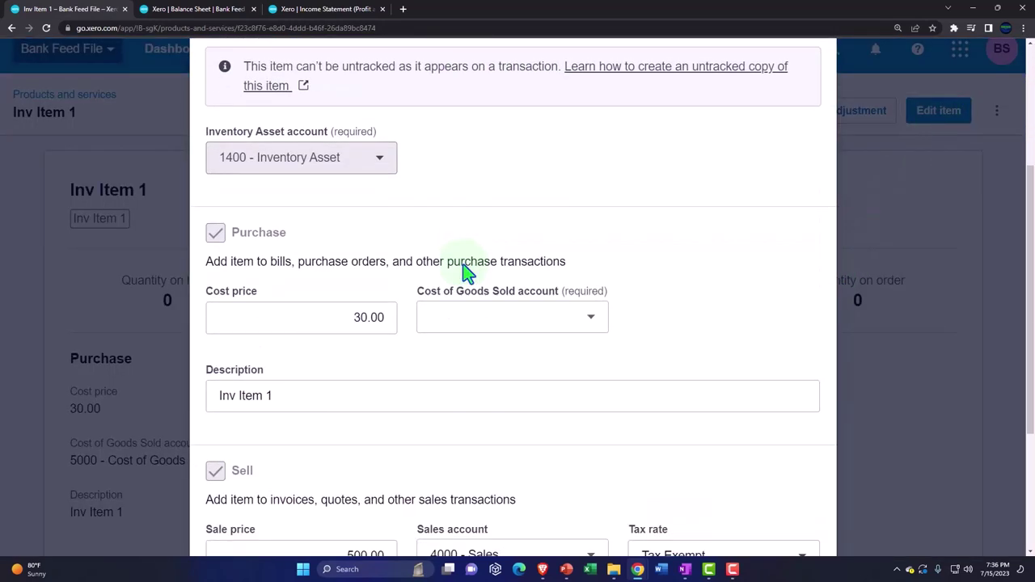
{"action": "scroll", "coordinate": [467, 273], "scroll_direction": "down", "scroll_amount": 1}
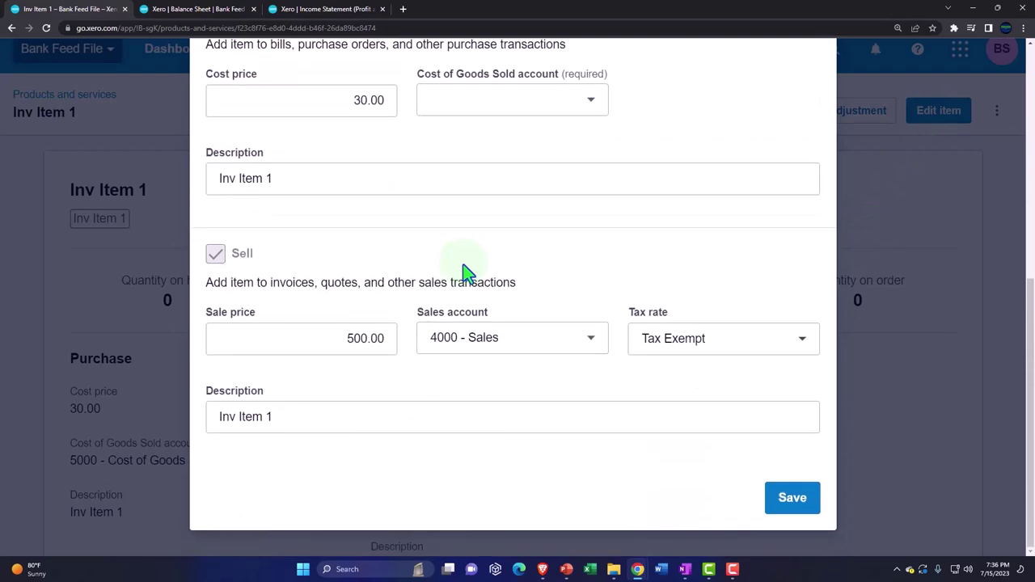
{"action": "scroll", "coordinate": [468, 273], "scroll_direction": "up", "scroll_amount": 3}
{"action": "scroll", "coordinate": [465, 273], "scroll_direction": "up", "scroll_amount": 3}
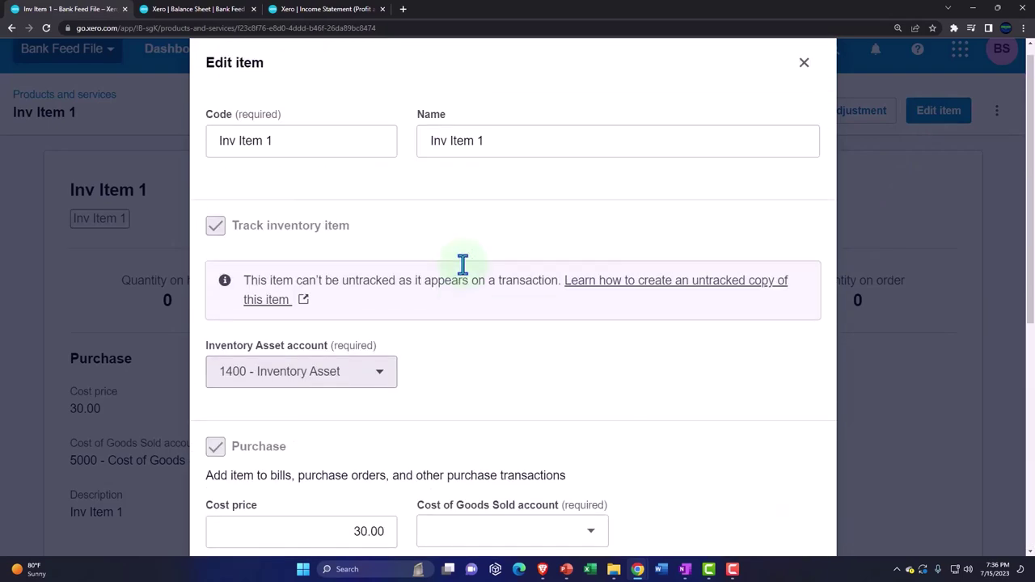
{"action": "scroll", "coordinate": [462, 265], "scroll_direction": "down", "scroll_amount": 5}
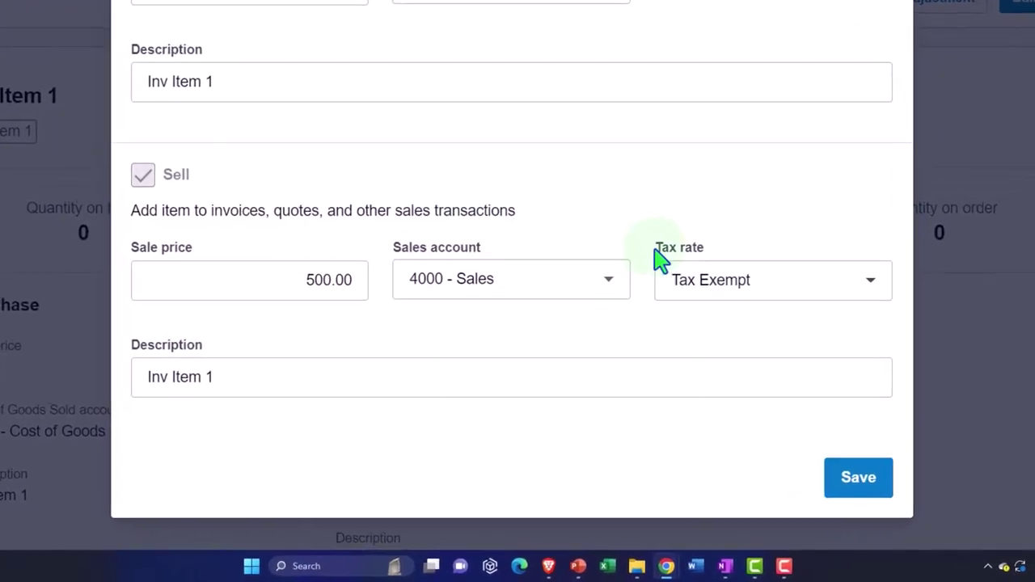
{"action": "left_click", "coordinate": [903, 253]}
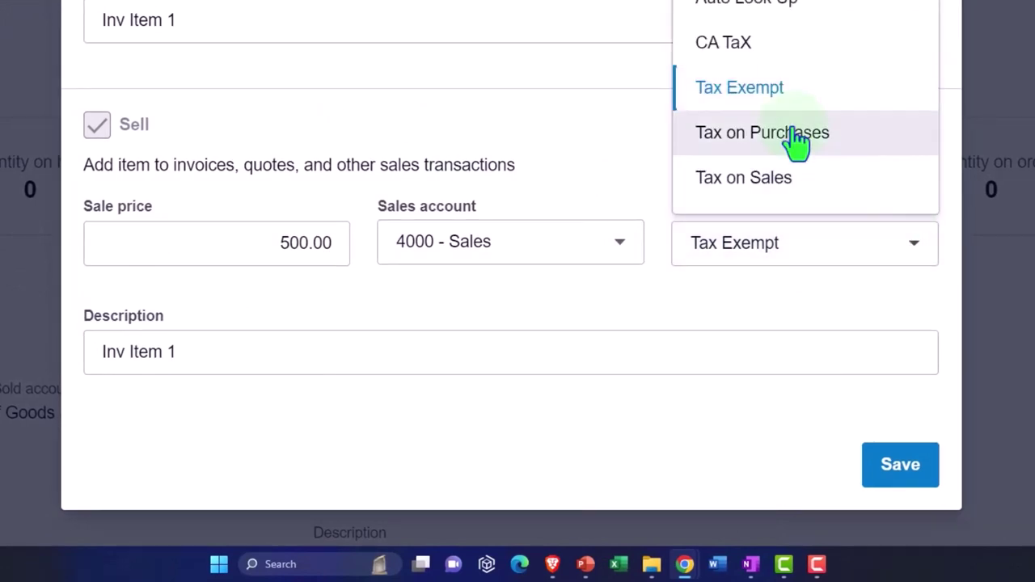
{"action": "left_click", "coordinate": [744, 51]}
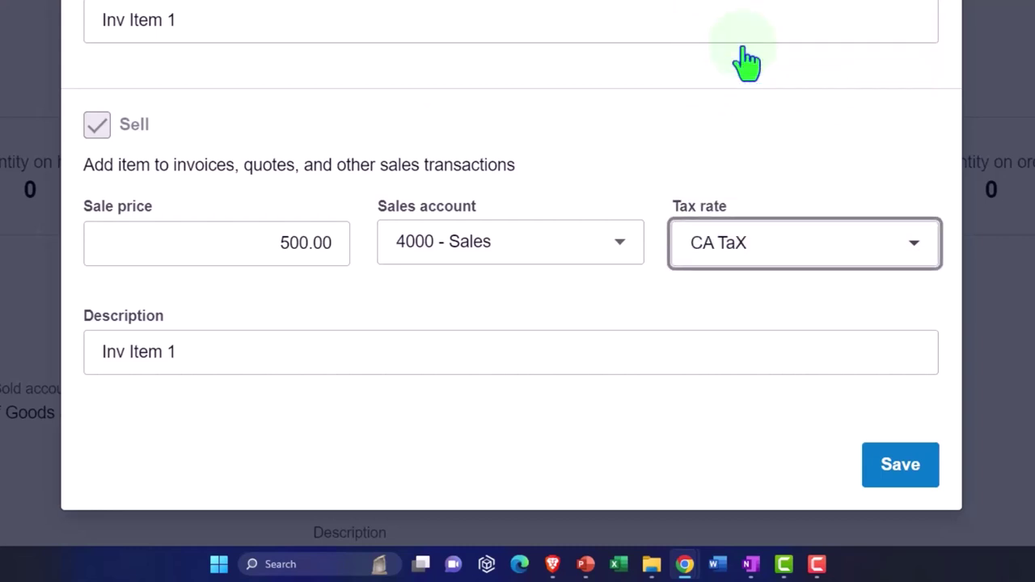
{"action": "left_click", "coordinate": [907, 469]}
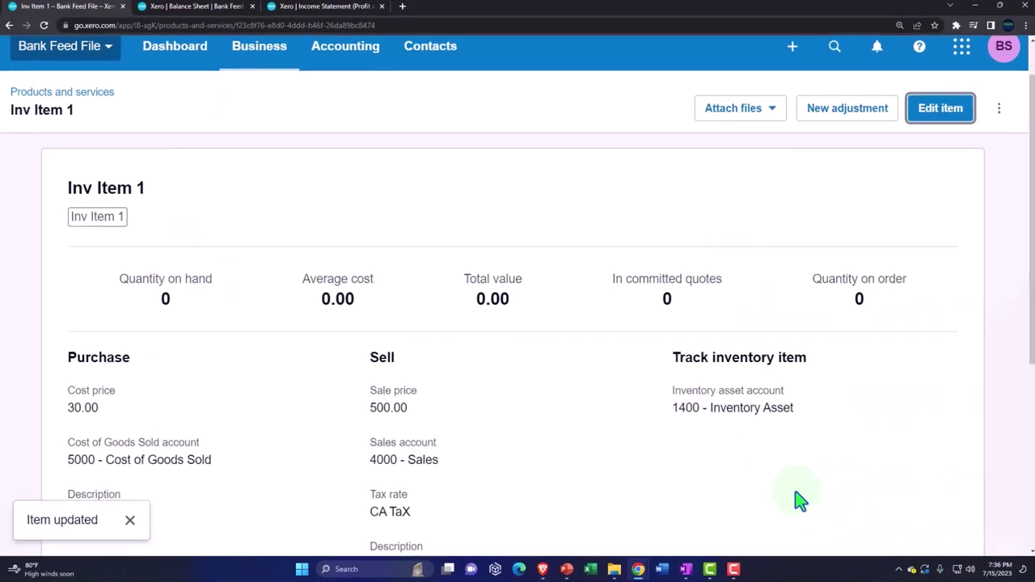
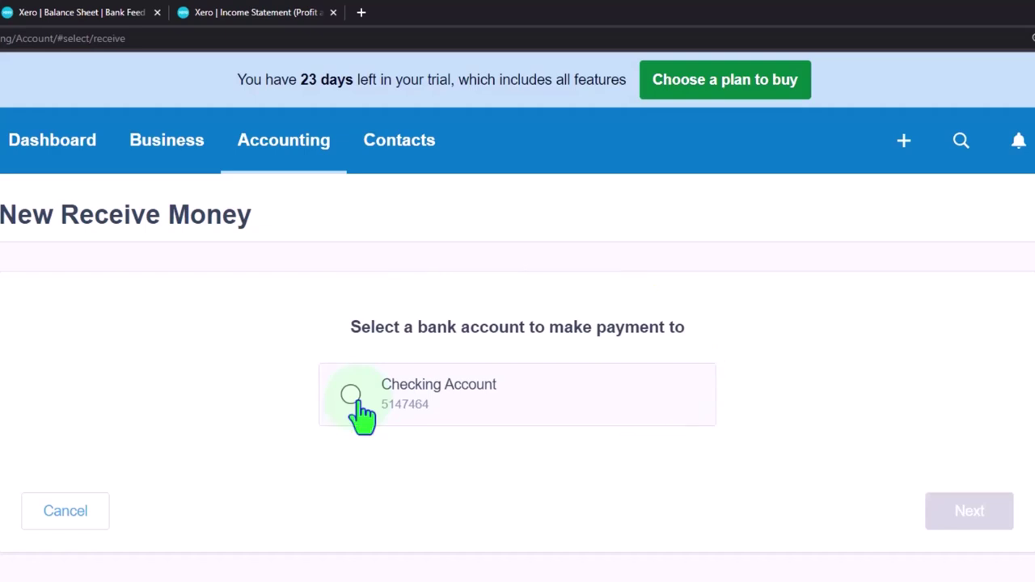
Choose the Checking Account for the new receive money transaction and add Inv Item 1 on its first line
{"action": "left_click", "coordinate": [350, 394]}
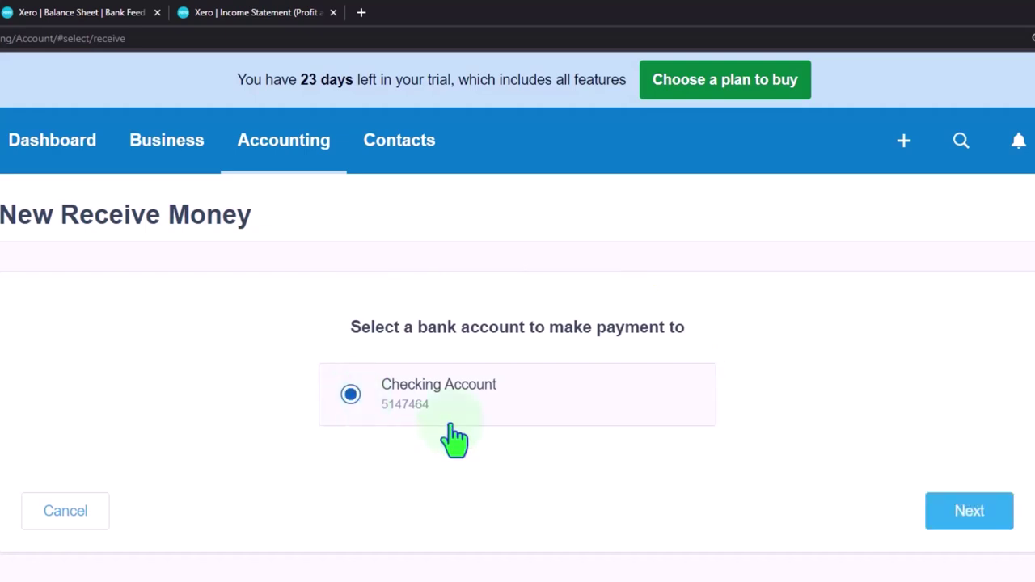
{"action": "left_click", "coordinate": [972, 513]}
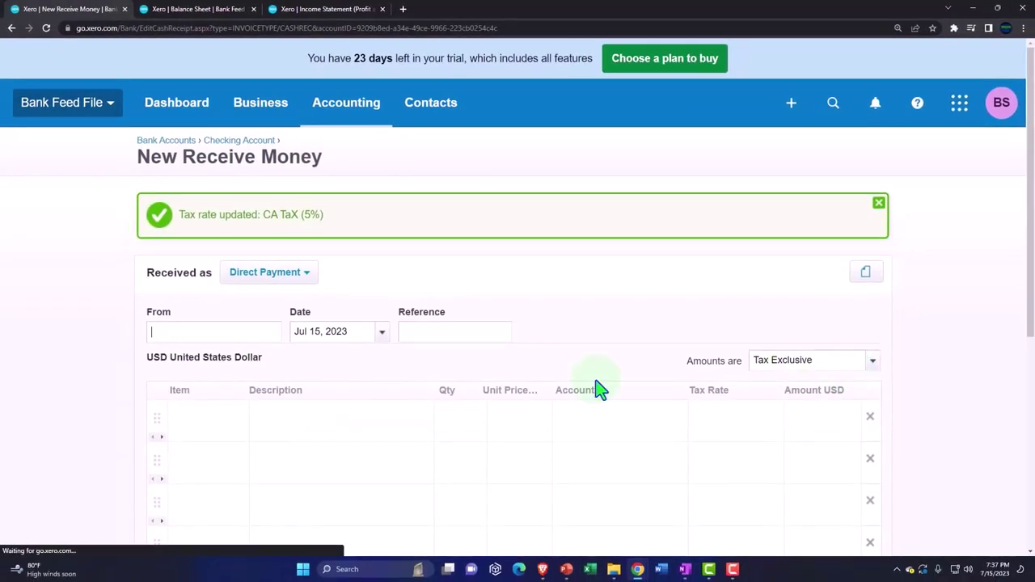
{"action": "scroll", "coordinate": [566, 389], "scroll_direction": "down", "scroll_amount": 2}
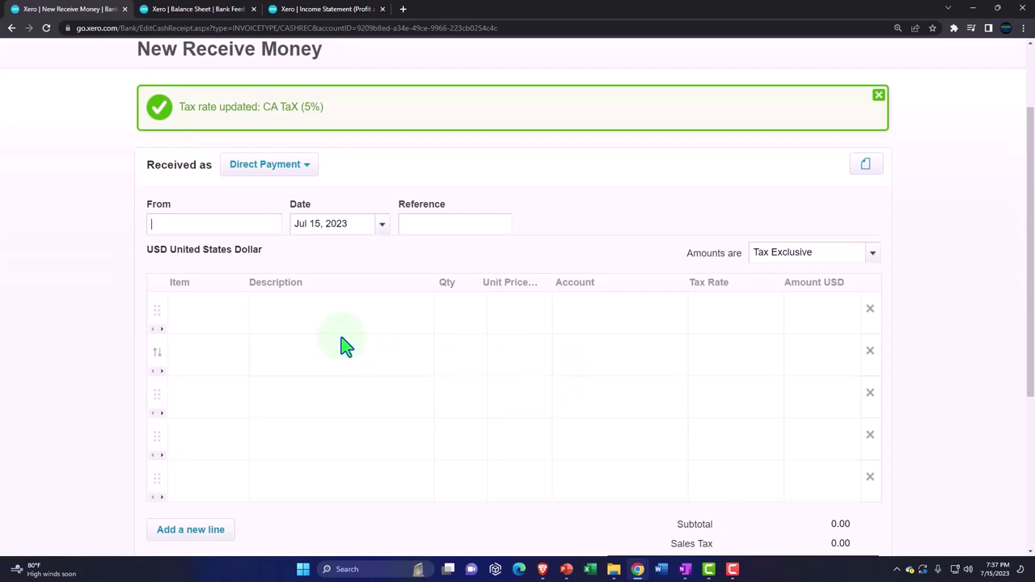
{"action": "left_click", "coordinate": [293, 318]}
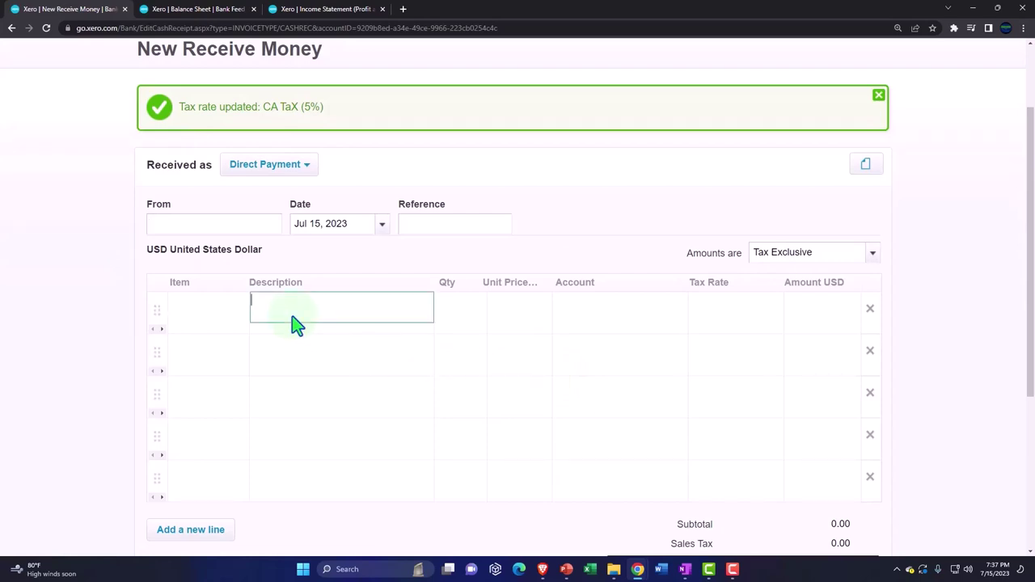
{"action": "left_click", "coordinate": [241, 319]}
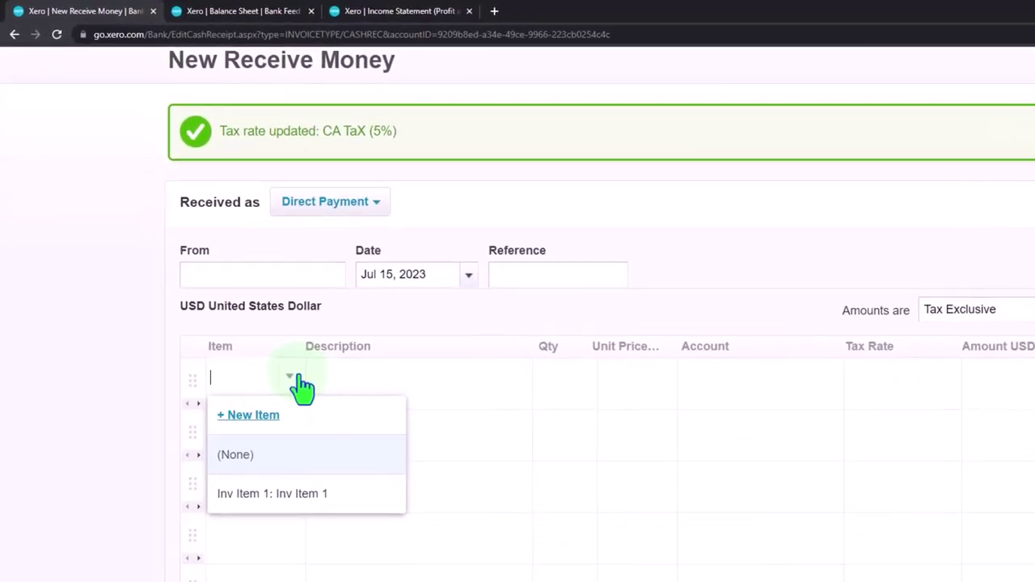
{"action": "left_click", "coordinate": [273, 493]}
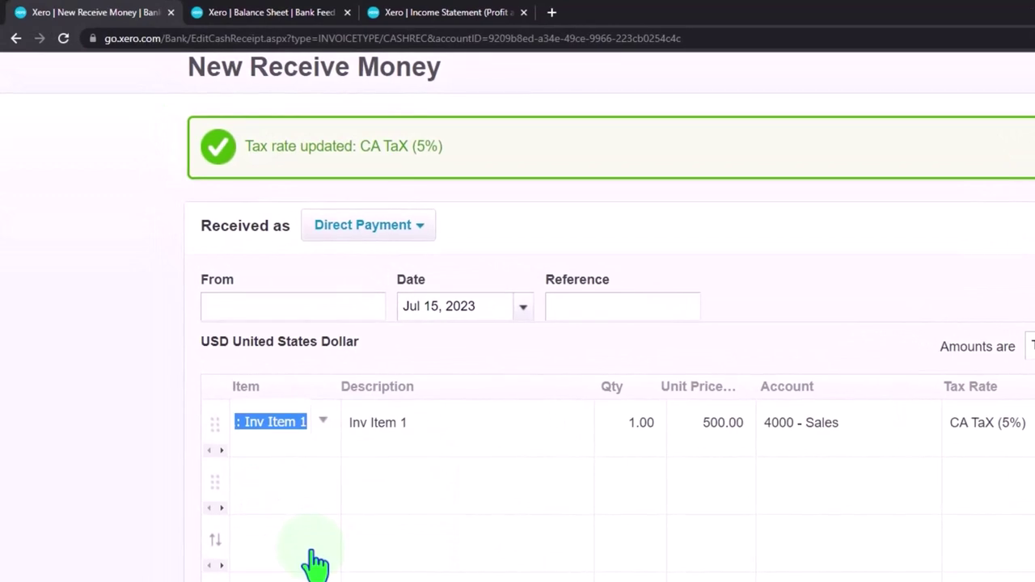
Choose Customer 1 as the payer and move through the Inv Item 1 line to the second line's description
{"action": "left_click", "coordinate": [265, 319]}
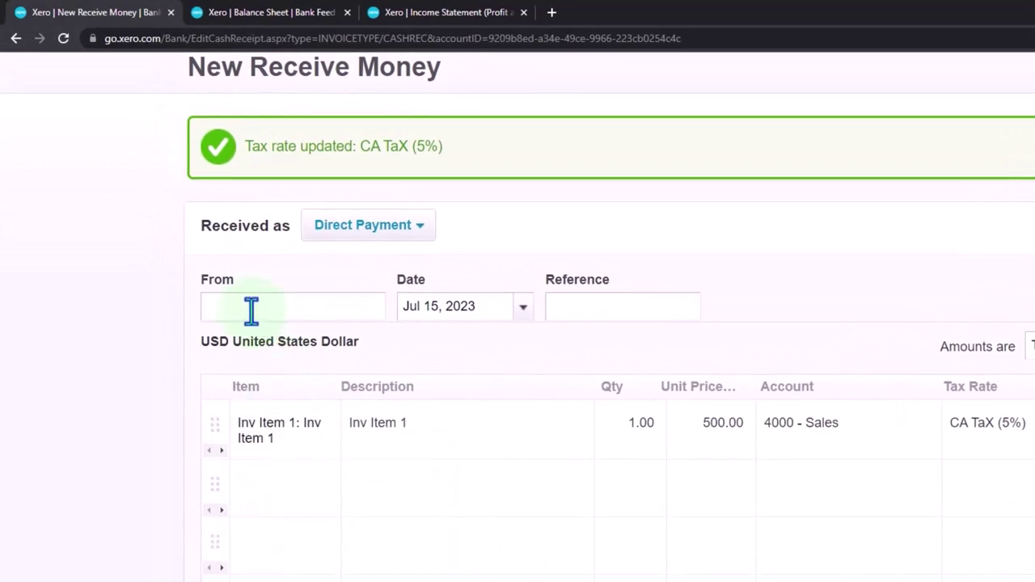
{"action": "type", "text": "Cu"}
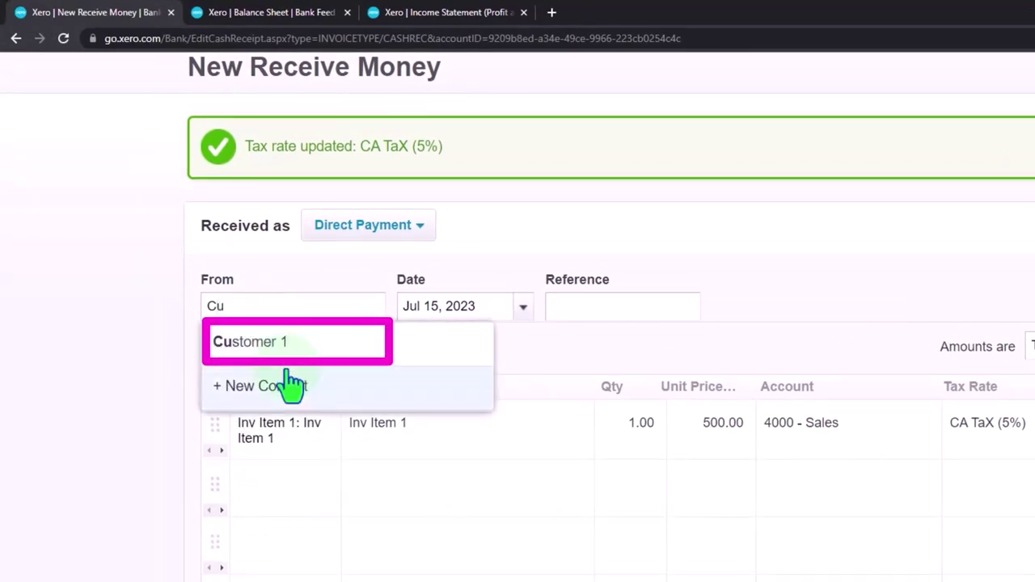
{"action": "left_click", "coordinate": [275, 348]}
{"action": "left_click", "coordinate": [473, 437]}
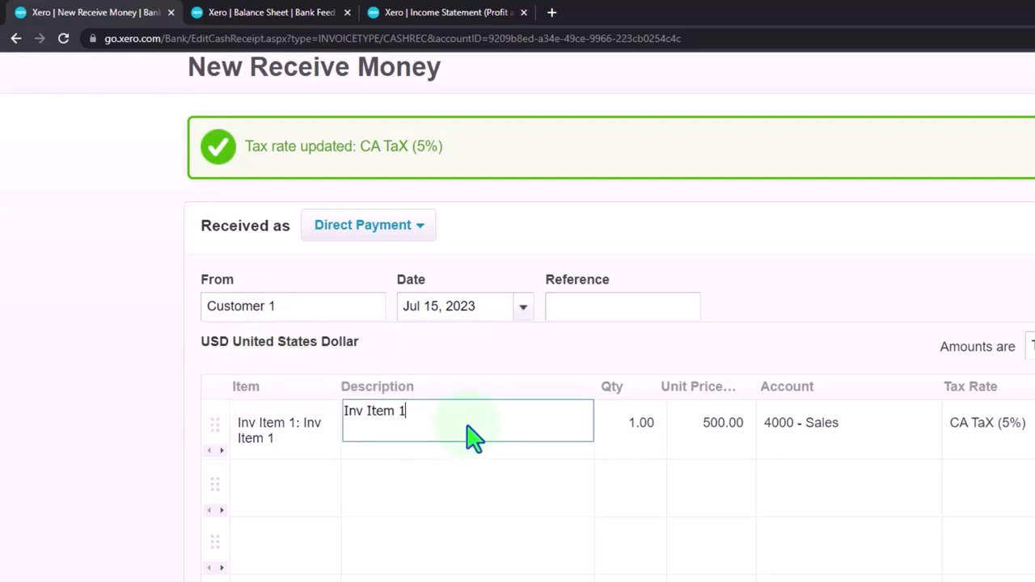
{"action": "key", "text": "Tab"}
{"action": "key", "text": "Tab"}
{"action": "key", "text": "Tab"}
{"action": "key", "text": "Tab"}
{"action": "key", "text": "Tab"}
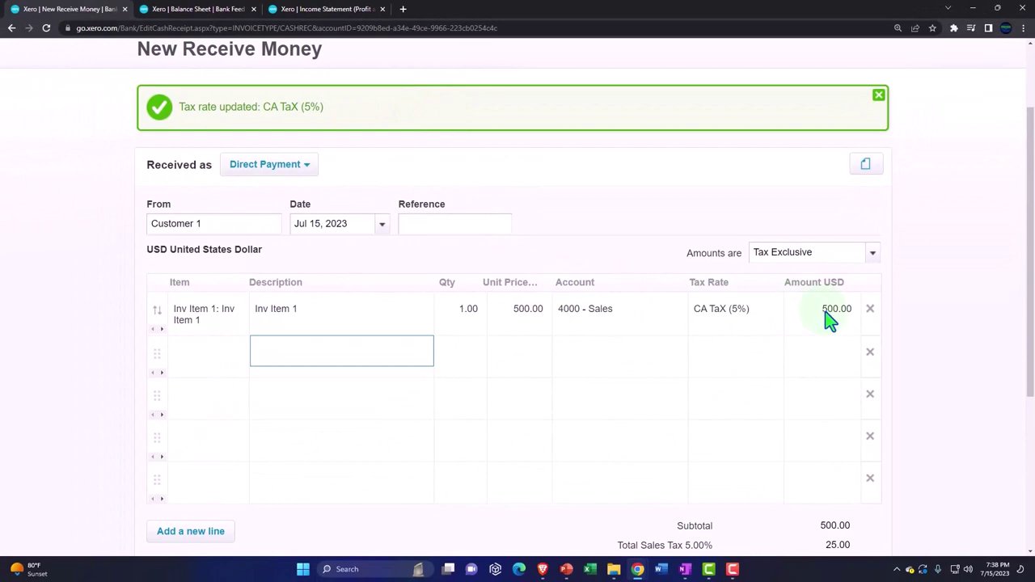
Try to save the receive money transaction with Inv Item 1 as the line's item
{"action": "scroll", "coordinate": [831, 321], "scroll_direction": "down", "scroll_amount": 1}
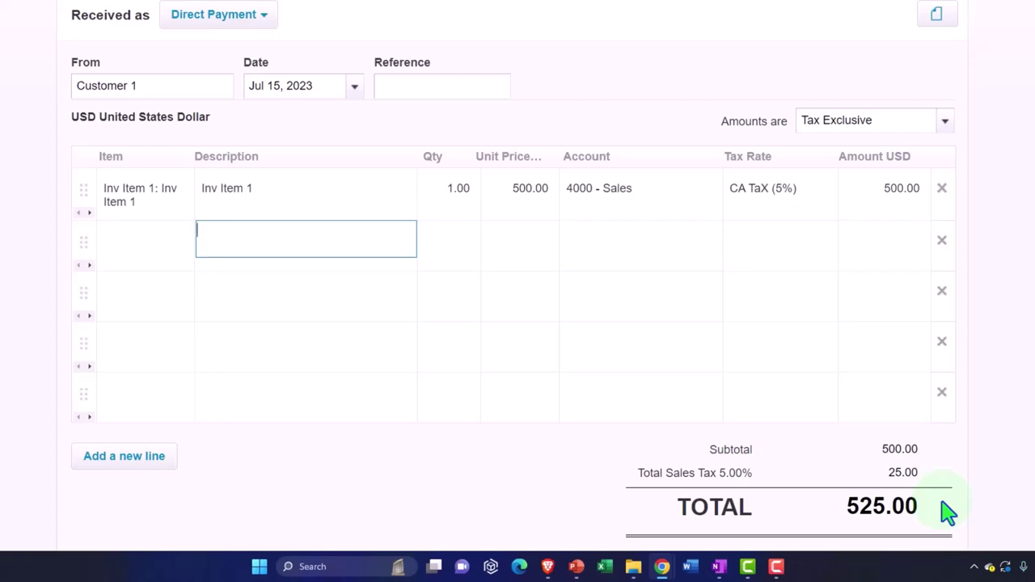
{"action": "scroll", "coordinate": [943, 510], "scroll_direction": "down", "scroll_amount": 1}
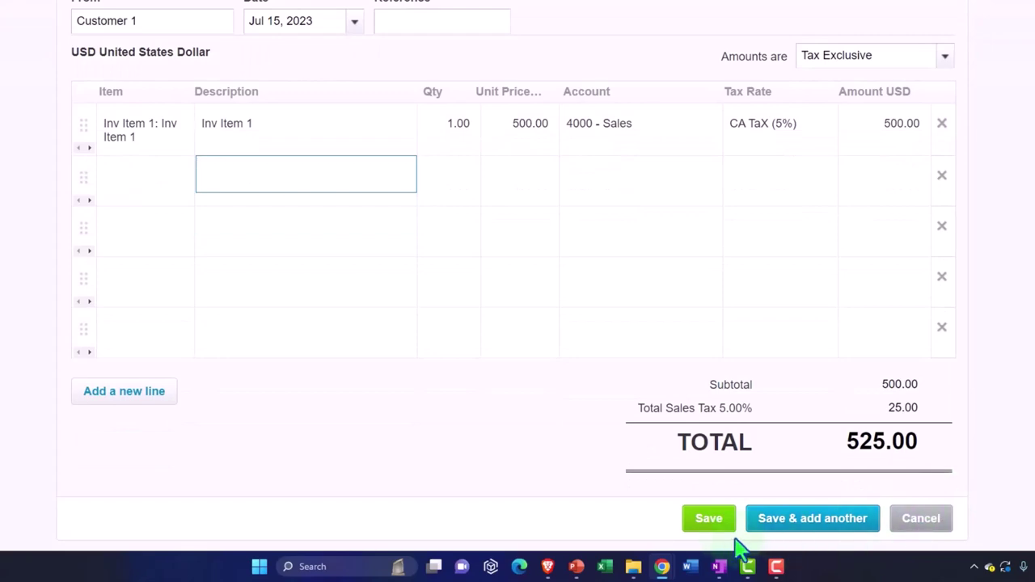
{"action": "left_click", "coordinate": [712, 524]}
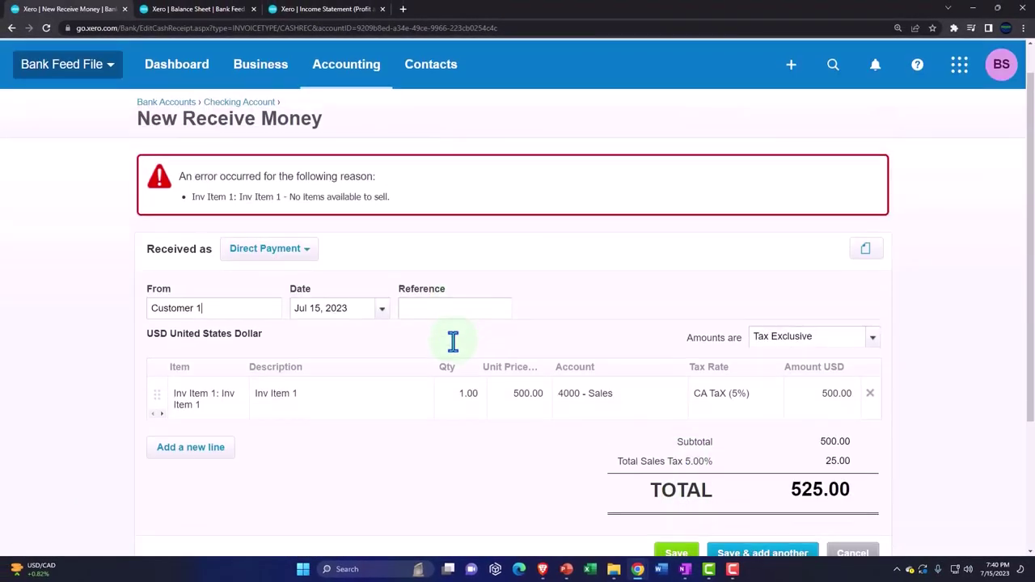
Clear the item from the first line, keeping its description, amount and tax rate, and save the receive money transaction
{"action": "scroll", "coordinate": [453, 341], "scroll_direction": "down", "scroll_amount": 1}
{"action": "left_click", "coordinate": [209, 333]}
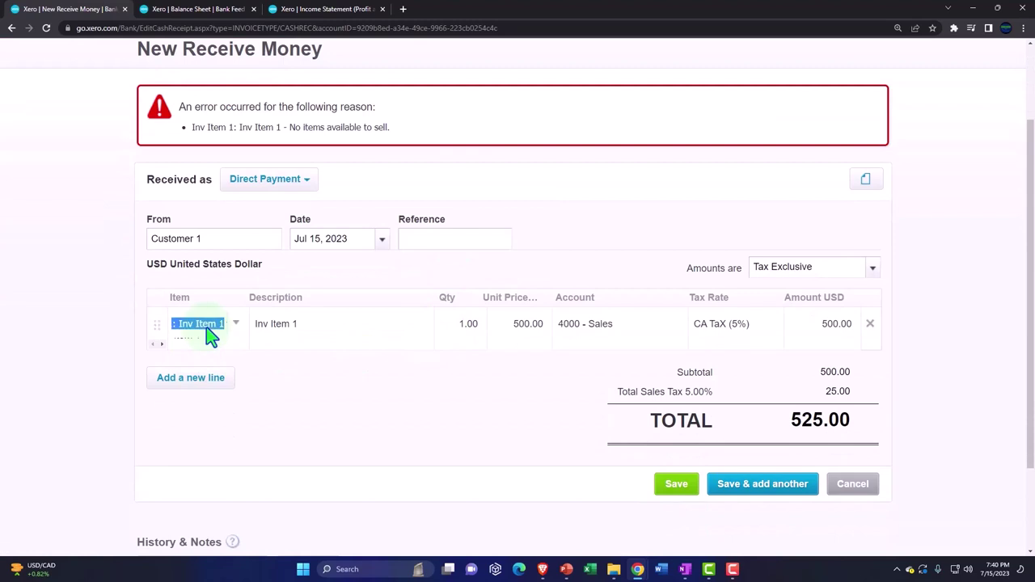
{"action": "key", "text": "BackSpace"}
{"action": "key", "text": "Tab"}
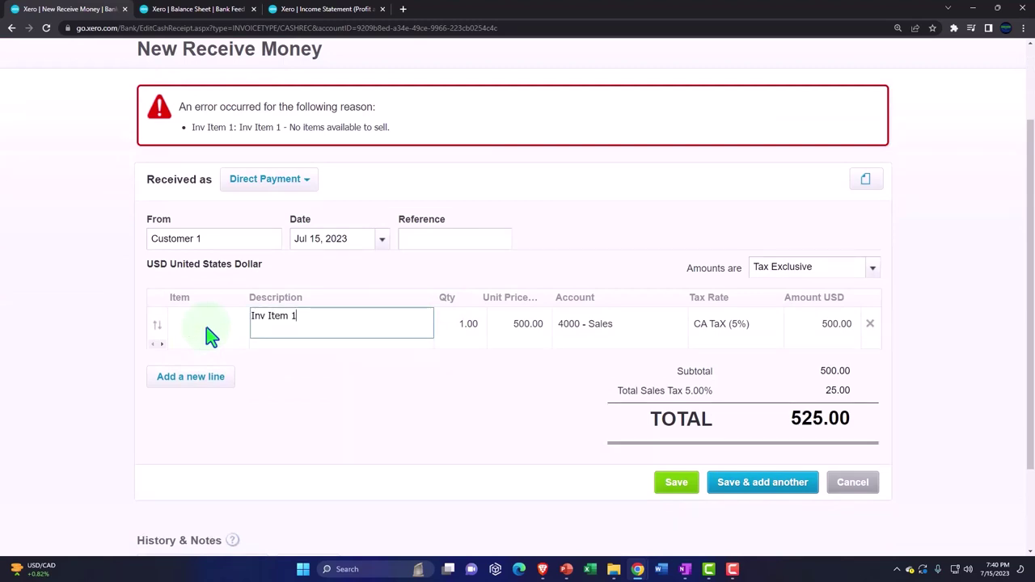
{"action": "scroll", "coordinate": [746, 335], "scroll_direction": "down", "scroll_amount": 1}
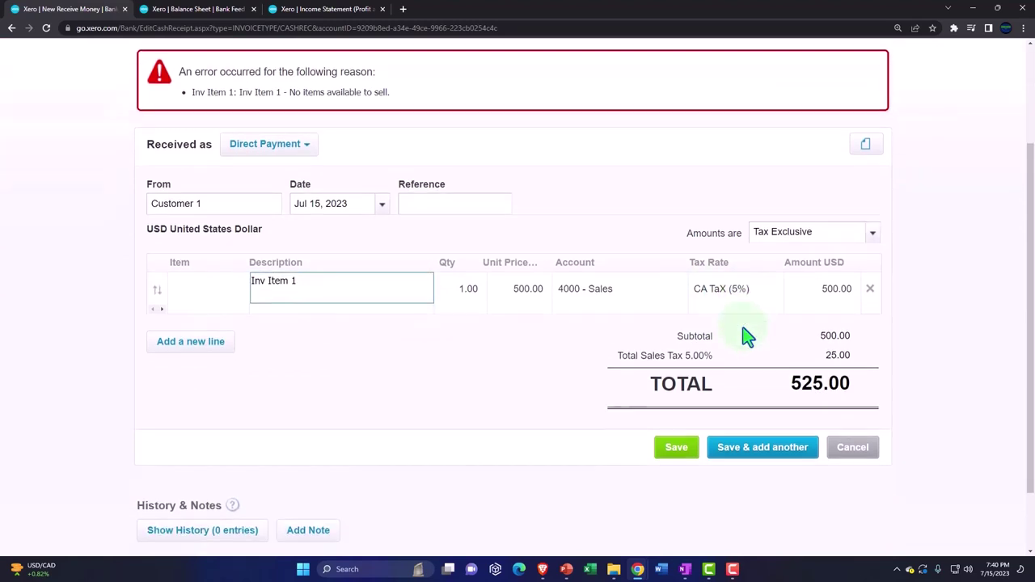
{"action": "left_click", "coordinate": [668, 444]}
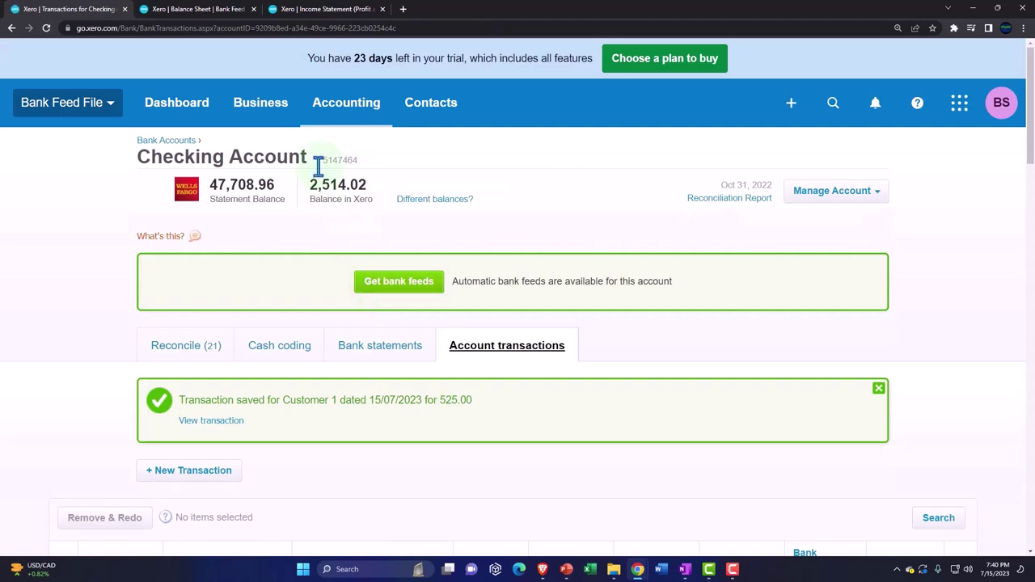
Switch to the Balance Sheet report and update it to December 31, 2023
{"action": "left_click", "coordinate": [188, 8]}
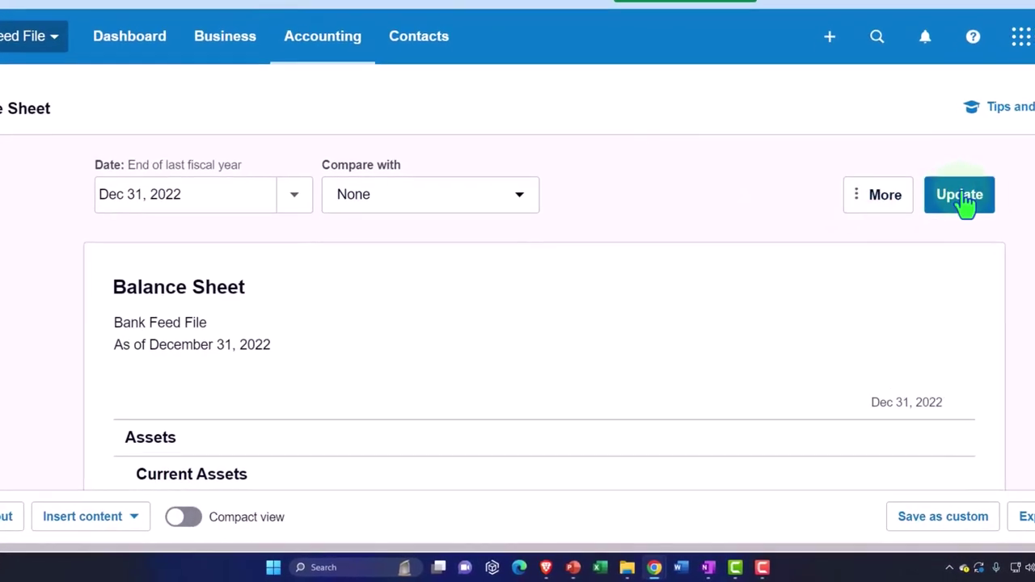
{"action": "left_click", "coordinate": [907, 243]}
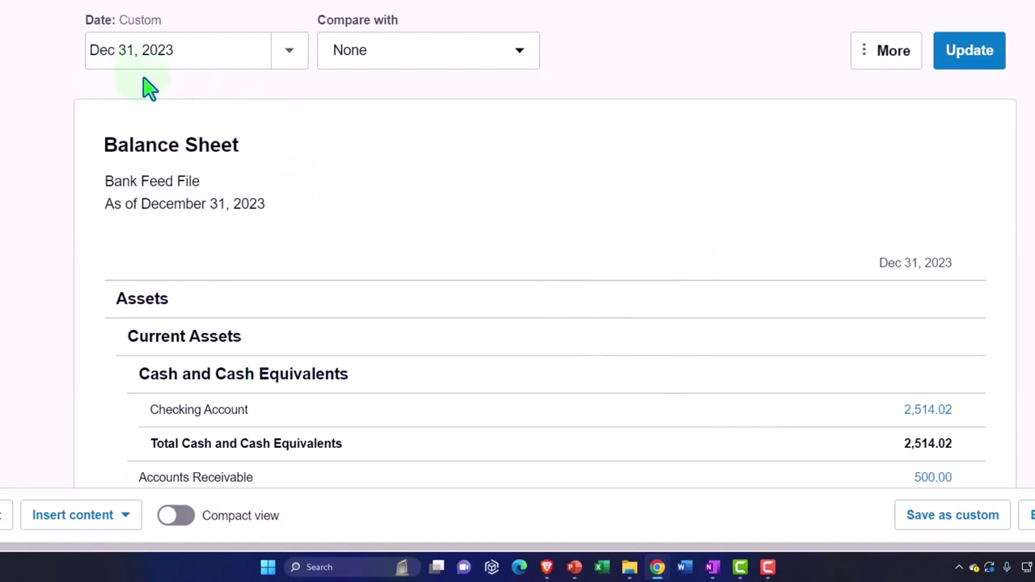
{"action": "scroll", "coordinate": [150, 87], "scroll_direction": "down", "scroll_amount": 3}
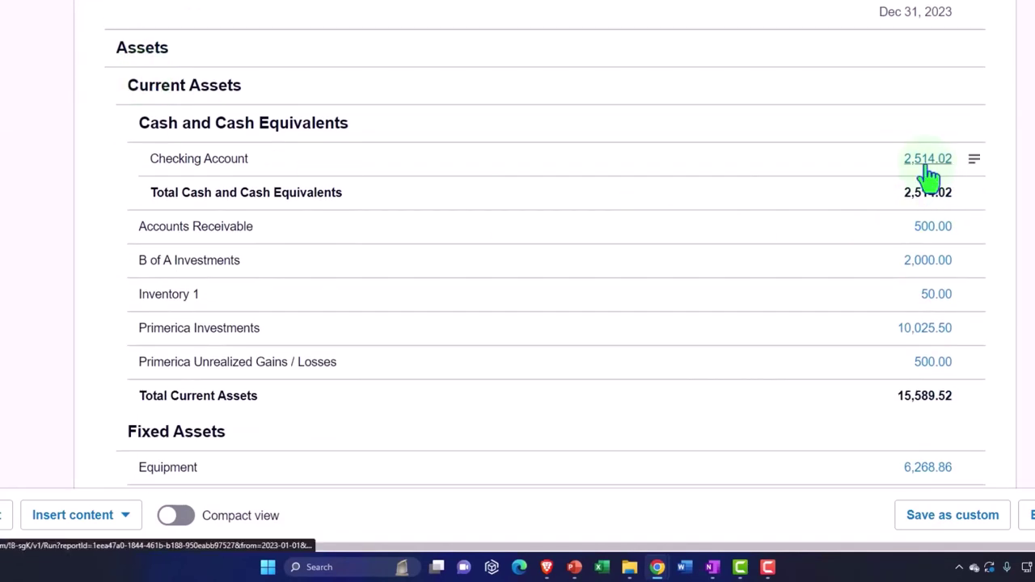
Open the Checking Account's transactions from the balance sheet, review the Customer 1 receipt, and return to the balance sheet
{"action": "left_click", "coordinate": [928, 160]}
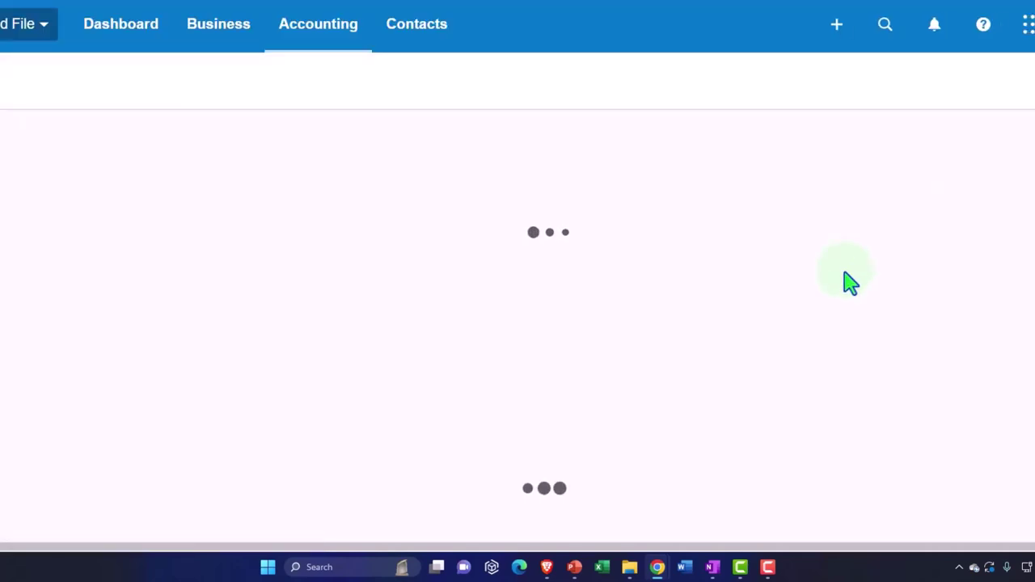
{"action": "scroll", "coordinate": [850, 280], "scroll_direction": "down", "scroll_amount": 5}
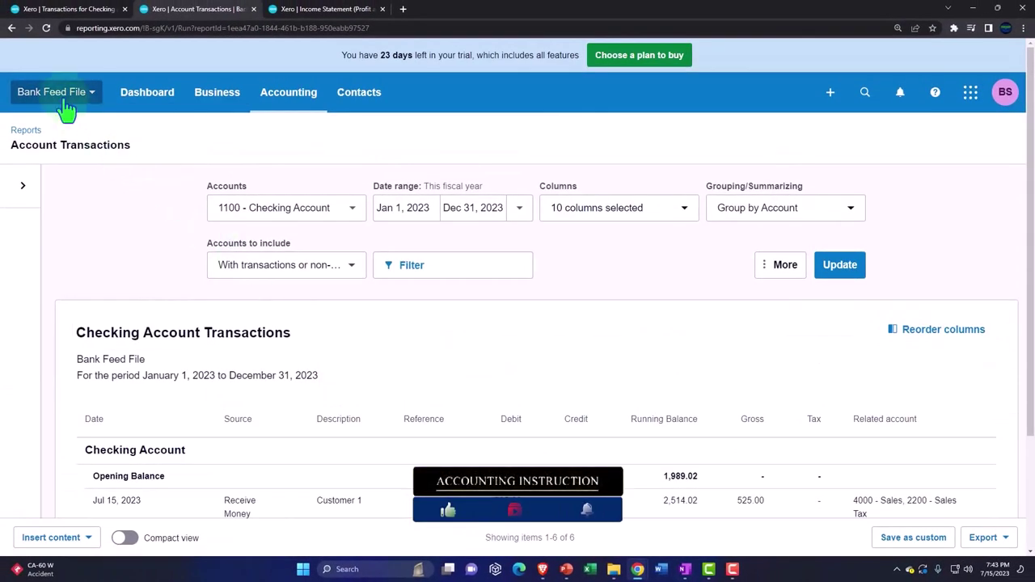
{"action": "left_click", "coordinate": [11, 28]}
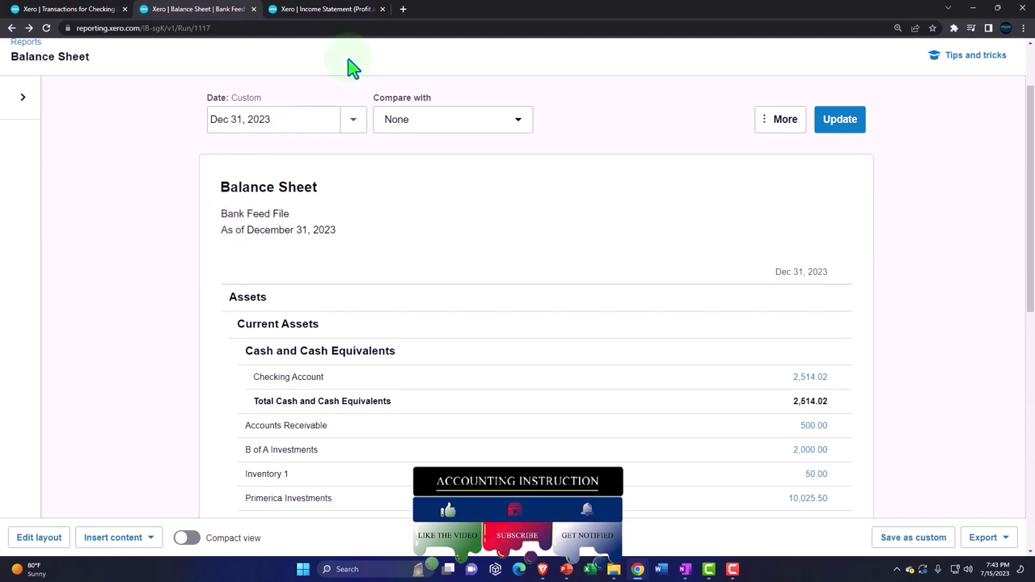
Switch to the Income Statement report and set the start of its date range to January 31, 2023
{"action": "left_click", "coordinate": [333, 11]}
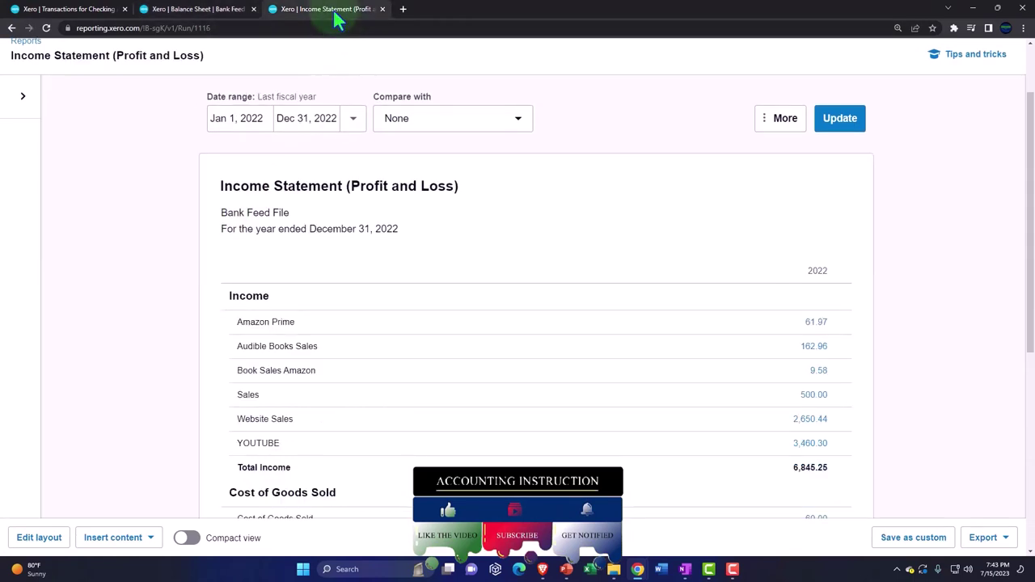
{"action": "left_click", "coordinate": [831, 128]}
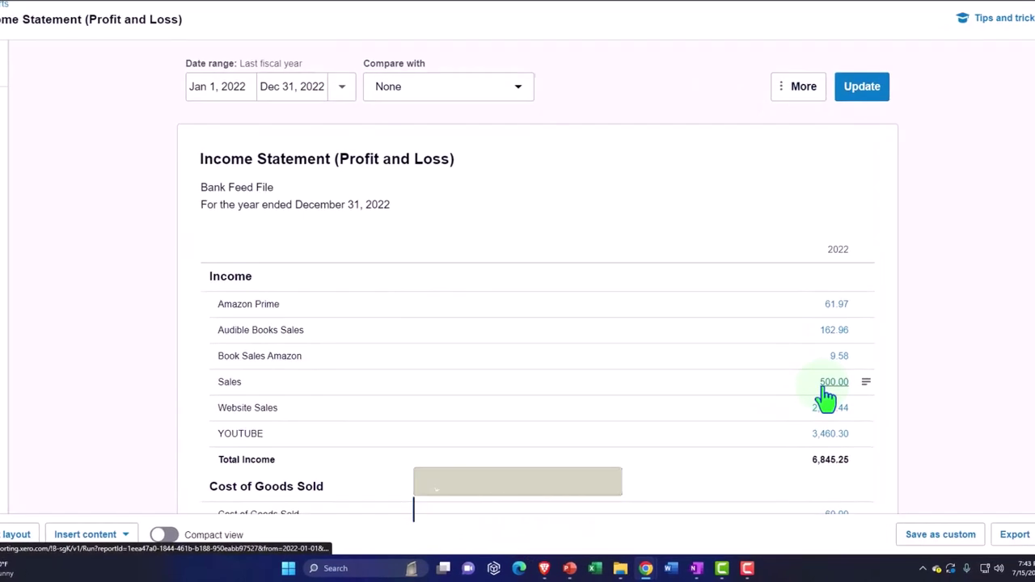
{"action": "left_click", "coordinate": [239, 86]}
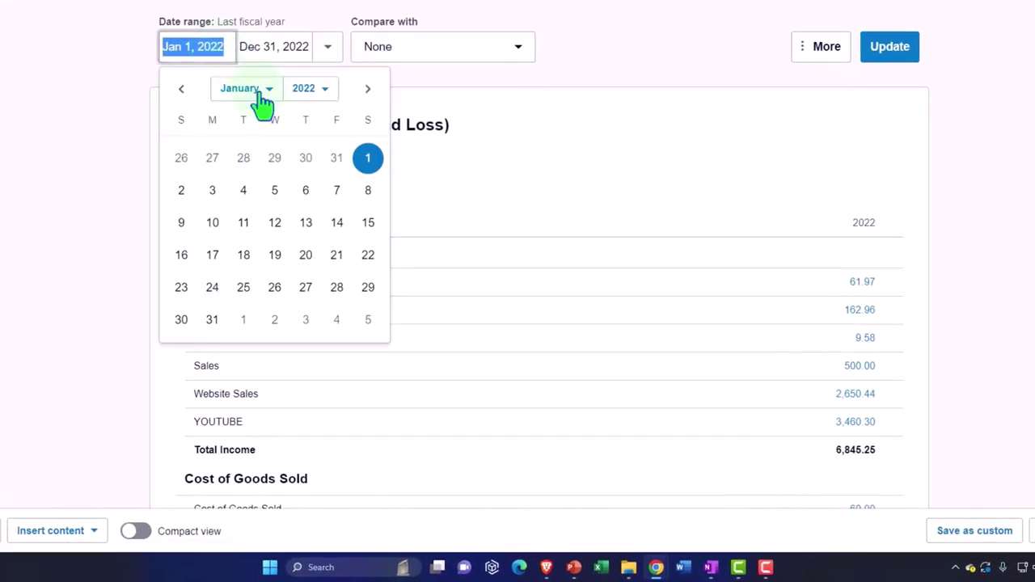
{"action": "left_click", "coordinate": [261, 93]}
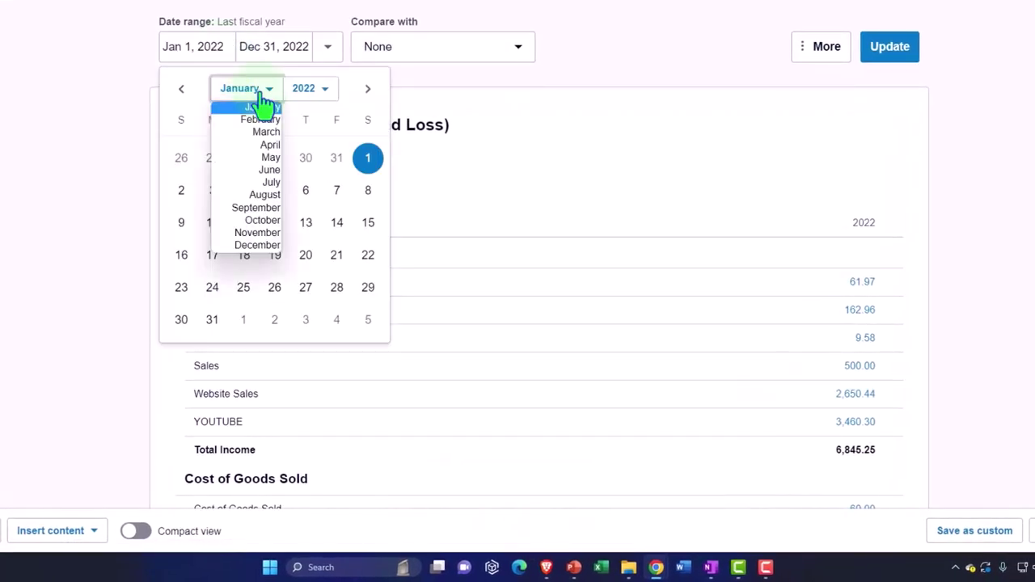
{"action": "left_click", "coordinate": [264, 103]}
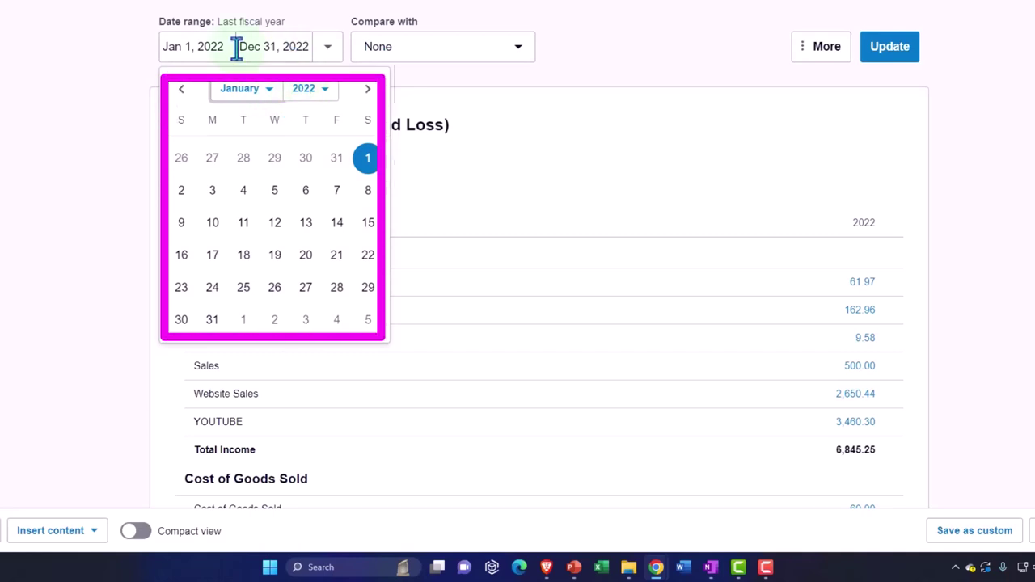
{"action": "left_click", "coordinate": [306, 89]}
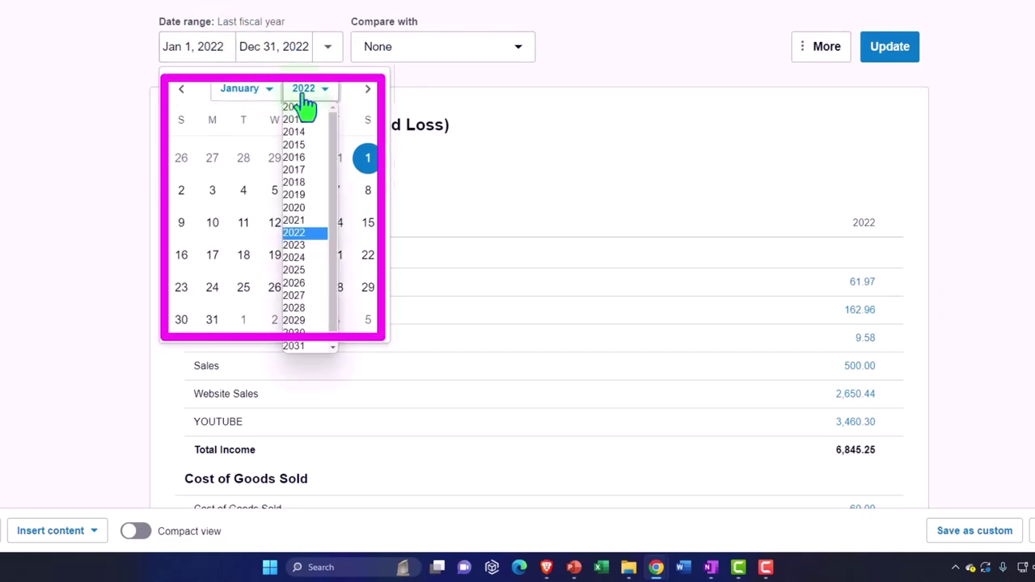
{"action": "left_click", "coordinate": [321, 247]}
{"action": "left_click", "coordinate": [243, 287]}
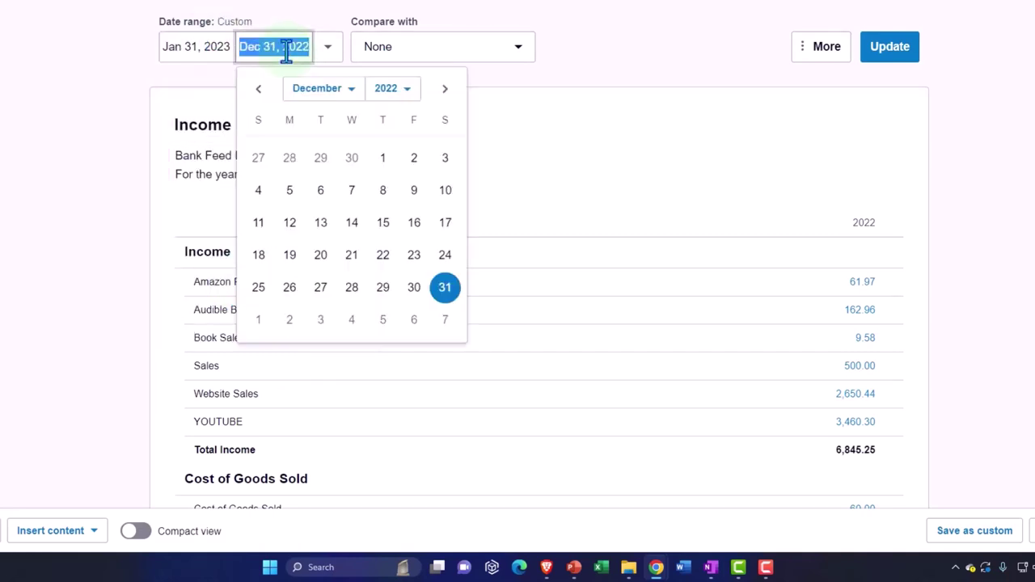
Set the end of the income statement's date range to December 31, 2023 and update the report
{"action": "left_click", "coordinate": [389, 89]}
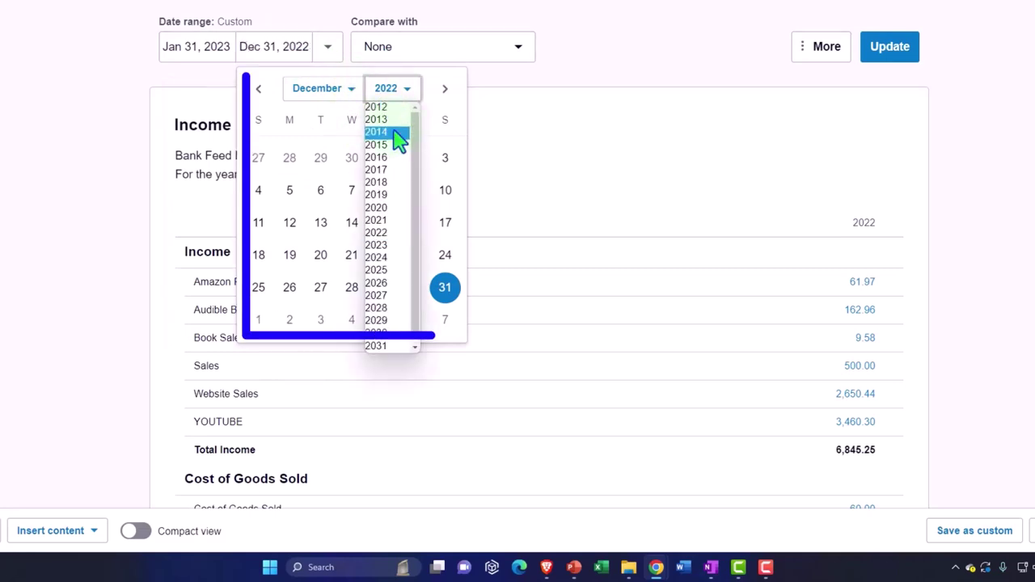
{"action": "left_click", "coordinate": [388, 245]}
{"action": "left_click", "coordinate": [270, 322]}
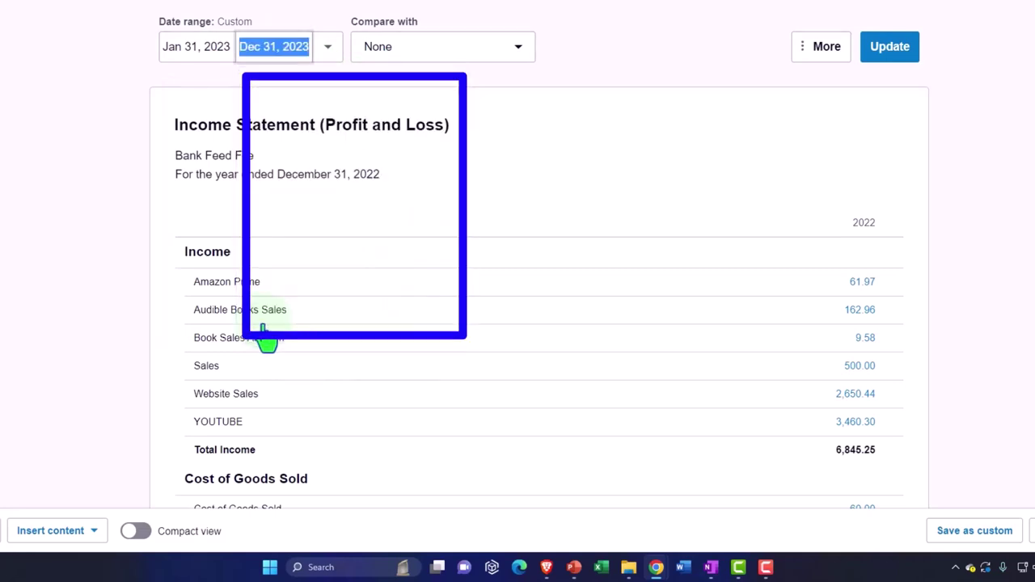
{"action": "left_click", "coordinate": [889, 50]}
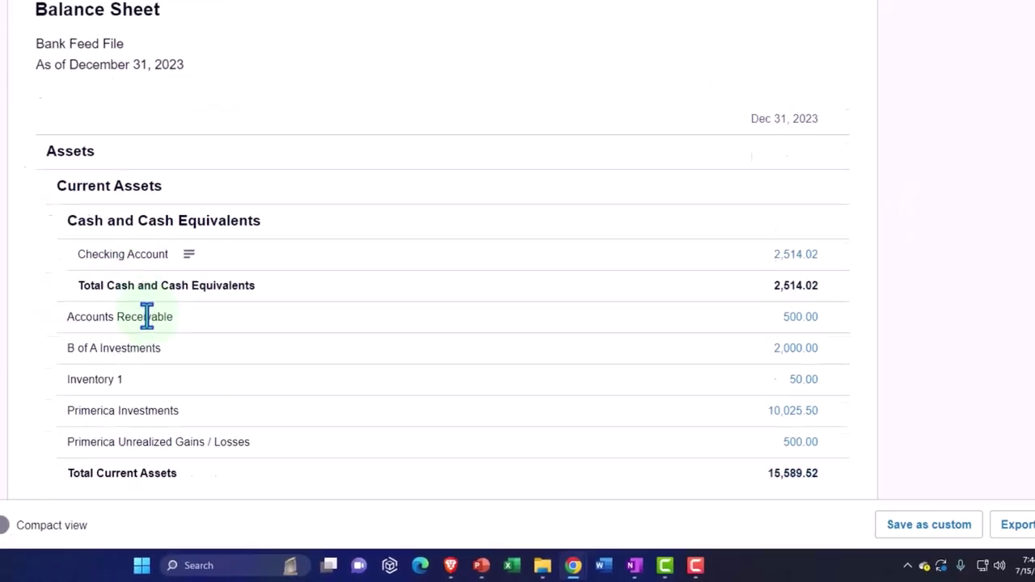
Review the Sales Tax liability on the balance sheet and the Sales amount on the income statement
{"action": "scroll", "coordinate": [147, 317], "scroll_direction": "down", "scroll_amount": 5}
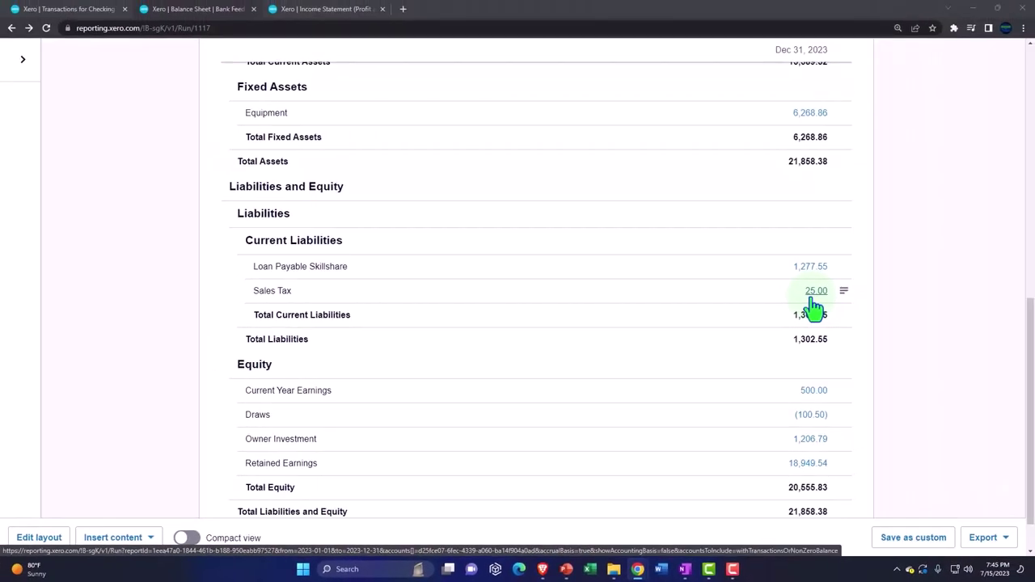
{"action": "left_click", "coordinate": [335, 11]}
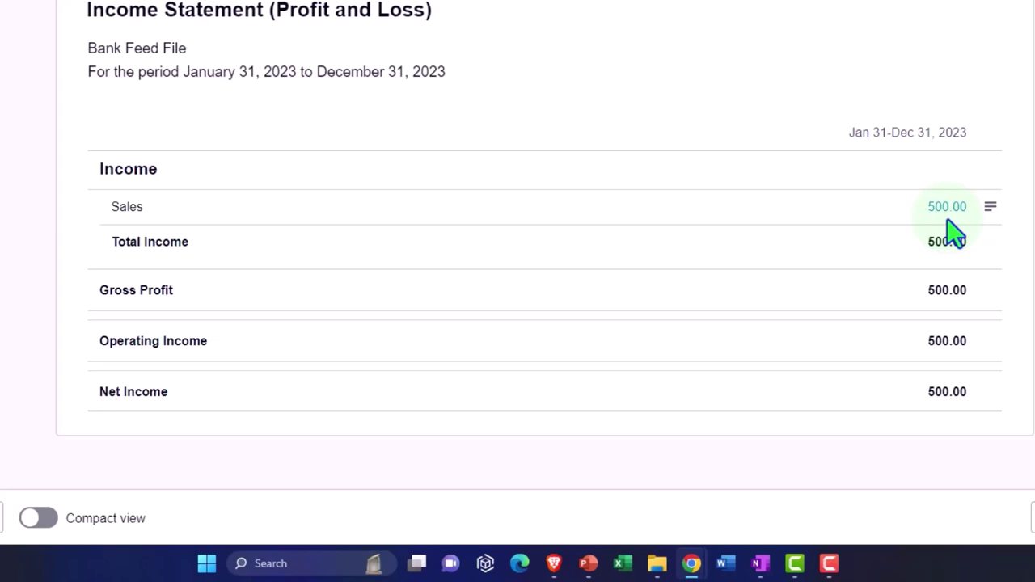
Switch to Excel, create a blank workbook, and open the cell format settings for the entire sheet
{"action": "left_click", "coordinate": [624, 565]}
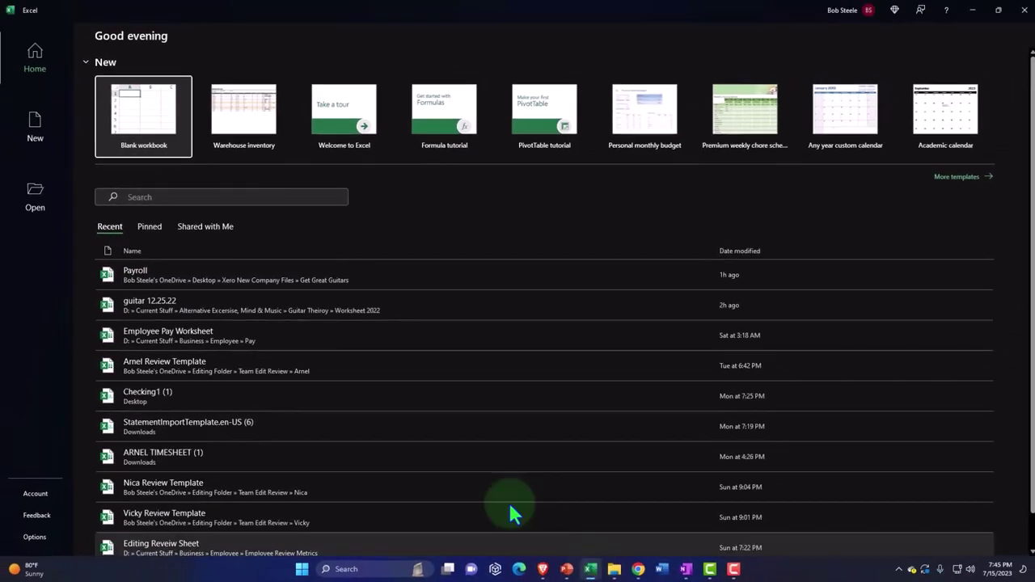
{"action": "left_click", "coordinate": [167, 108]}
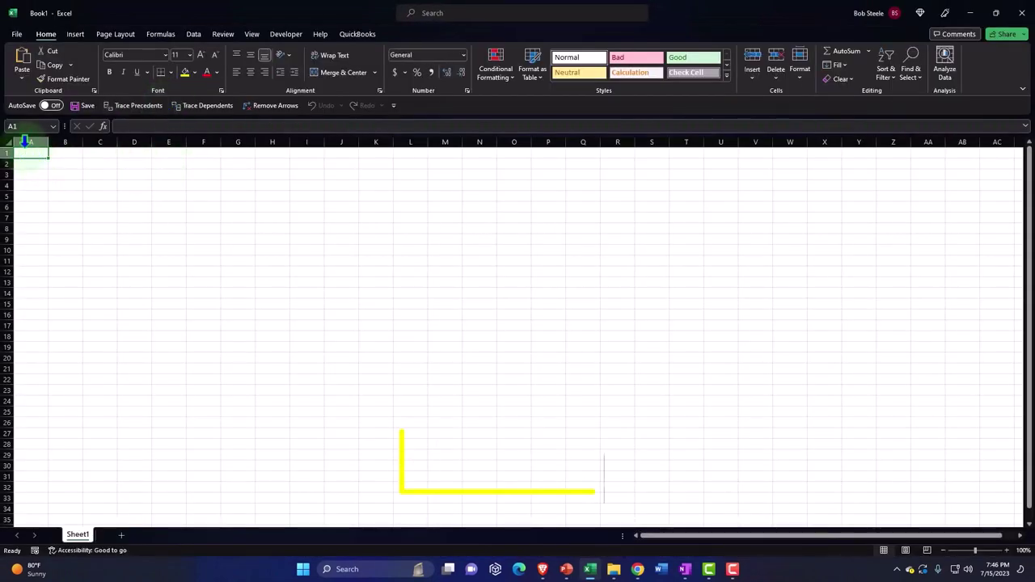
{"action": "left_click", "coordinate": [25, 142]}
{"action": "right_click", "coordinate": [76, 194]}
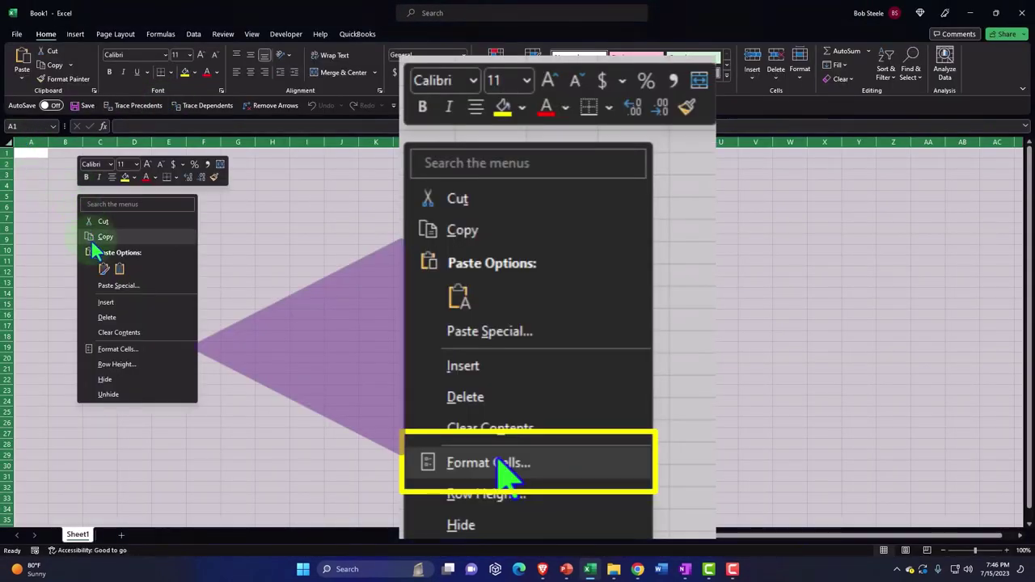
{"action": "left_click", "coordinate": [113, 348]}
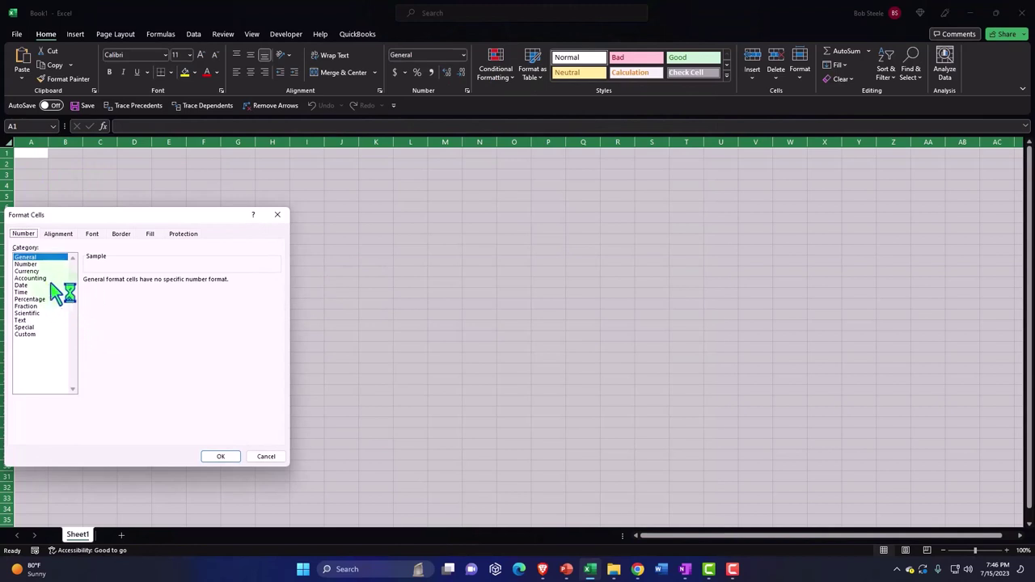
Format the entire sheet as Currency with no symbol and negative numbers in red parentheses
{"action": "left_click", "coordinate": [41, 271]}
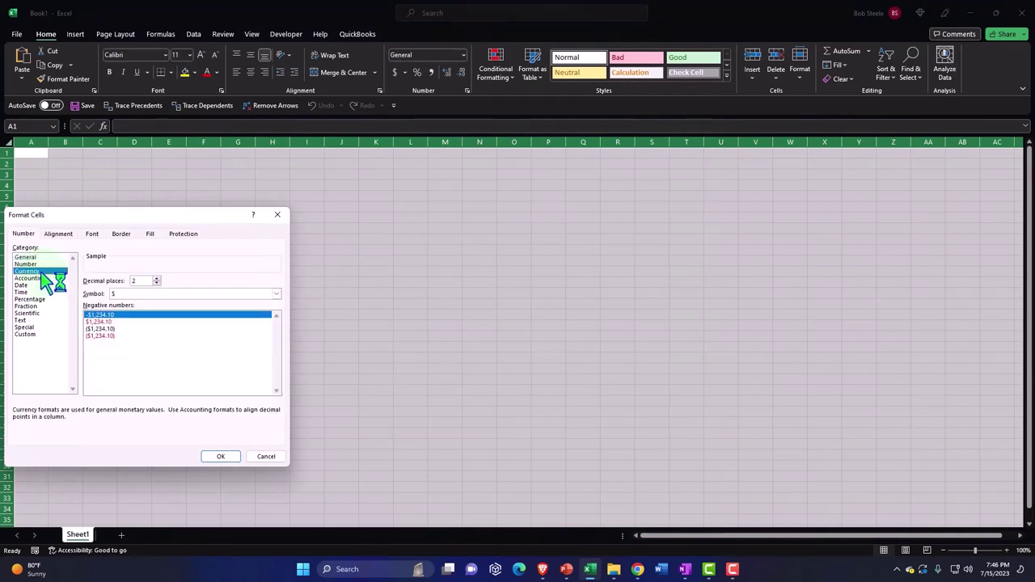
{"action": "left_click", "coordinate": [101, 335]}
{"action": "left_click", "coordinate": [150, 294]}
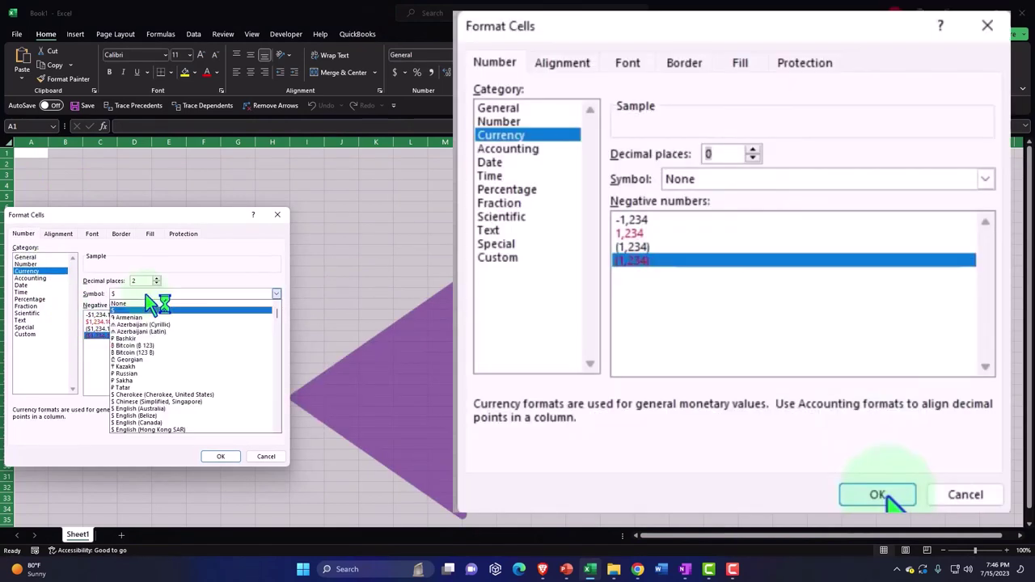
{"action": "left_click", "coordinate": [146, 304]}
{"action": "left_click", "coordinate": [221, 456]}
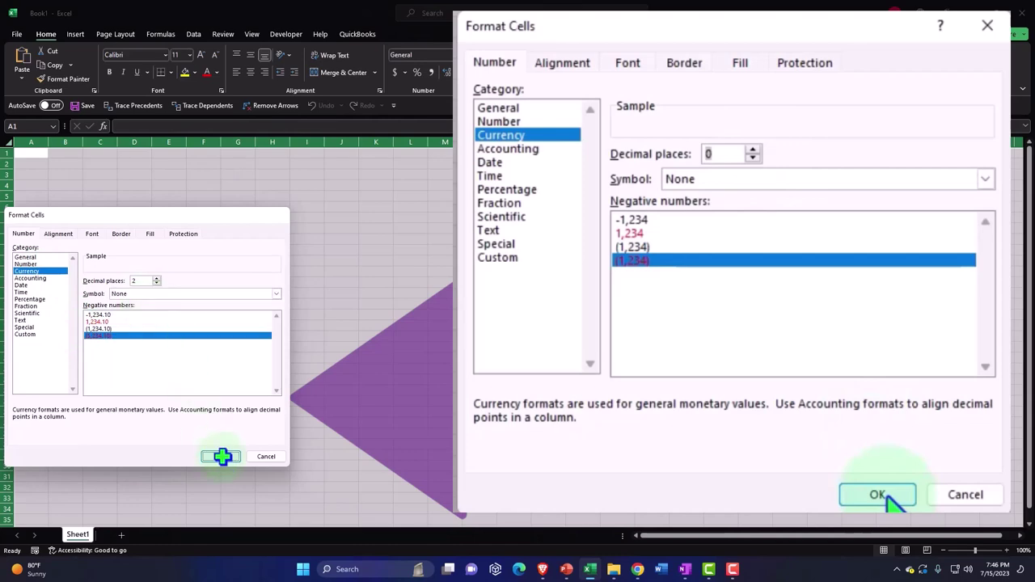
{"action": "left_click", "coordinate": [236, 388]}
Widen column A slightly and enter Sales in A1 with an amount of 500 in B1
{"action": "scroll", "coordinate": [235, 388], "scroll_direction": "up", "scroll_amount": 10}
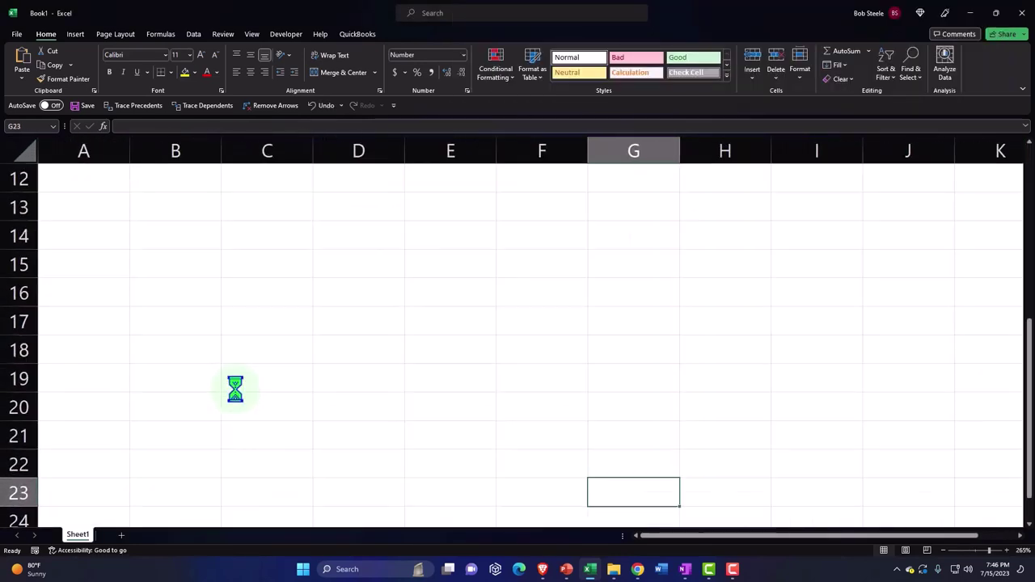
{"action": "scroll", "coordinate": [235, 389], "scroll_direction": "up", "scroll_amount": 4}
{"action": "left_click", "coordinate": [210, 348]}
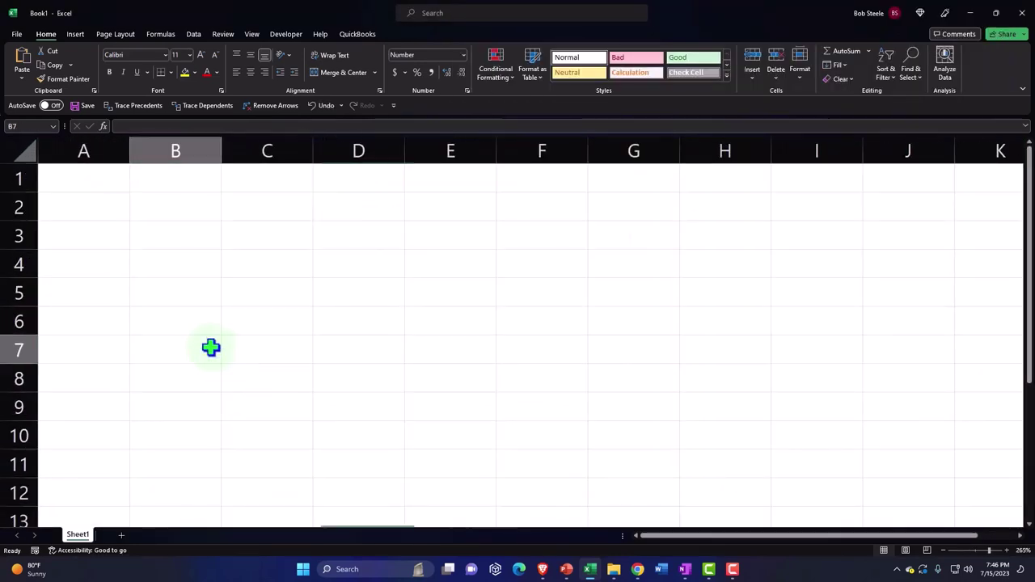
{"action": "left_click", "coordinate": [88, 185]}
{"action": "left_click", "coordinate": [129, 151]}
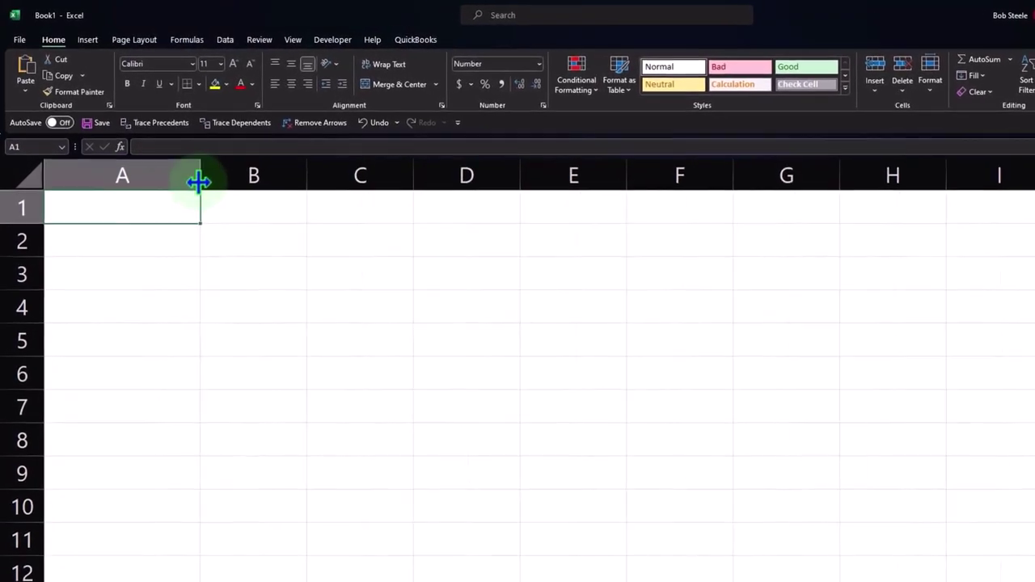
{"action": "type", "text": "Sales"}
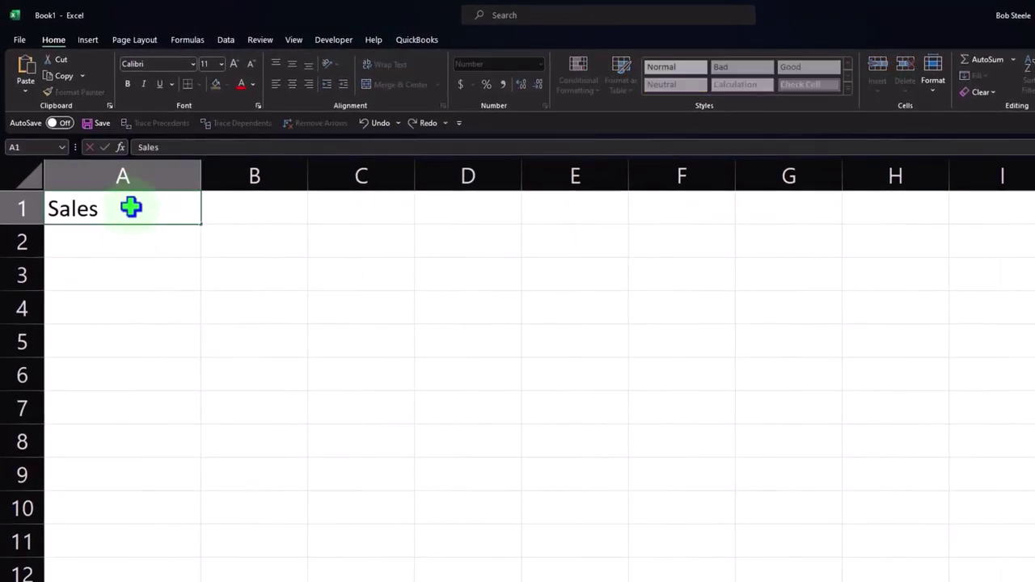
{"action": "key", "text": "Tab"}
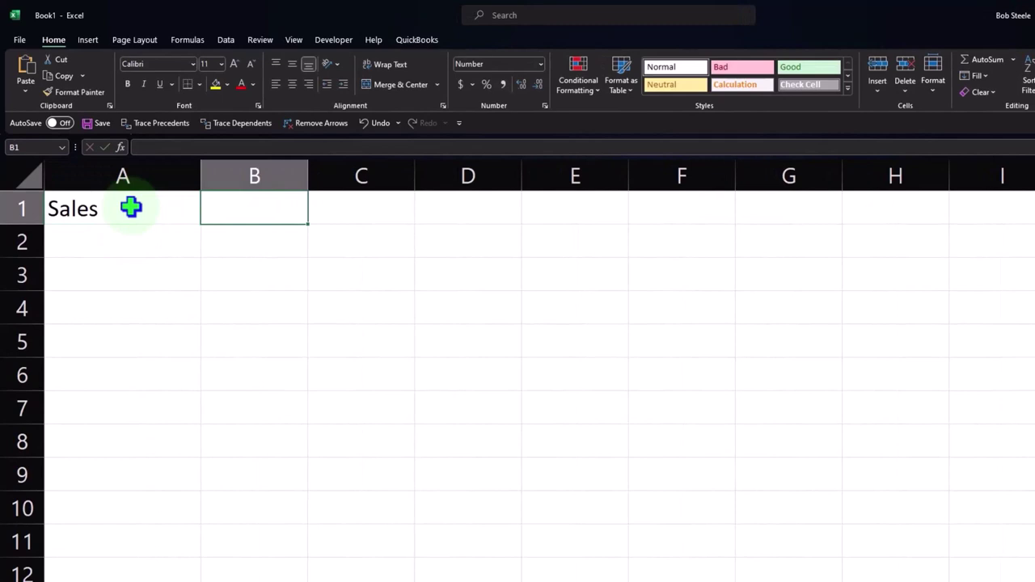
{"action": "type", "text": "500"}
{"action": "key", "text": "Return"}
Enter Sales tax rate in A2 with .05 in B2, and format the rate as a percentage
{"action": "type", "text": "Sa"}
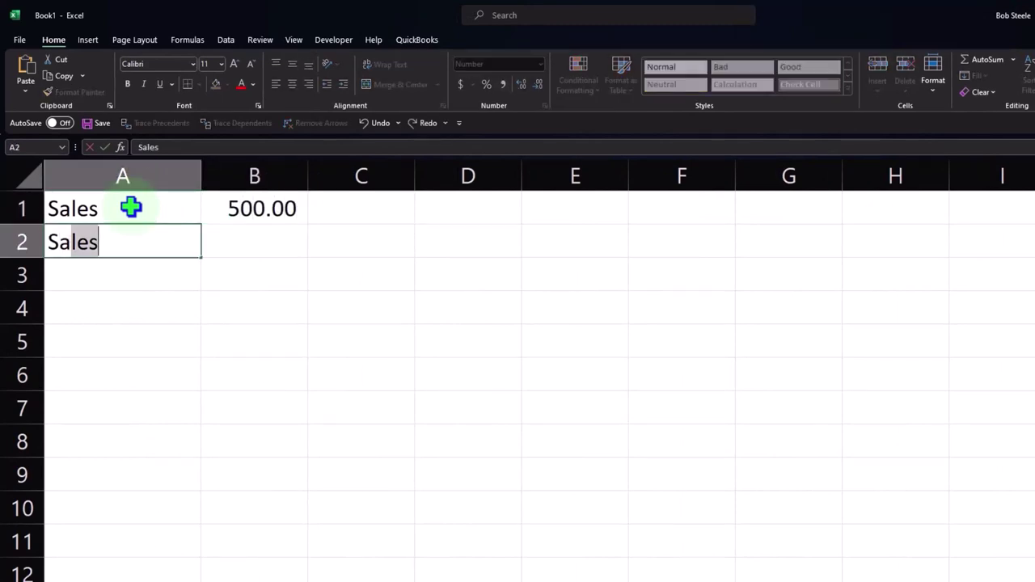
{"action": "type", "text": "les tax rate"}
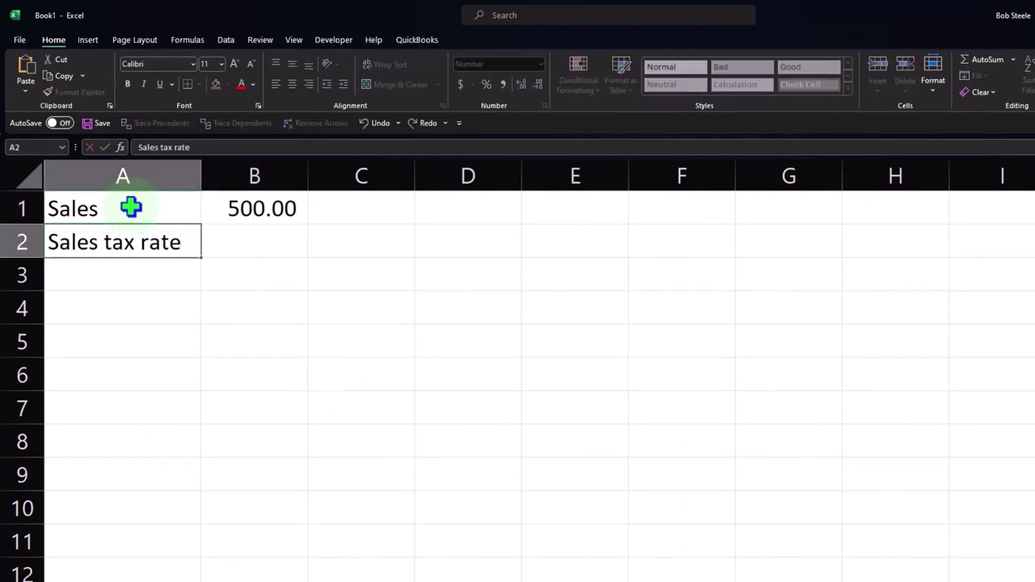
{"action": "key", "text": "Tab"}
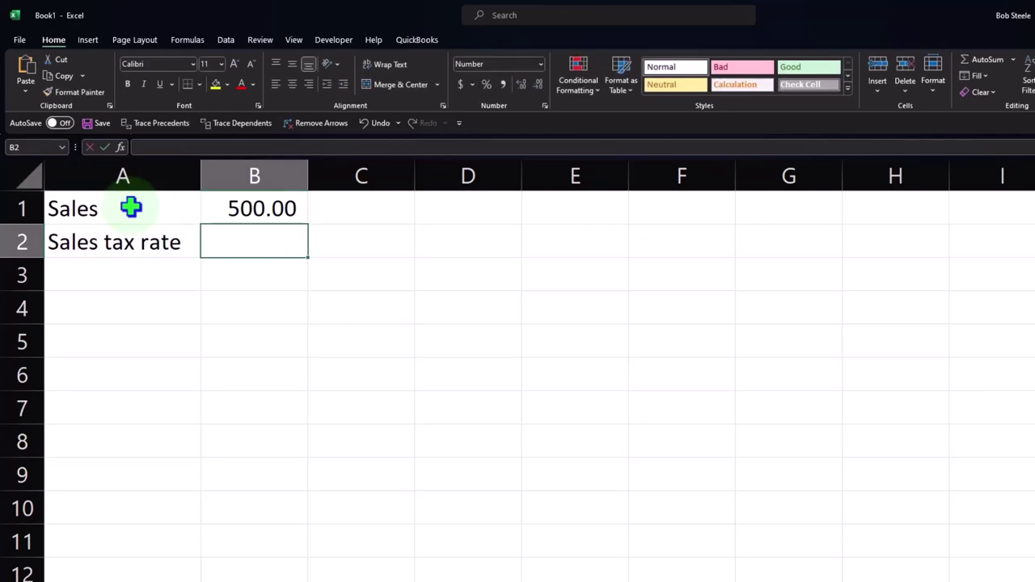
{"action": "type", "text": ".05"}
{"action": "key", "text": "Return"}
{"action": "key", "text": "Up"}
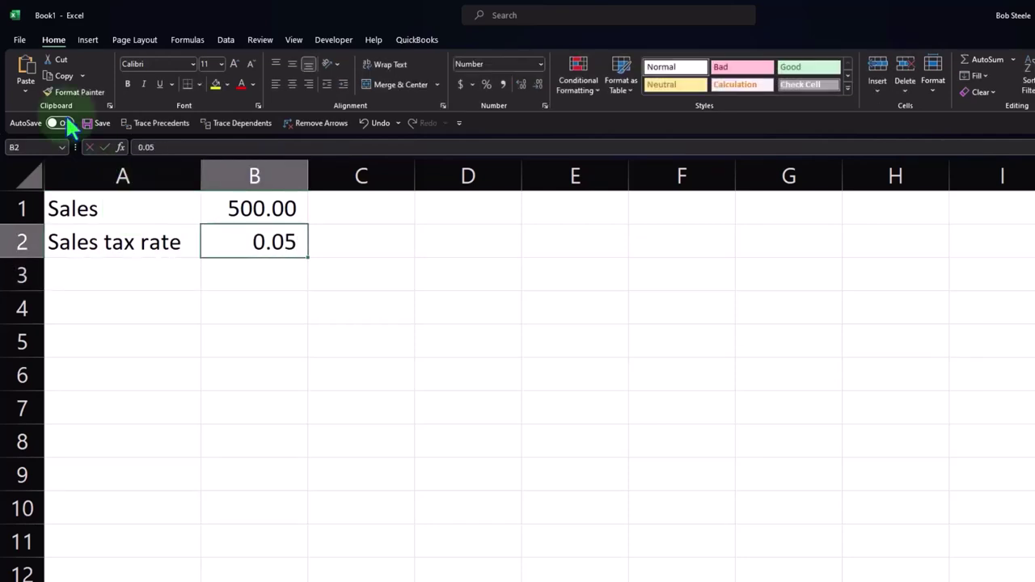
{"action": "left_click", "coordinate": [487, 85]}
Label cell A3 as Sales tax
{"action": "key", "text": "Down"}
{"action": "key", "text": "Left"}
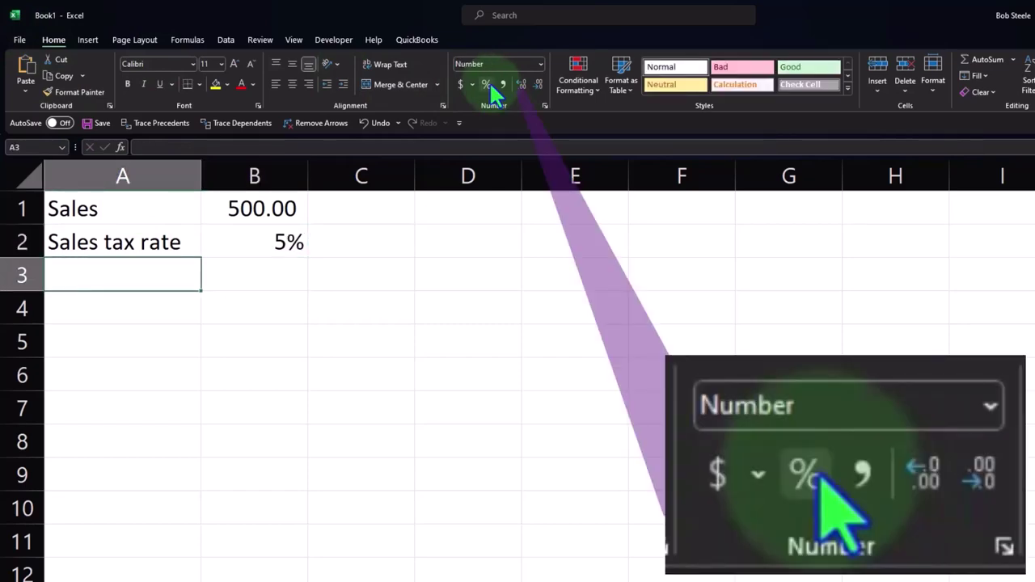
{"action": "type", "text": "Sales tas"}
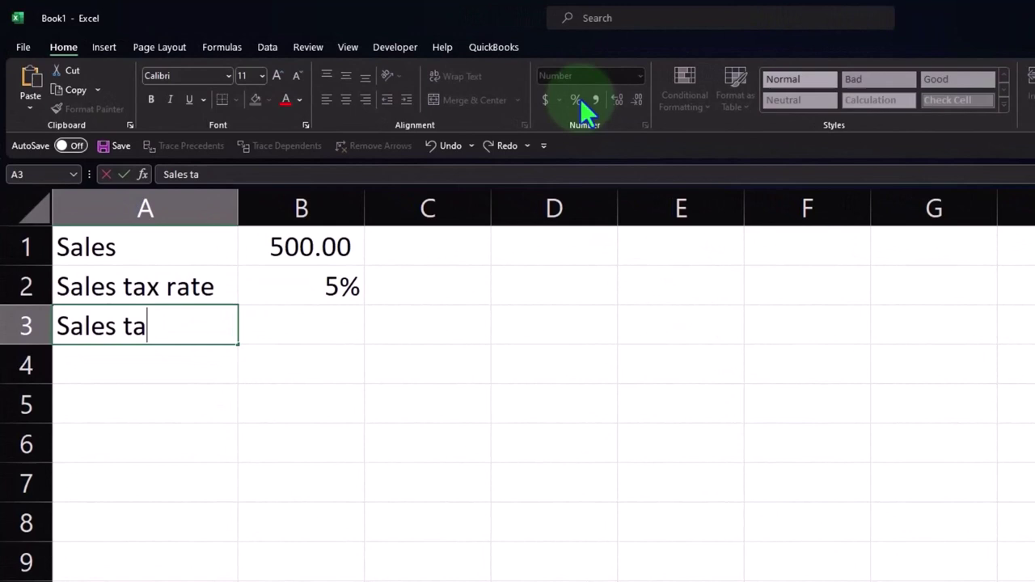
{"action": "type", "text": "x"}
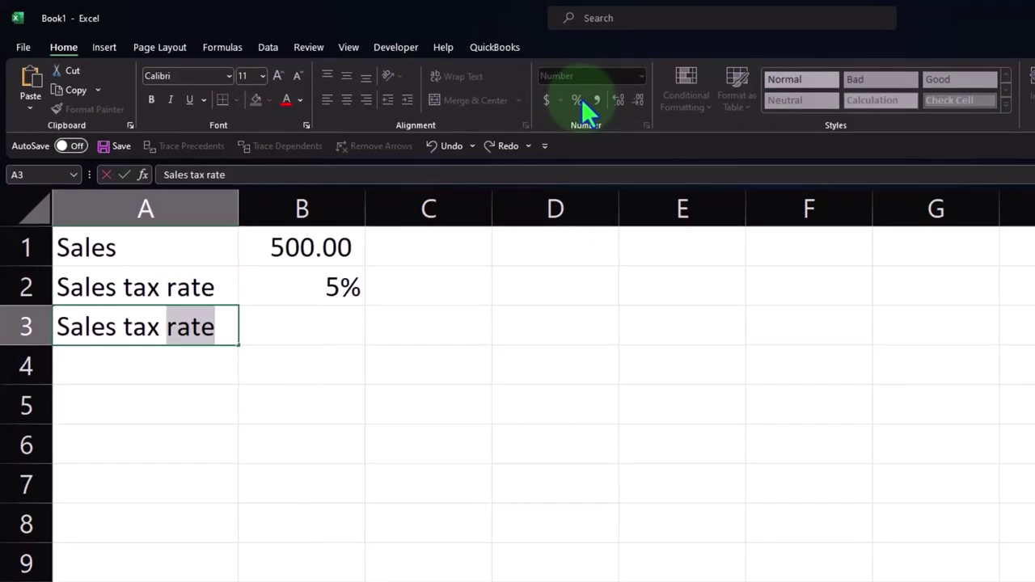
{"action": "key", "text": "Delete"}
Calculate the sales tax in B3 by multiplying the sales amount by the tax rate with =B1*B2
{"action": "key", "text": "Tab"}
{"action": "type", "text": "="}
{"action": "key", "text": "Up"}
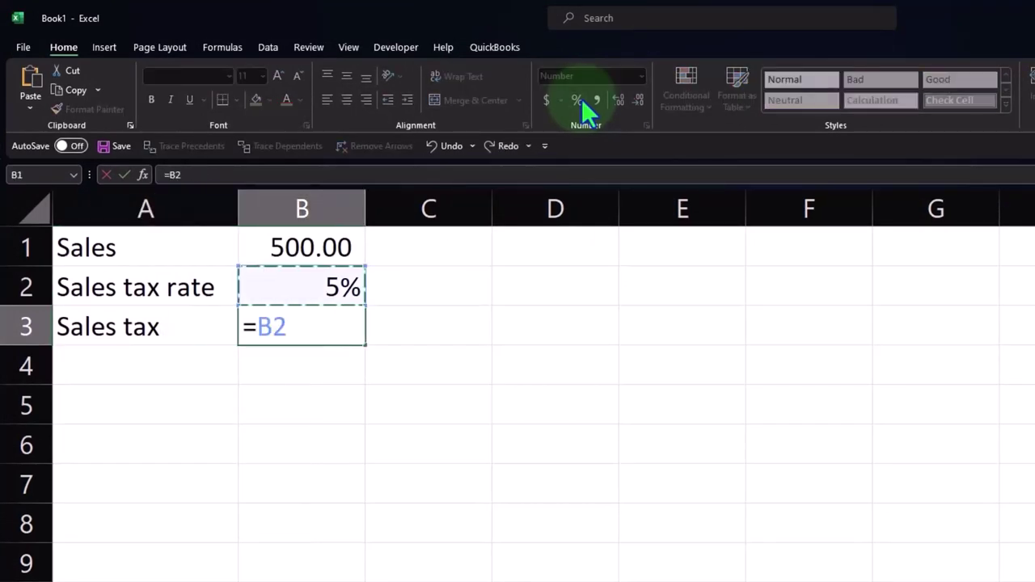
{"action": "key", "text": "Up"}
{"action": "type", "text": "*"}
{"action": "key", "text": "Up"}
{"action": "key", "text": "Return"}
{"action": "key", "text": "Up"}
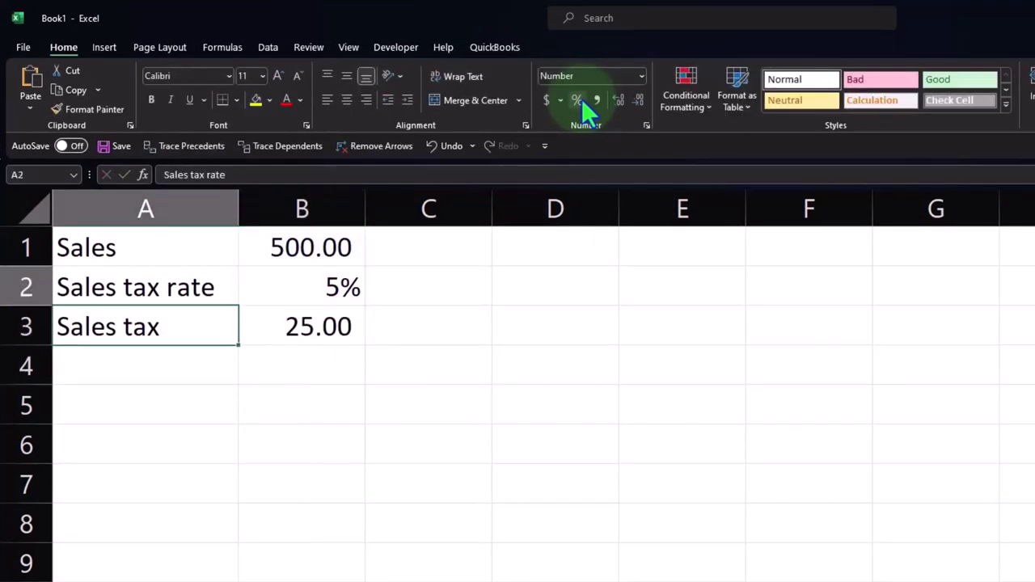
{"action": "key", "text": "Up"}
{"action": "key", "text": "Right"}
Make the text of the entire sheet bold without underlining
{"action": "left_click", "coordinate": [37, 202]}
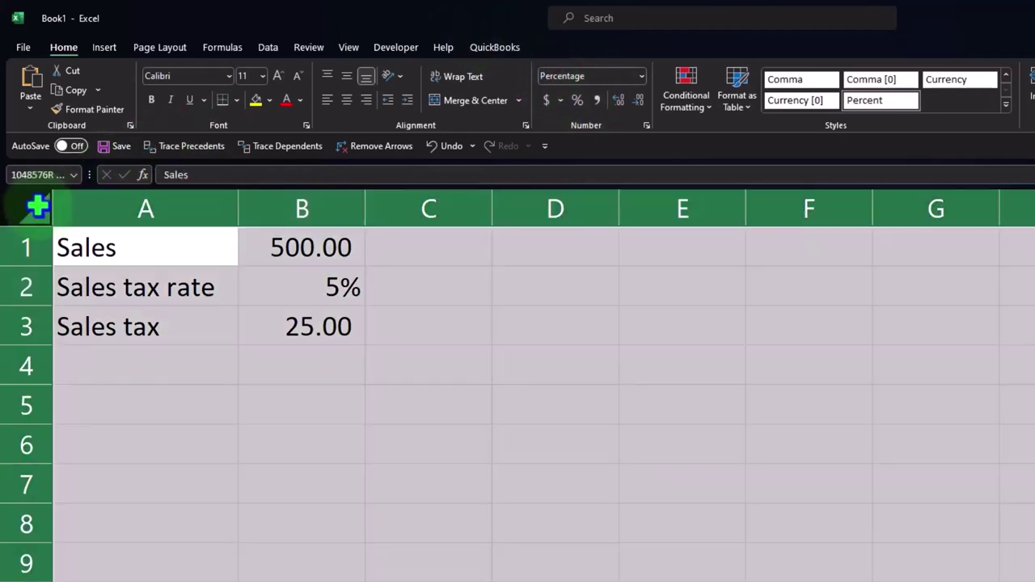
{"action": "left_click", "coordinate": [190, 100]}
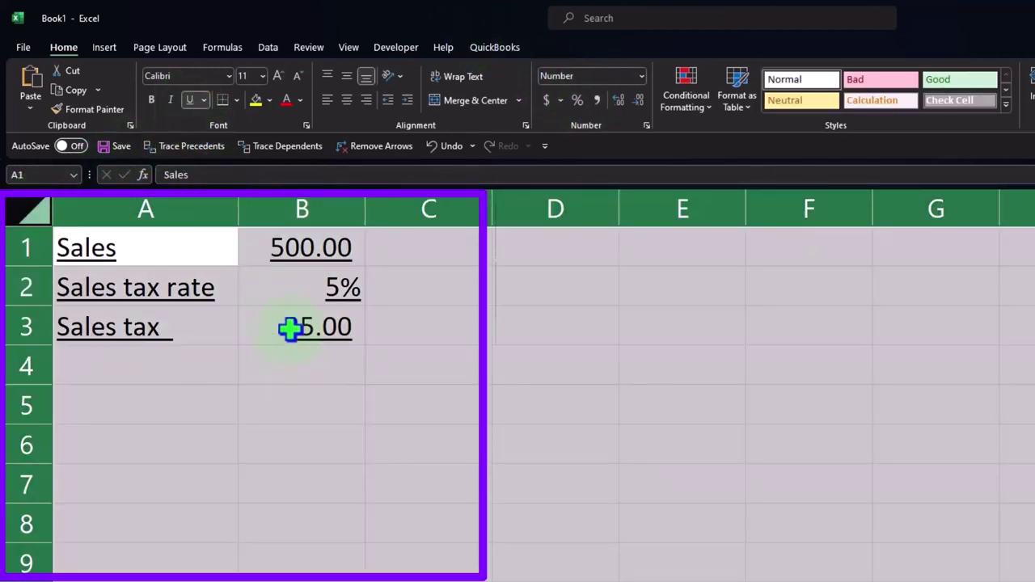
{"action": "left_click", "coordinate": [190, 98]}
{"action": "left_click", "coordinate": [150, 99]}
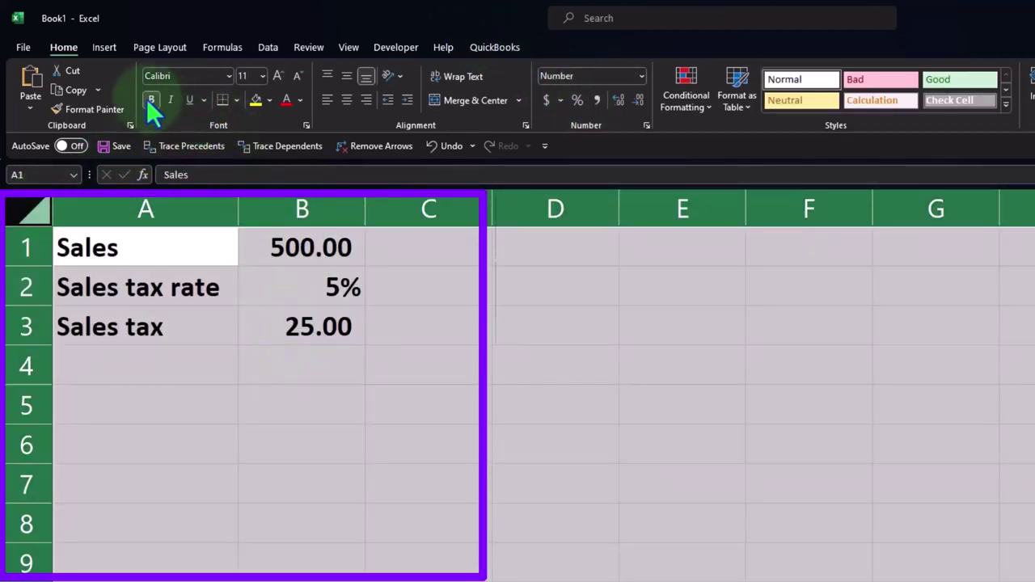
Label A4 as Amount collected and total the sales and sales tax in B4 with =B1+B3
{"action": "left_click", "coordinate": [131, 376]}
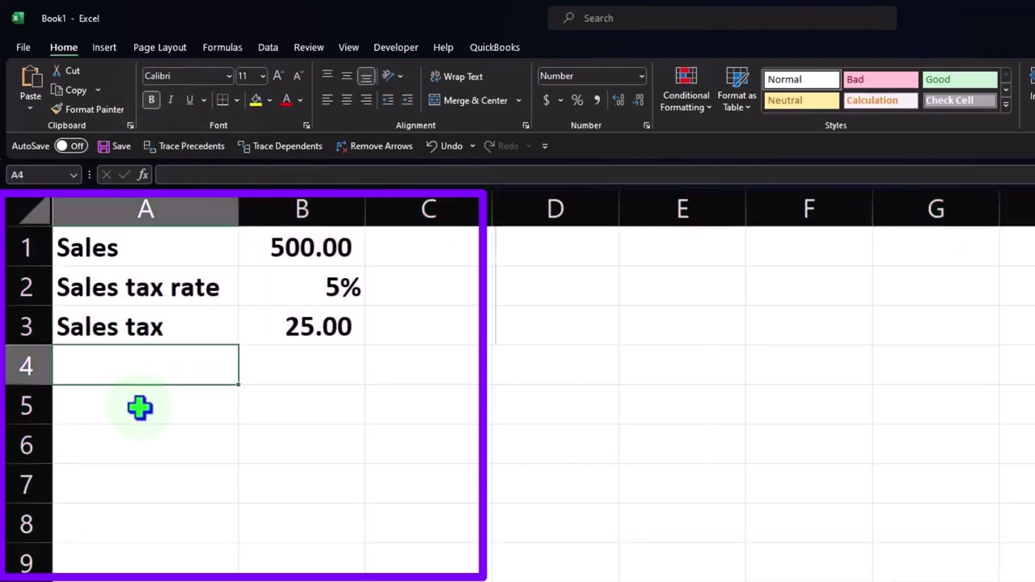
{"action": "type", "text": "Amount coll"}
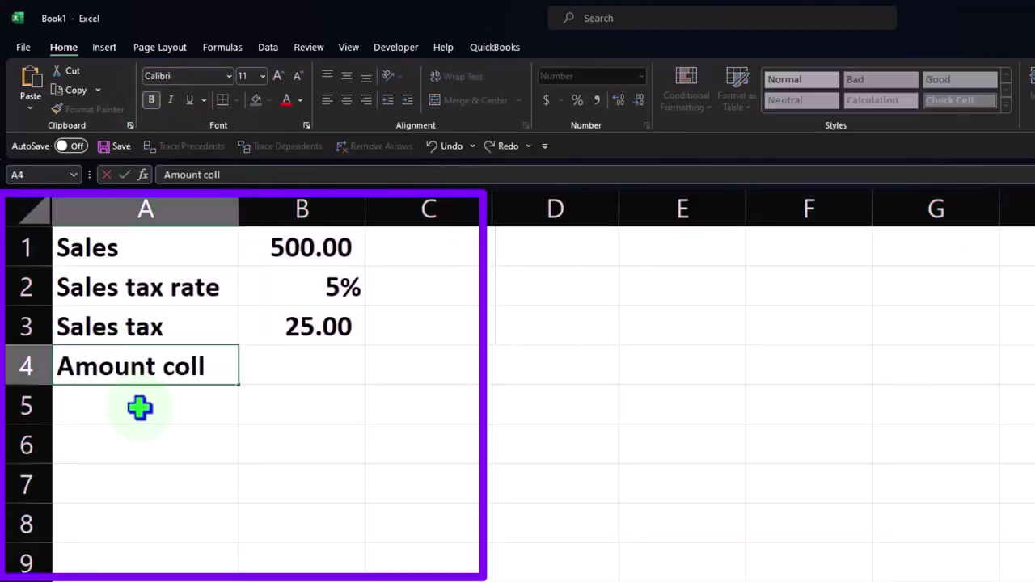
{"action": "type", "text": "ected"}
{"action": "key", "text": "Tab"}
{"action": "type", "text": "="}
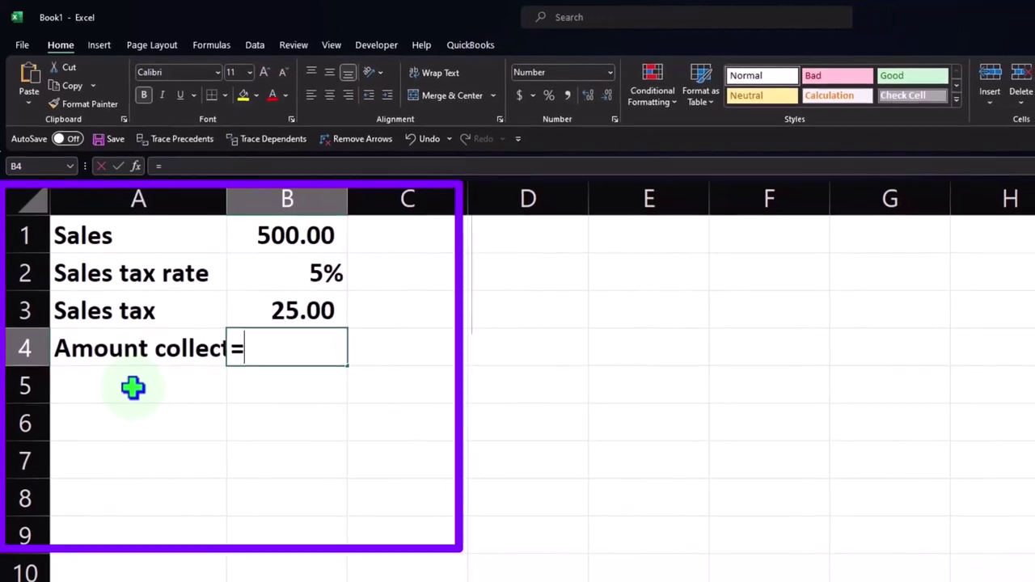
{"action": "key", "text": "Up"}
{"action": "key", "text": "Up"}
{"action": "key", "text": "Up"}
{"action": "type", "text": "+"}
{"action": "key", "text": "Up"}
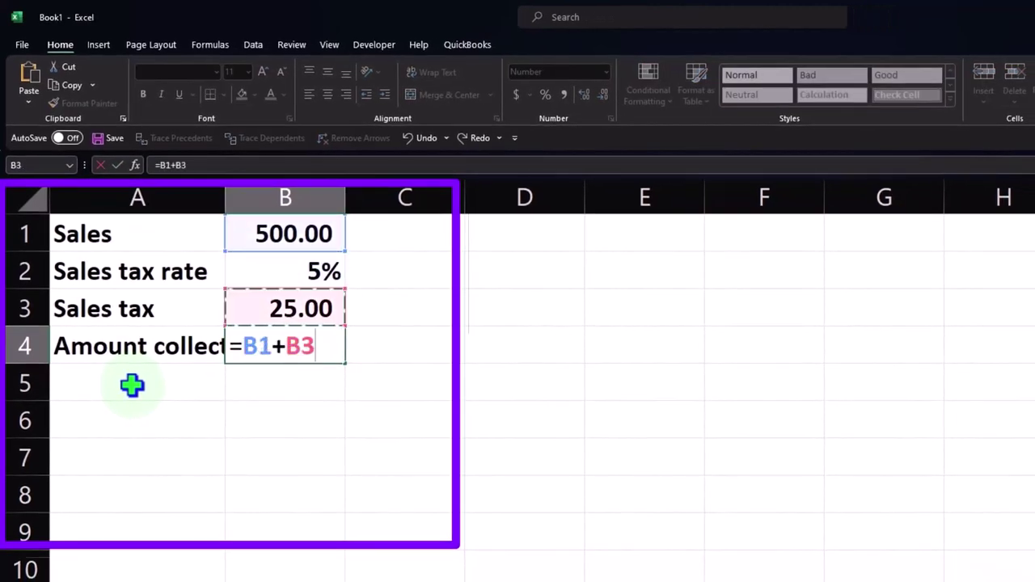
{"action": "key", "text": "Return"}
Underline the sales tax amount in B3 and the tax rate in B2
{"action": "key", "text": "Up"}
{"action": "key", "text": "Up"}
{"action": "key", "text": "Right"}
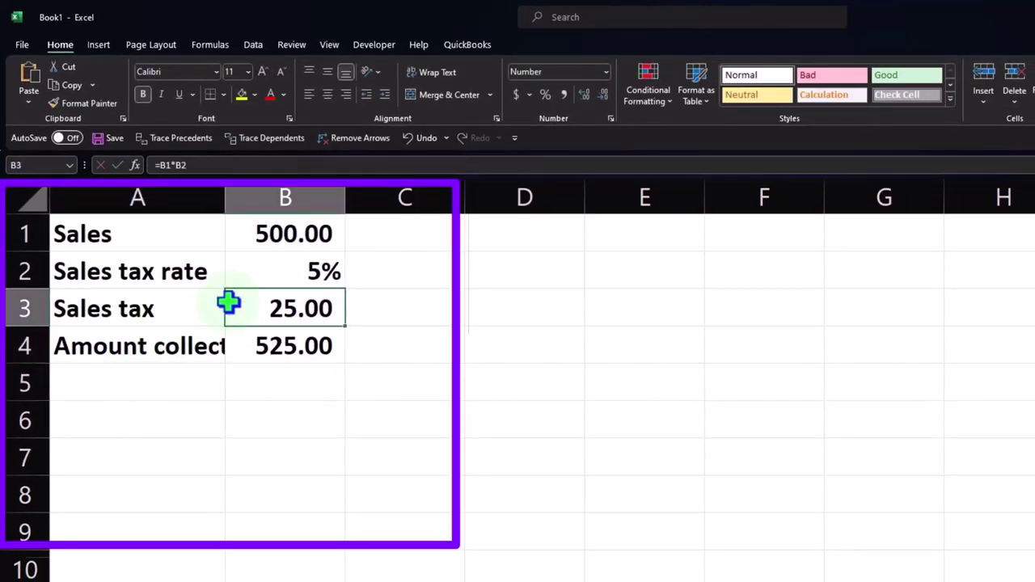
{"action": "left_click", "coordinate": [180, 95]}
{"action": "left_click", "coordinate": [278, 266]}
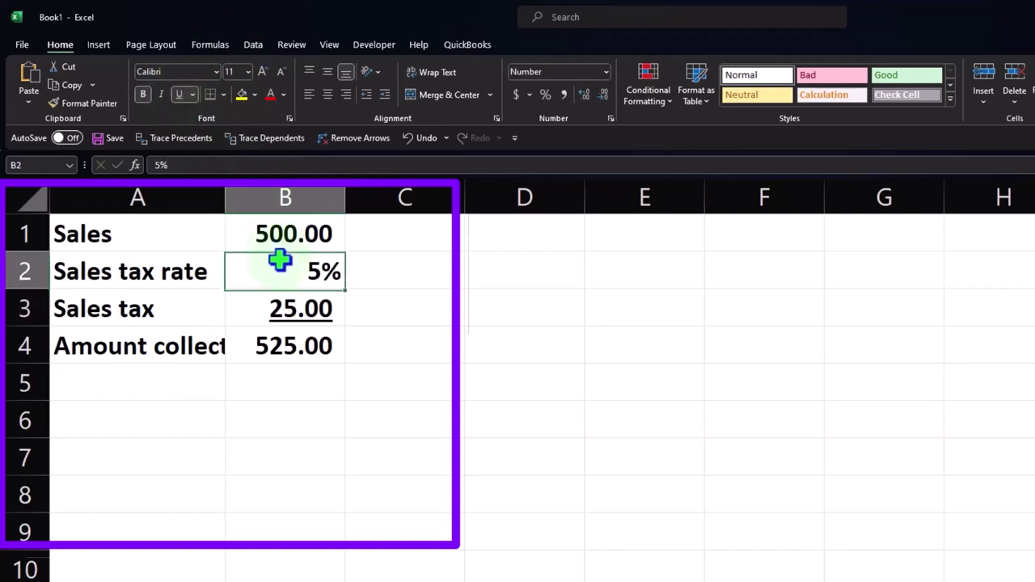
{"action": "left_click", "coordinate": [180, 95]}
Widen column A so that the Amount collected label fits fully
{"action": "left_click", "coordinate": [285, 419]}
{"action": "left_click_drag", "start_coordinate": [225, 196], "coordinate": [259, 195]}
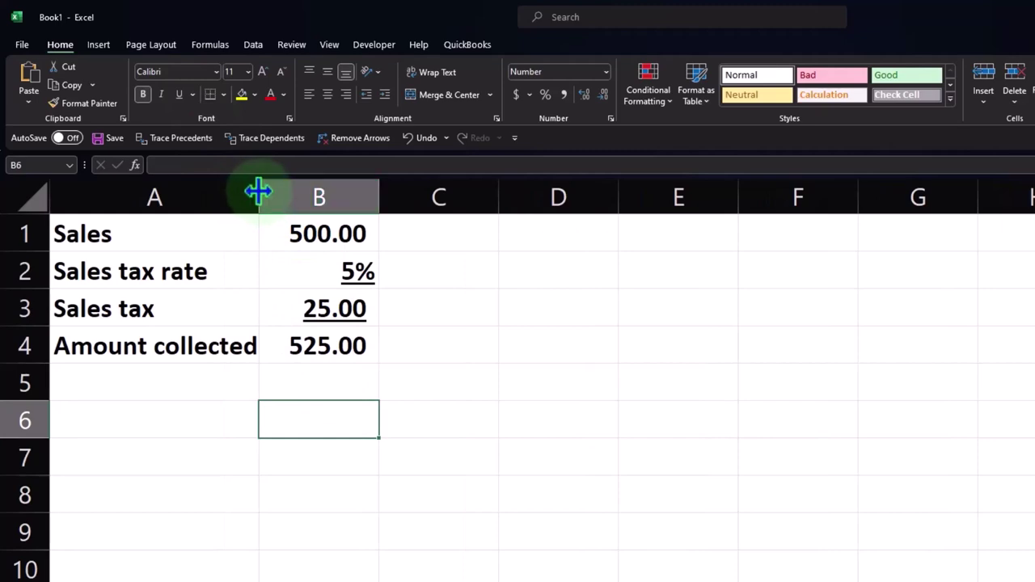
{"action": "left_click_drag", "start_coordinate": [258, 191], "coordinate": [264, 189]}
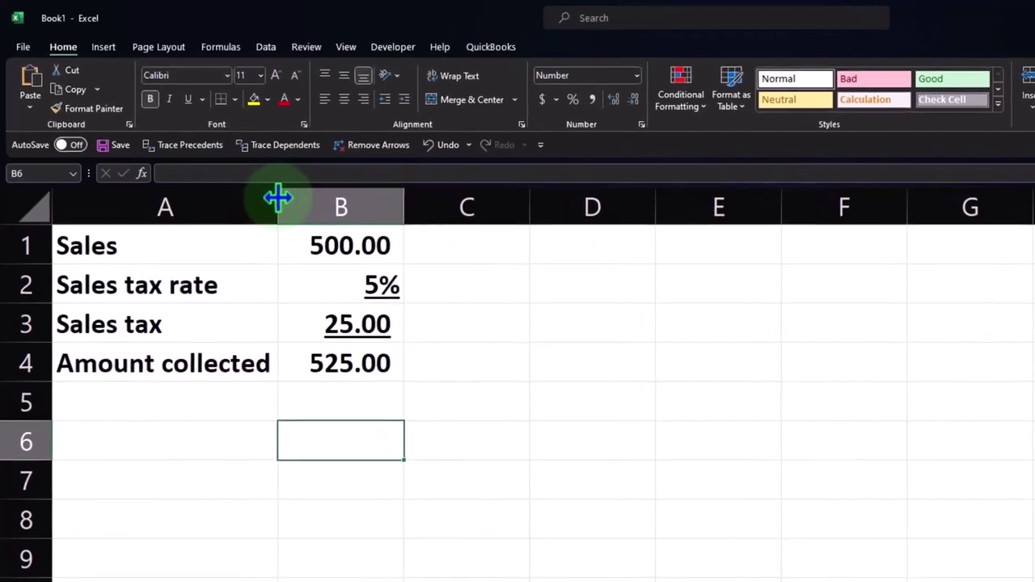
Start a second calculation with Sales in A6 and a reference to the sales amount in B1 in B6
{"action": "key", "text": "Left"}
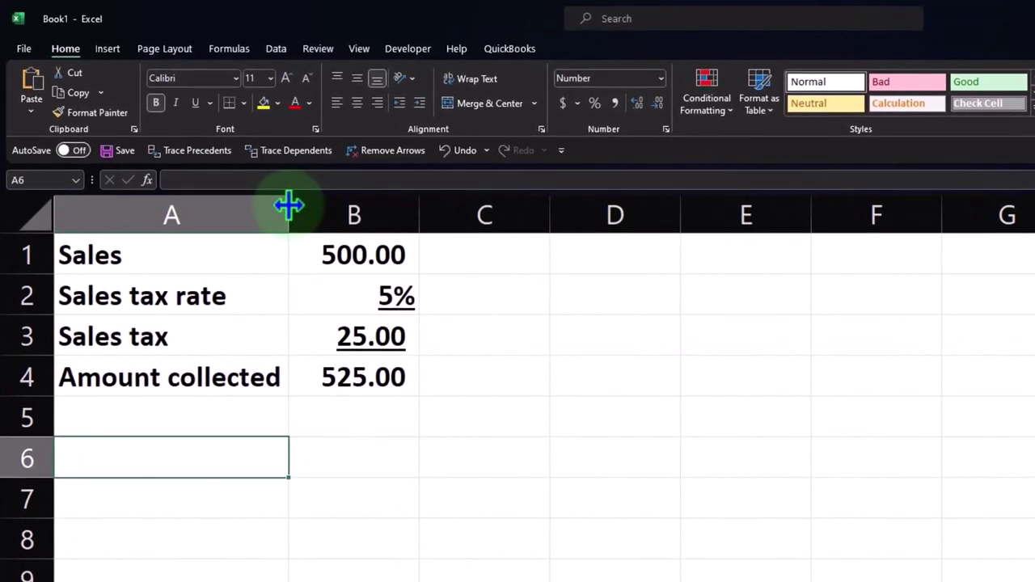
{"action": "type", "text": "Sales"}
{"action": "key", "text": "Right"}
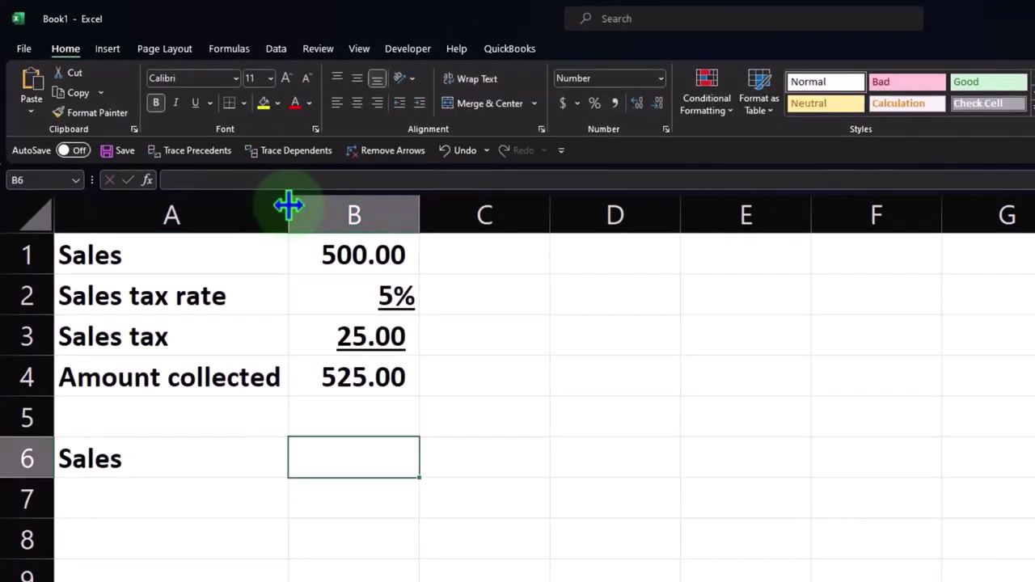
{"action": "type", "text": "+"}
{"action": "key", "text": "Up"}
{"action": "key", "text": "Up"}
{"action": "key", "text": "Up"}
{"action": "key", "text": "Up"}
{"action": "key", "text": "Up"}
{"action": "key", "text": "Return"}
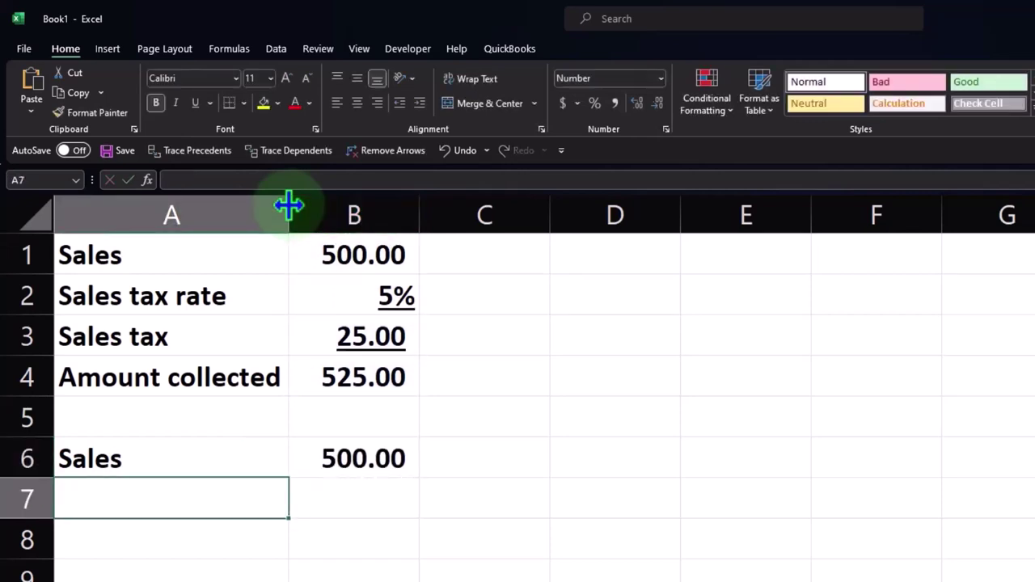
Label A7 as Tax rate + 100%
{"action": "type", "text": "S"}
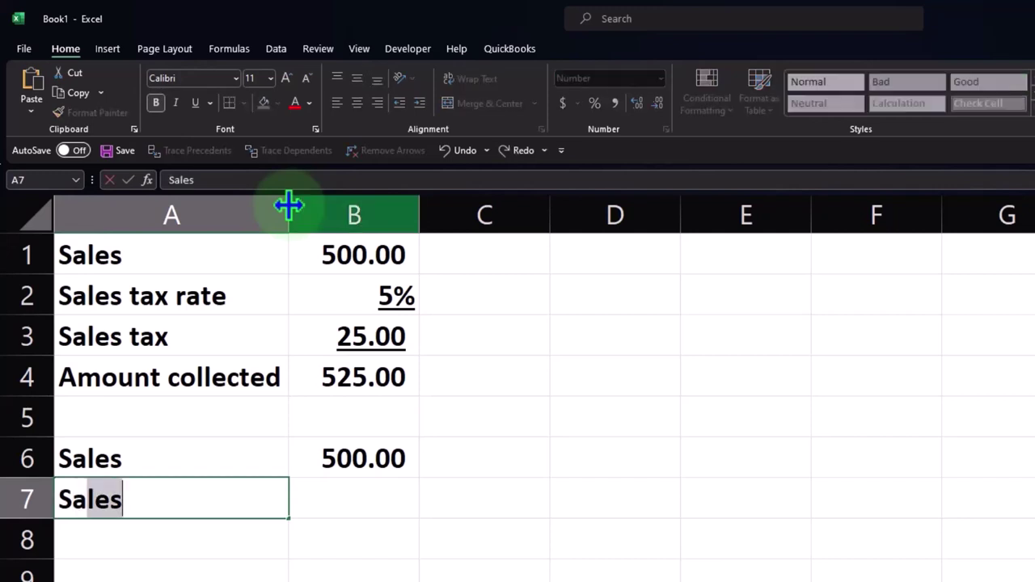
{"action": "type", "text": "a"}
{"action": "key", "text": "BackSpace"}
{"action": "key", "text": "BackSpace"}
{"action": "key", "text": "BackSpace"}
{"action": "type", "text": "Tax"}
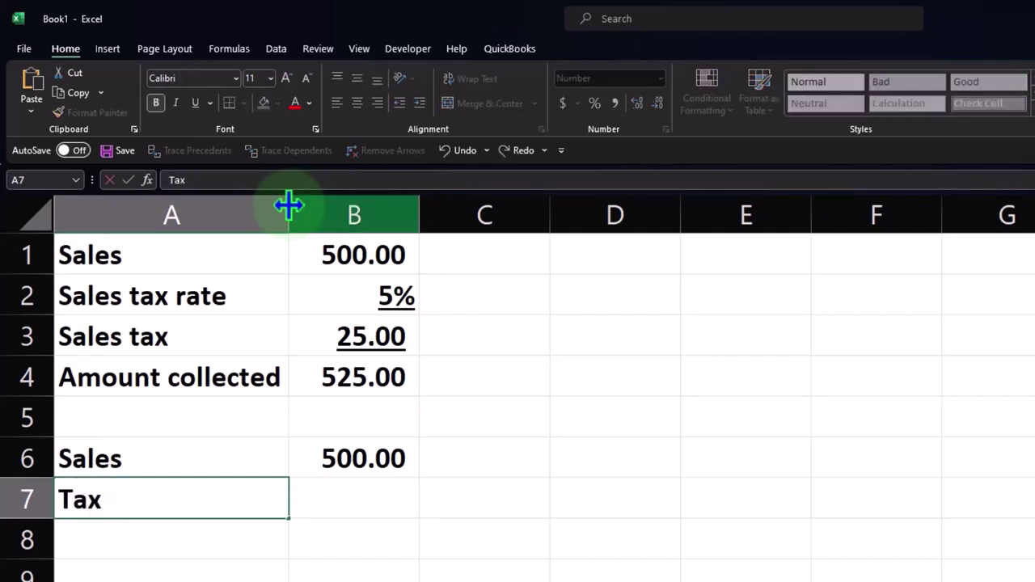
{"action": "type", "text": " rate +"}
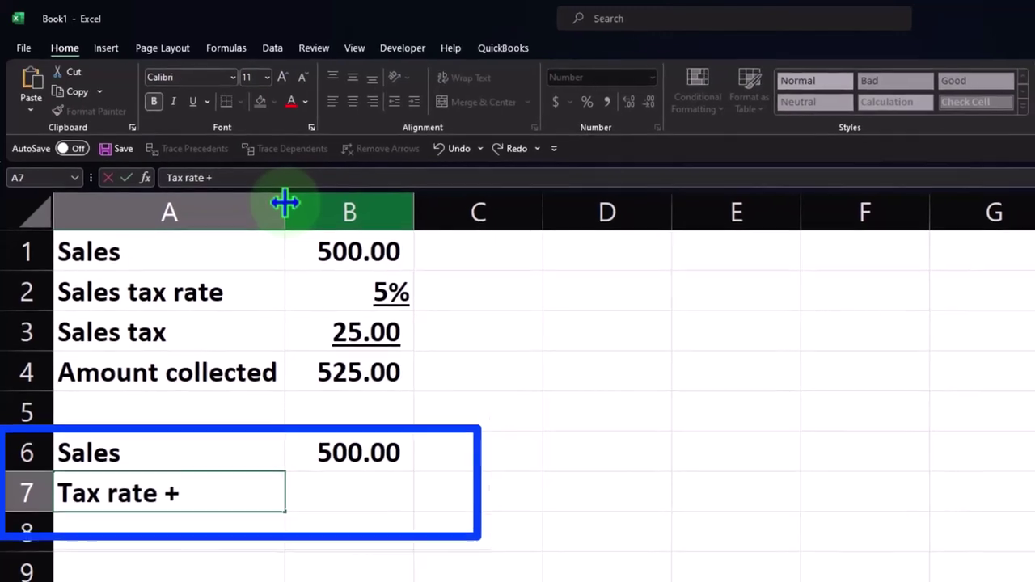
{"action": "type", "text": " 100%"}
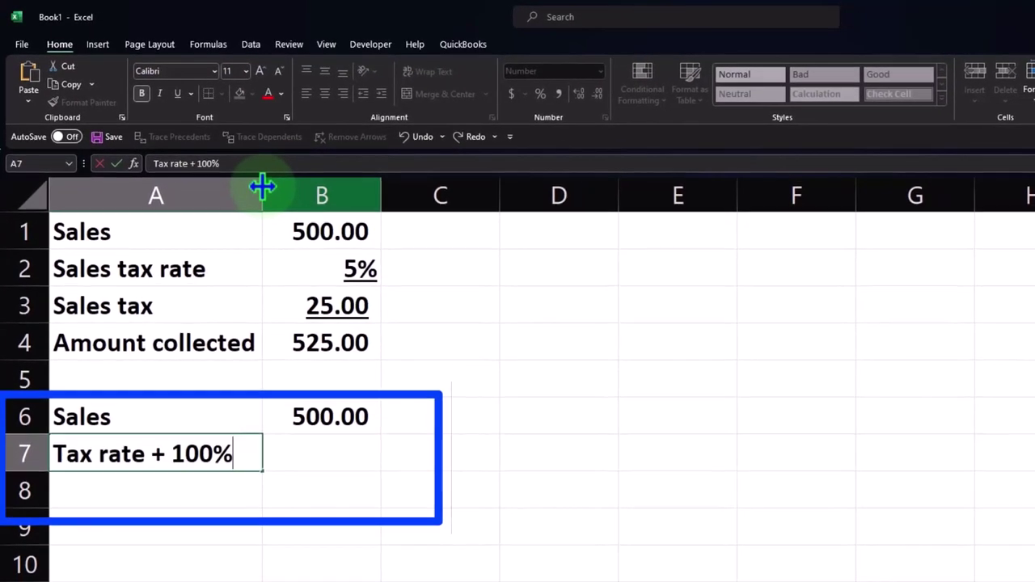
{"action": "key", "text": "Return"}
Enter 1.05 in B7 as the combined rate and format it as an underlined percentage
{"action": "key", "text": "Up"}
{"action": "key", "text": "Right"}
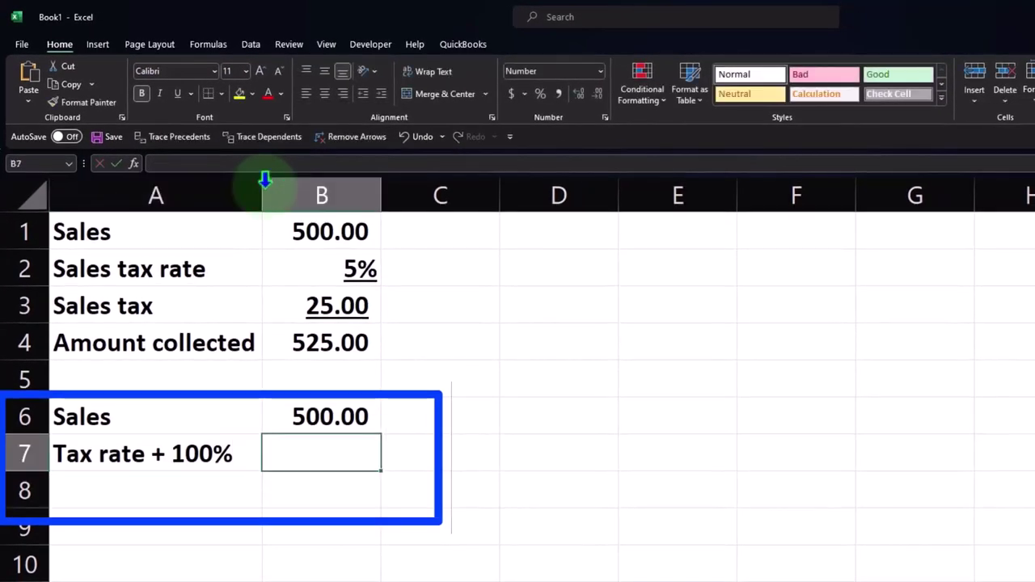
{"action": "type", "text": "1.05"}
{"action": "key", "text": "Return"}
{"action": "key", "text": "Up"}
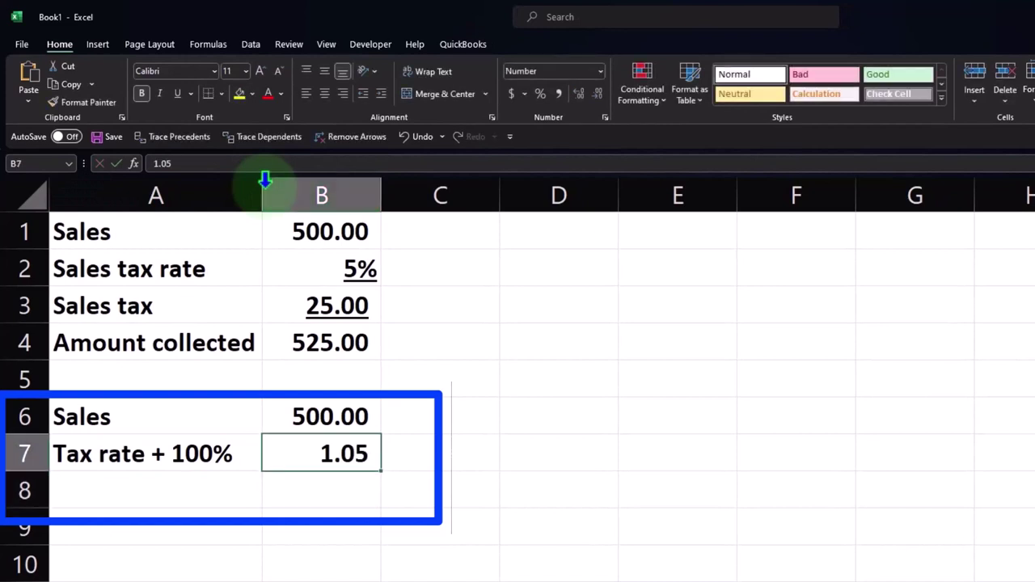
{"action": "left_click", "coordinate": [538, 93]}
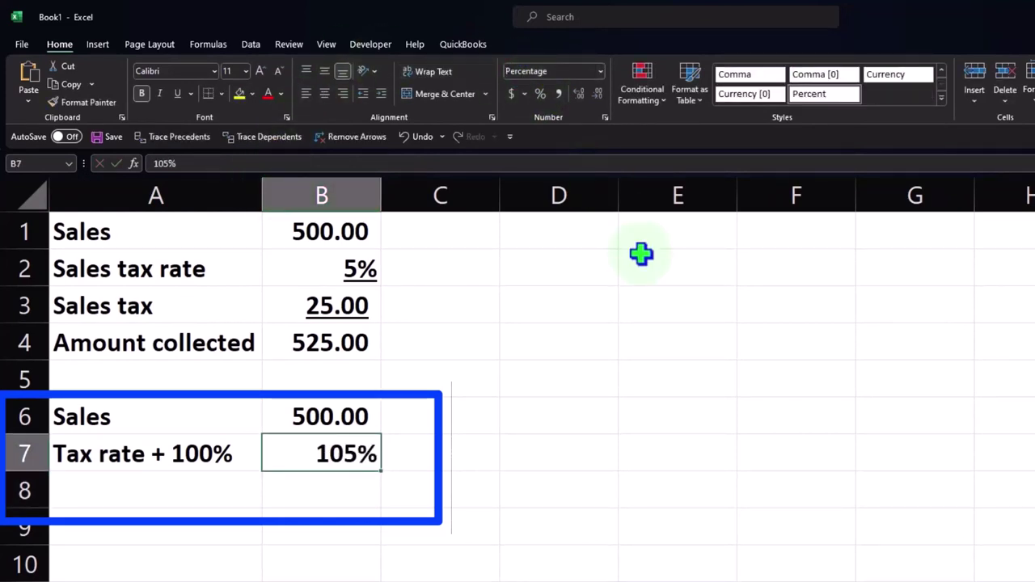
Label A8 as Amount collected
{"action": "key", "text": "Down"}
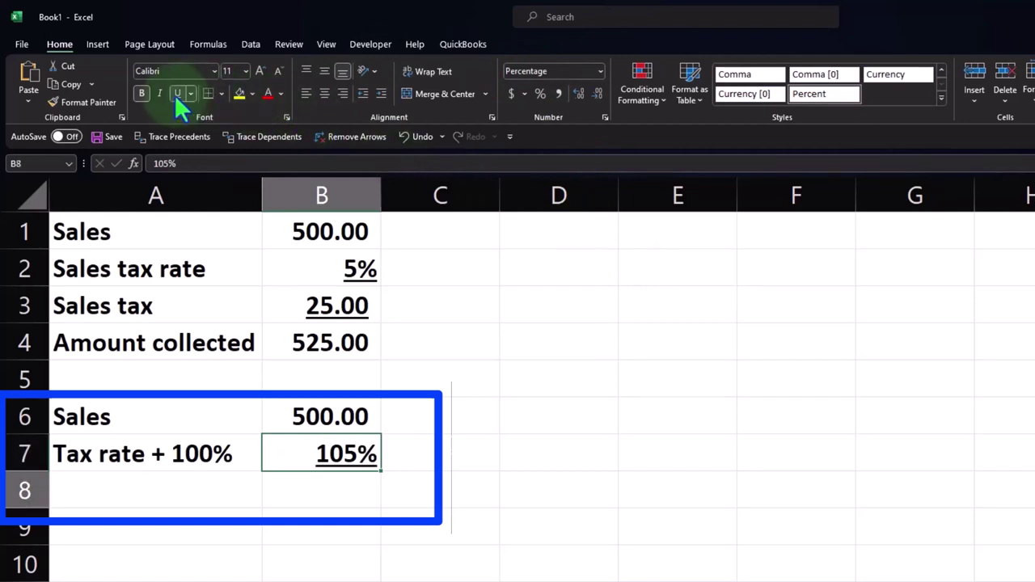
{"action": "key", "text": "Left"}
{"action": "type", "text": "Amou"}
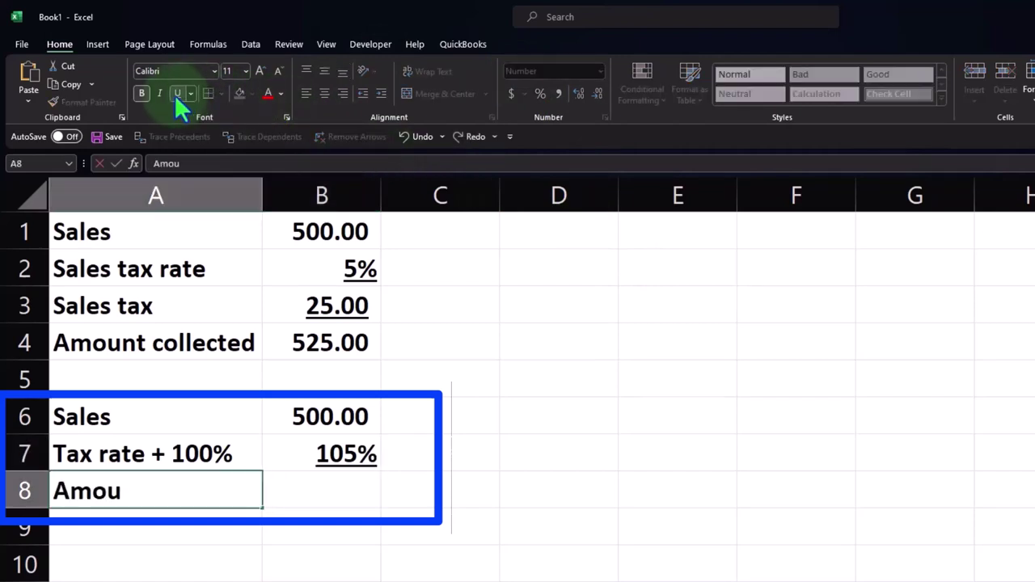
{"action": "type", "text": "nt collecte"}
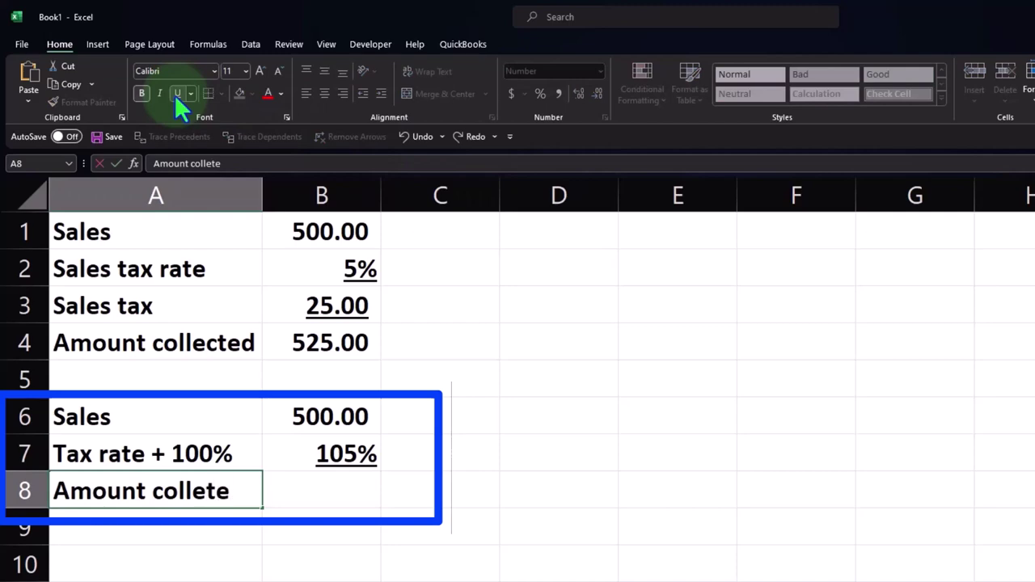
{"action": "key", "text": "BackSpace"}
{"action": "key", "text": "BackSpace"}
{"action": "type", "text": "cted"}
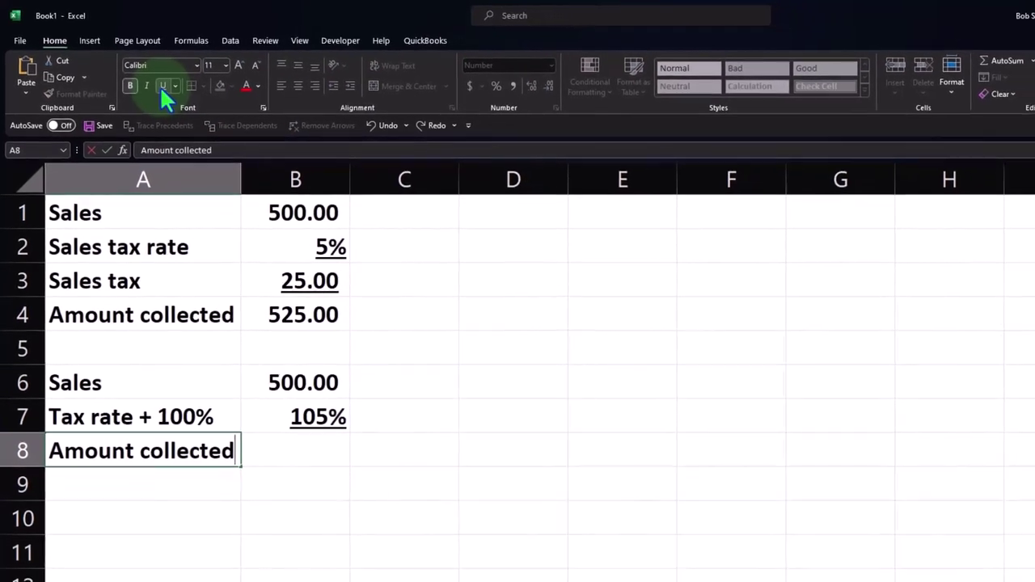
{"action": "key", "text": "Tab"}
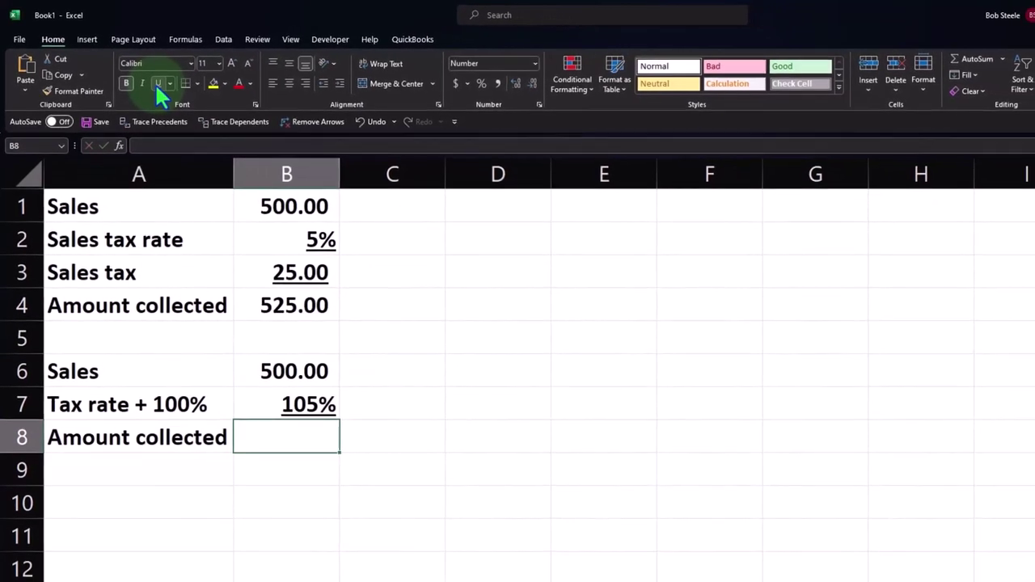
Calculate the amount collected in B8 by multiplying sales by the combined rate with =B6*B7
{"action": "type", "text": "="}
{"action": "key", "text": "Up"}
{"action": "key", "text": "Up"}
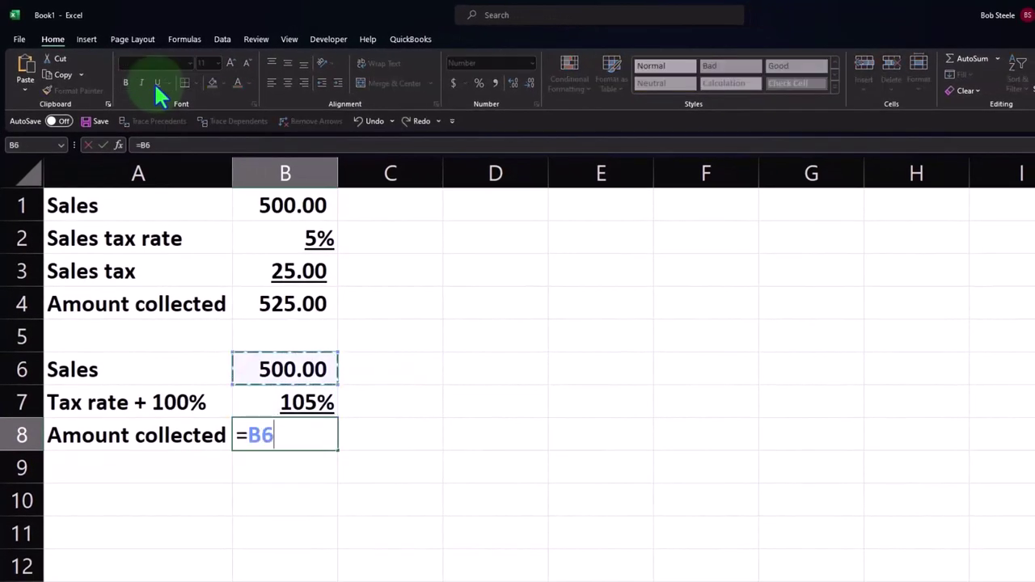
{"action": "type", "text": "+"}
{"action": "key", "text": "Up"}
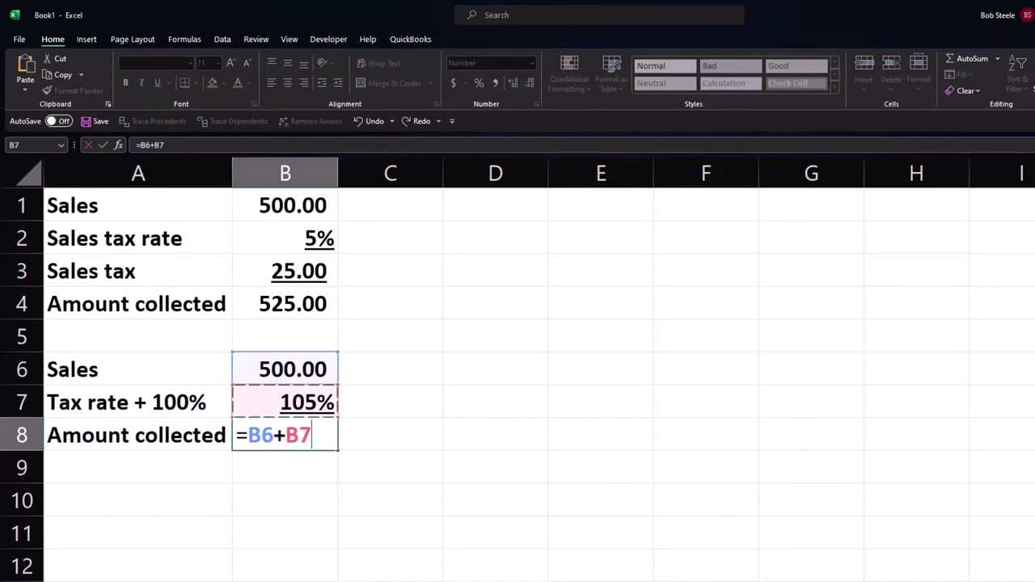
{"action": "key", "text": "BackSpace"}
{"action": "key", "text": "BackSpace"}
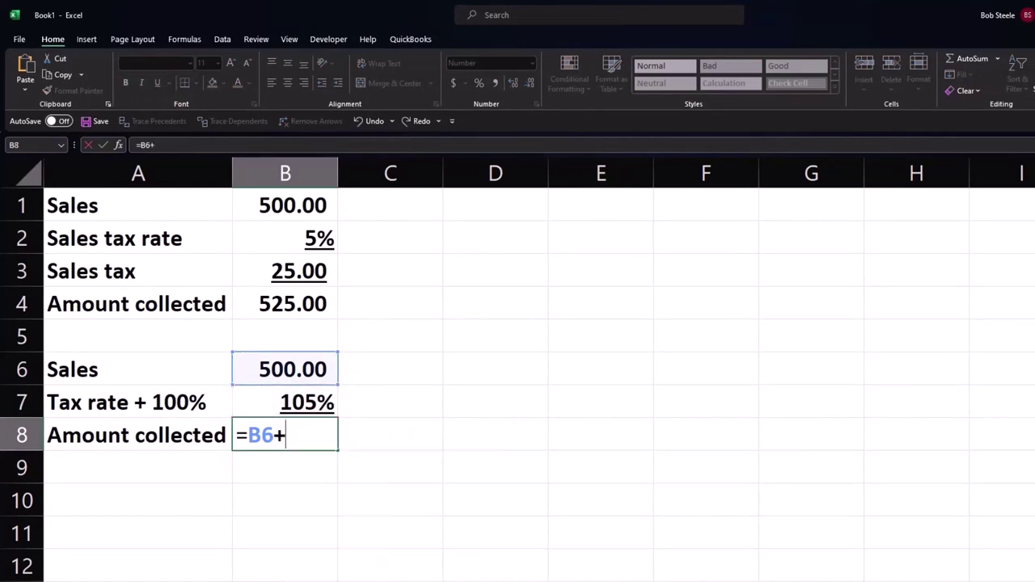
{"action": "type", "text": "*"}
{"action": "key", "text": "Up"}
{"action": "key", "text": "Return"}
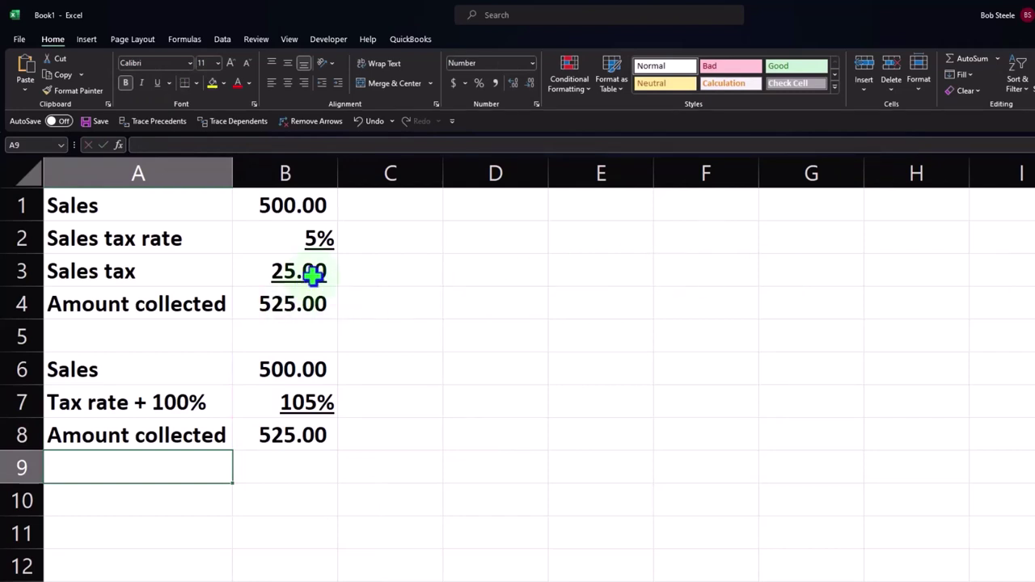
Narrow column C to a thin spacer and check the amount collected formula in B8
{"action": "left_click", "coordinate": [429, 173]}
{"action": "left_click_drag", "start_coordinate": [442, 173], "coordinate": [361, 177]}
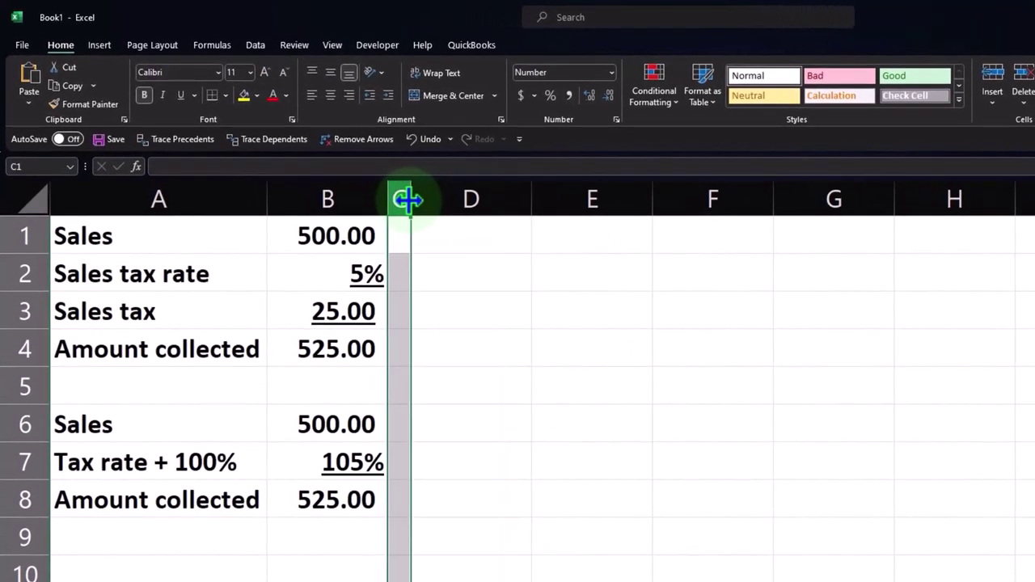
{"action": "left_click", "coordinate": [381, 509]}
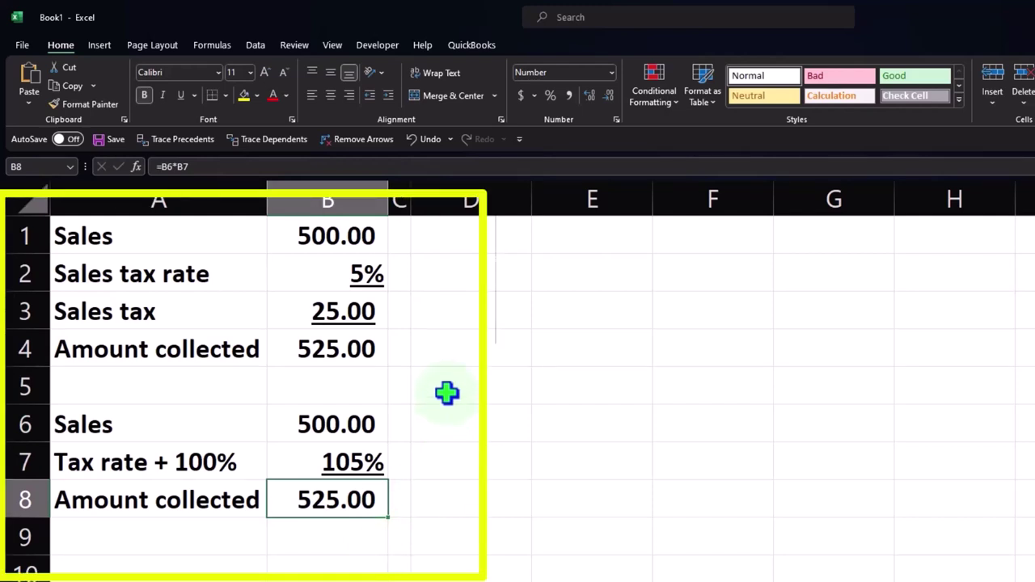
Start a journal entry with Cash in D1 and a reference to the amount collected in B8 in E1
{"action": "left_click", "coordinate": [471, 244]}
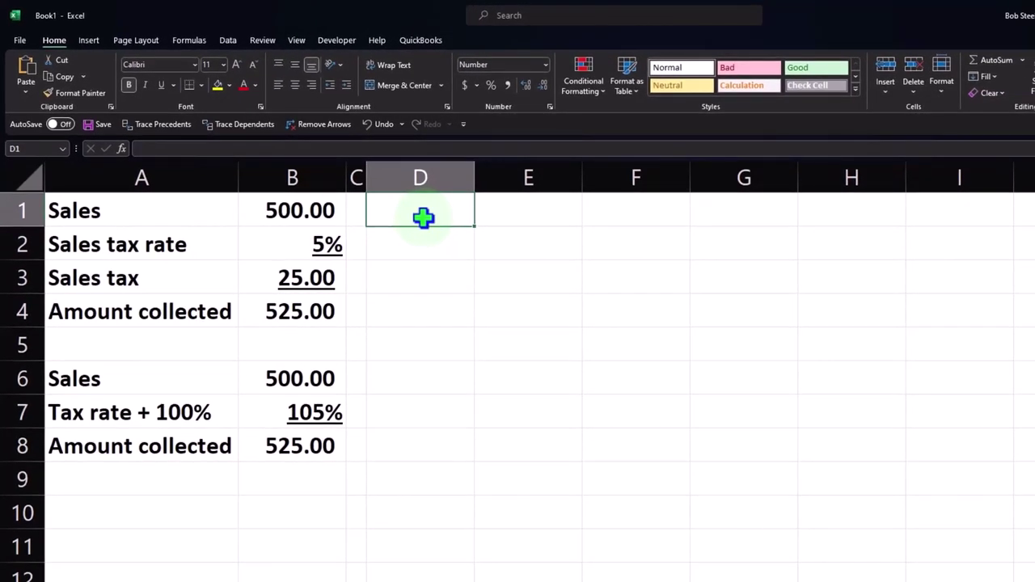
{"action": "type", "text": "Cash"}
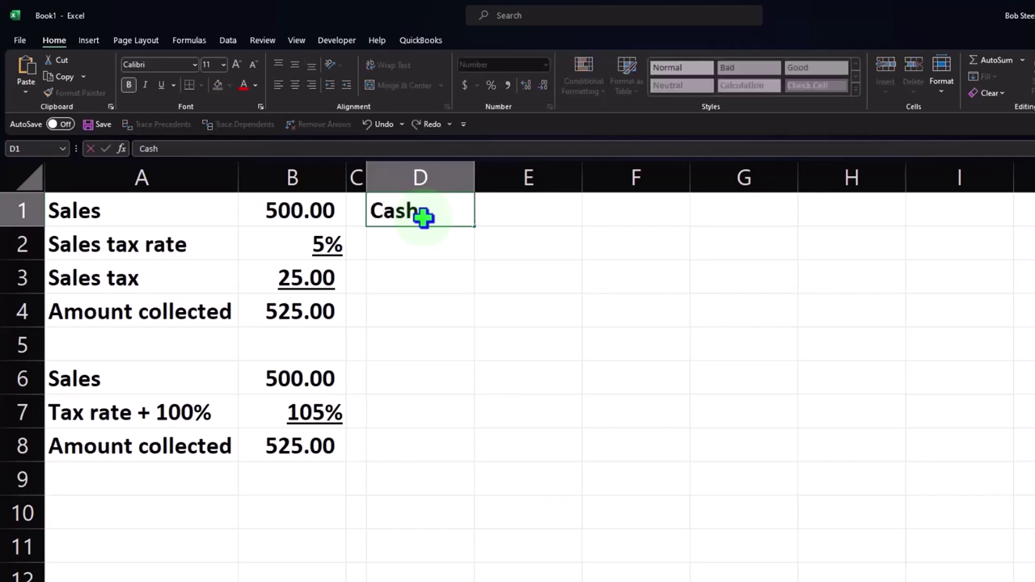
{"action": "key", "text": "Tab"}
{"action": "type", "text": "+"}
{"action": "key", "text": "Down"}
{"action": "key", "text": "Down"}
{"action": "key", "text": "Down"}
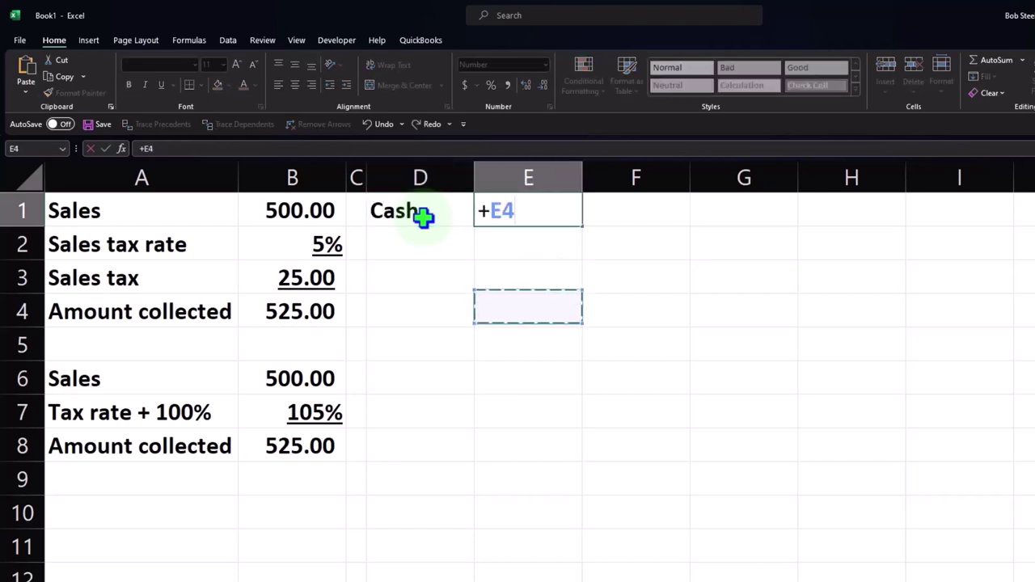
{"action": "key", "text": "Down"}
{"action": "key", "text": "Down"}
{"action": "key", "text": "Left"}
{"action": "key", "text": "Left"}
{"action": "key", "text": "Left"}
{"action": "key", "text": "Down"}
{"action": "key", "text": "Down"}
{"action": "key", "text": "Return"}
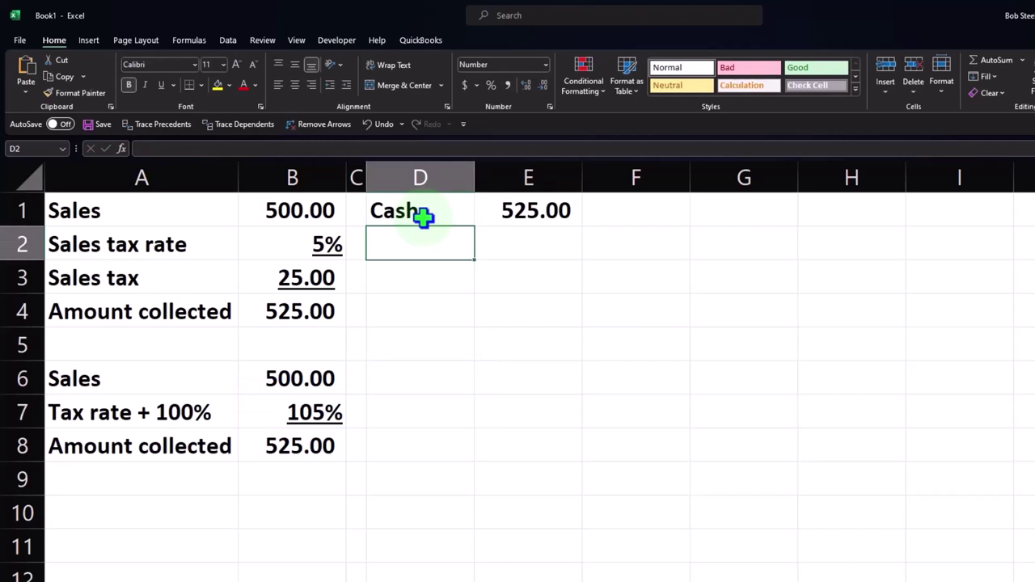
Add the credit line with Sales in D2 and the negative of the cash amount, =-E1, in F2
{"action": "type", "text": "Sales"}
{"action": "key", "text": "Right"}
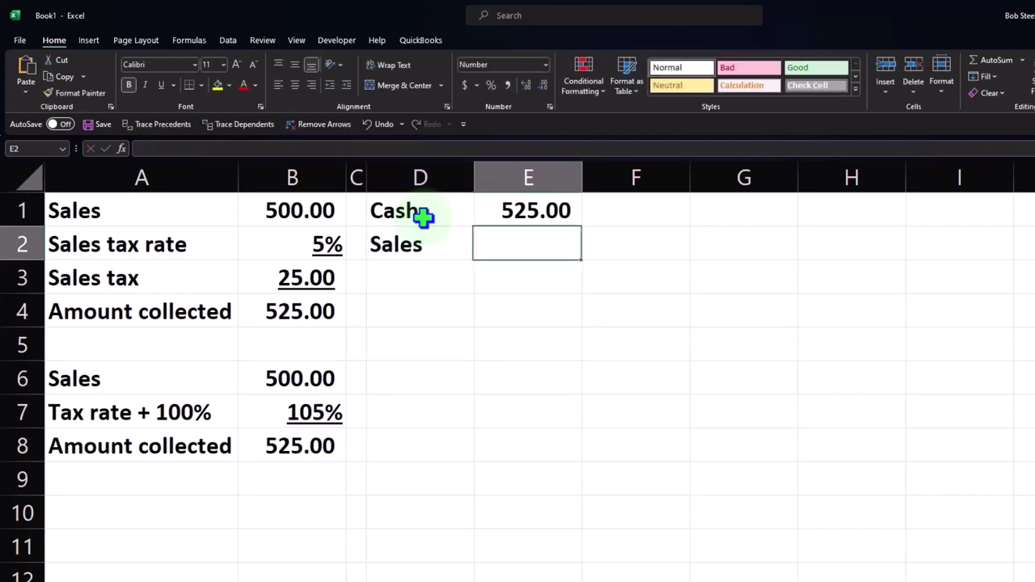
{"action": "key", "text": "Right"}
{"action": "type", "text": "-"}
{"action": "key", "text": "Up"}
{"action": "key", "text": "Left"}
{"action": "key", "text": "Return"}
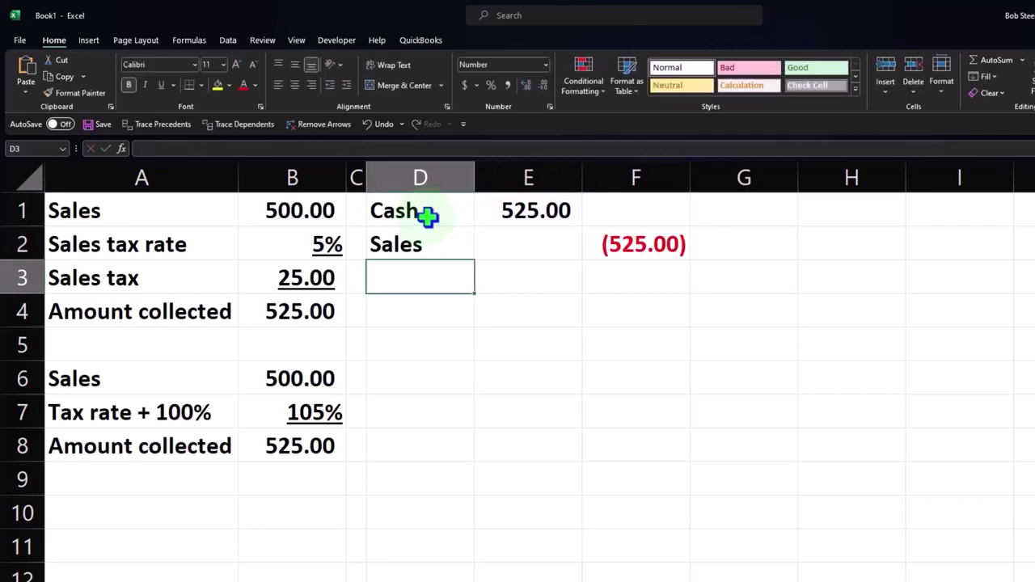
{"action": "left_click", "coordinate": [653, 240]}
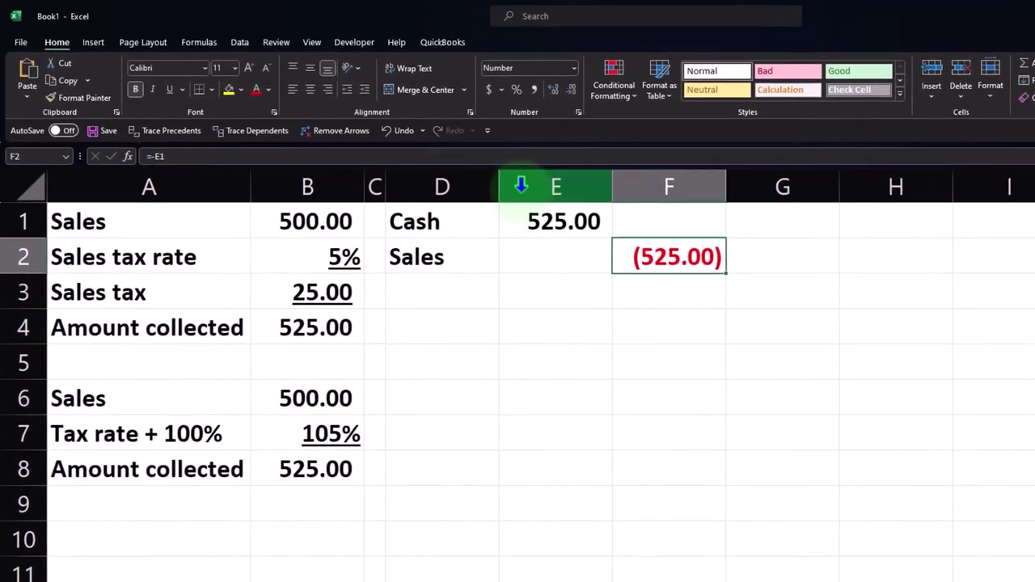
Narrow column D slightly and shrink columns C and G to equally thin spacers
{"action": "mouse_move", "coordinate": [508, 191]}
{"action": "left_mouse_down"}
{"action": "mouse_move", "coordinate": [526, 187]}
{"action": "mouse_move", "coordinate": [489, 195]}
{"action": "left_mouse_up"}
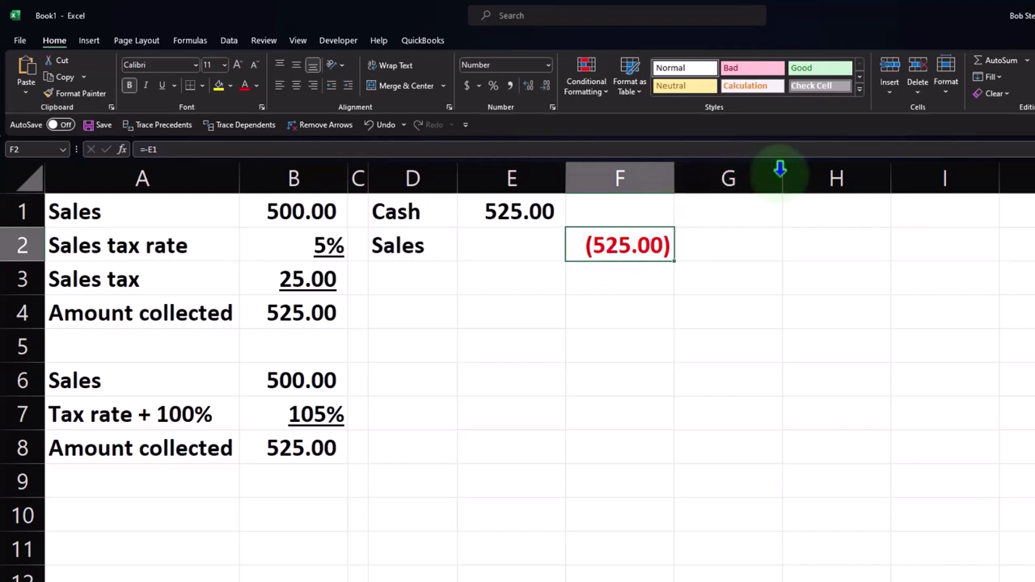
{"action": "left_click_drag", "start_coordinate": [782, 178], "coordinate": [689, 175]}
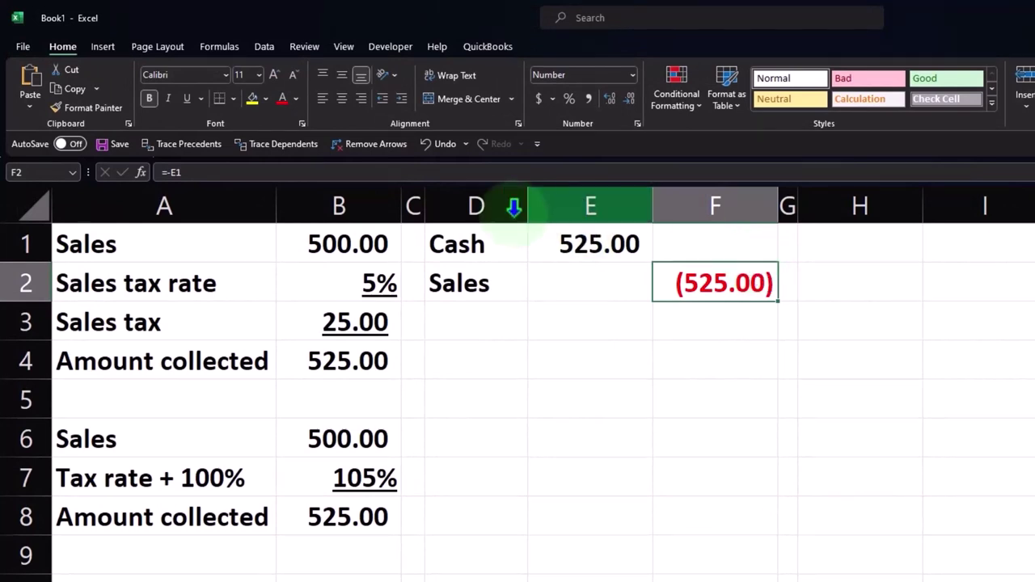
{"action": "left_click", "coordinate": [409, 205]}
{"action": "left_click", "coordinate": [784, 184], "text": "ctrl"}
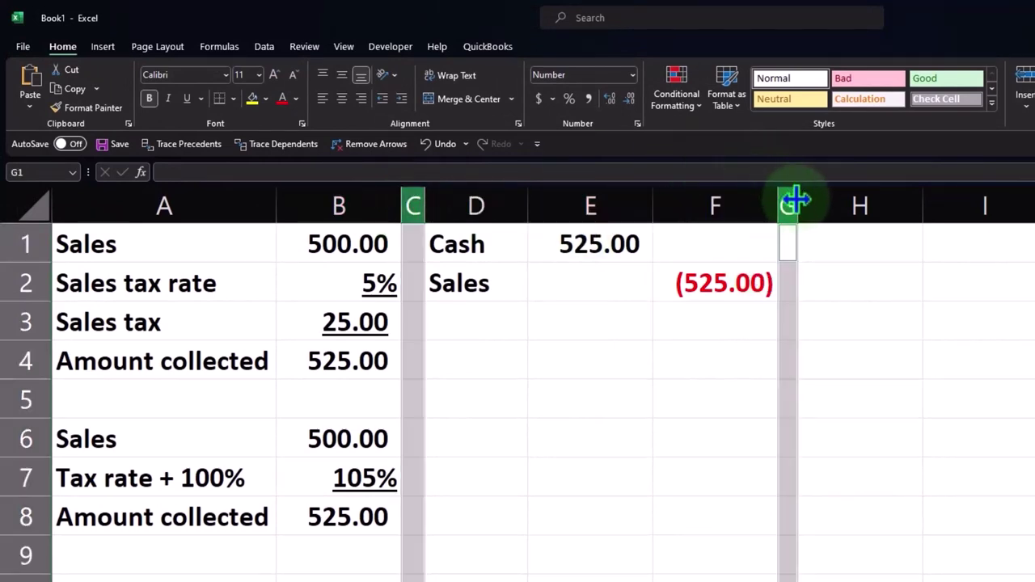
{"action": "left_click_drag", "start_coordinate": [797, 201], "coordinate": [778, 200]}
Label H1 as Sales and reference the amount collected in B8 in I1
{"action": "left_click", "coordinate": [847, 249]}
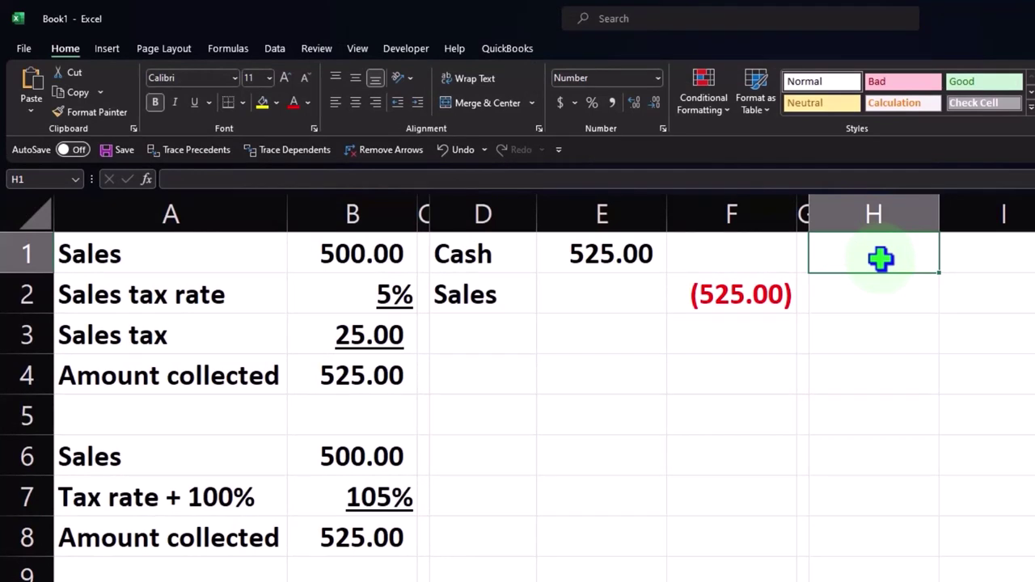
{"action": "type", "text": "Sale"}
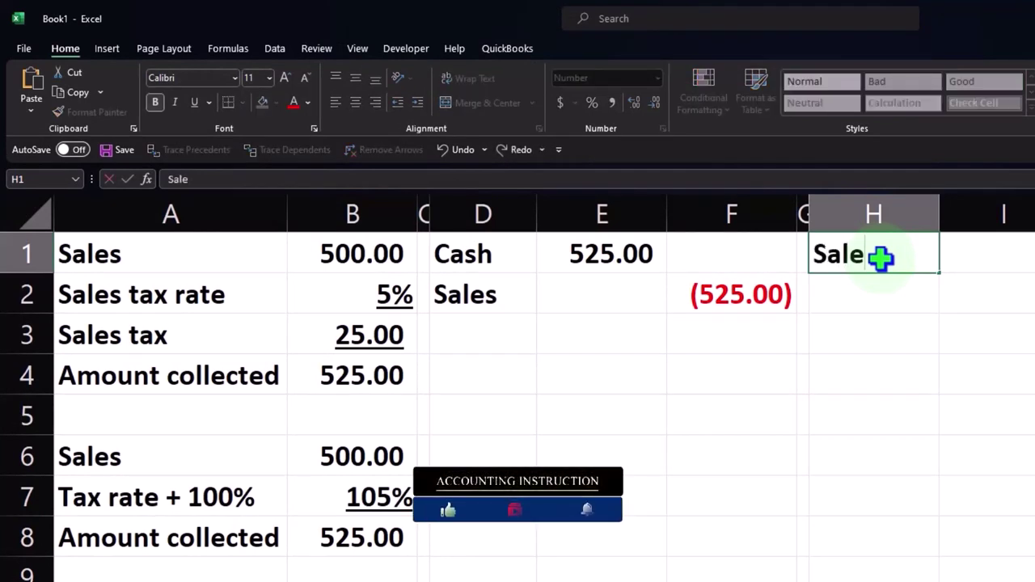
{"action": "key", "text": "Tab"}
{"action": "type", "text": "+"}
{"action": "key", "text": "Left"}
{"action": "key", "text": "Left"}
{"action": "key", "text": "Left"}
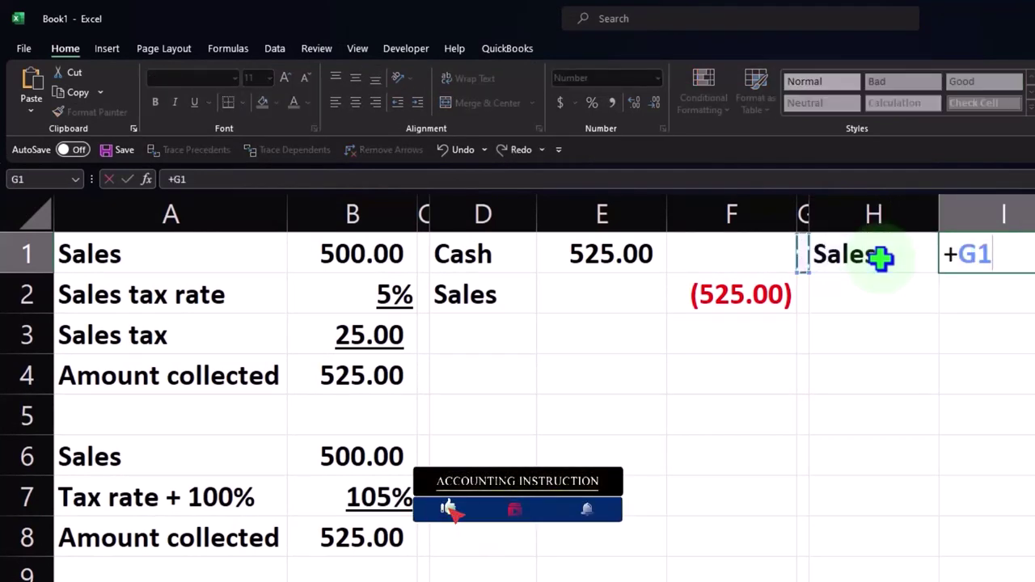
{"action": "key", "text": "Down"}
{"action": "key", "text": "Down"}
{"action": "key", "text": "Left"}
{"action": "key", "text": "Down"}
{"action": "key", "text": "Down"}
{"action": "key", "text": "Down"}
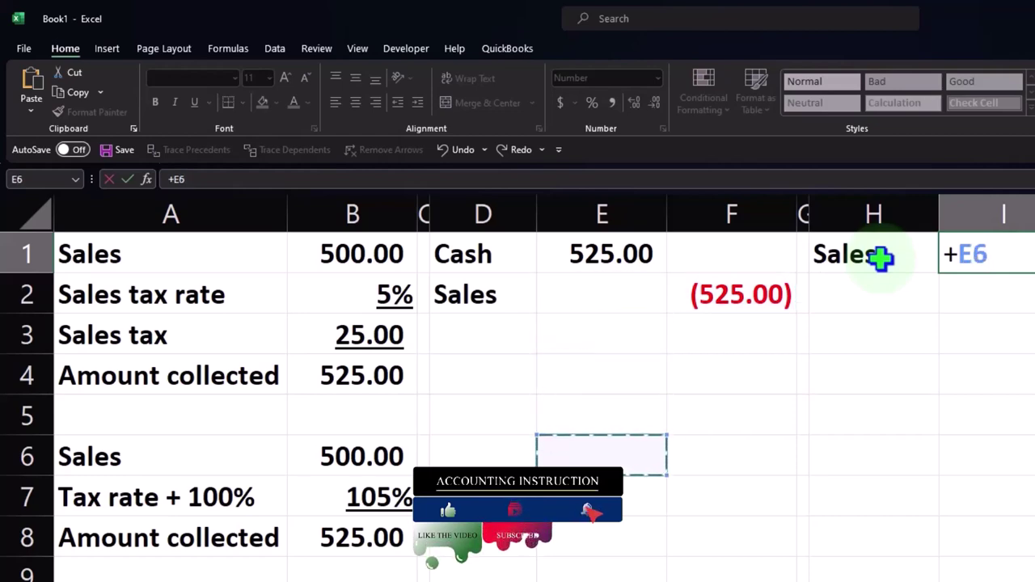
{"action": "key", "text": "Down"}
{"action": "key", "text": "Down"}
{"action": "key", "text": "Left"}
{"action": "key", "text": "Left"}
{"action": "key", "text": "Left"}
{"action": "key", "text": "Return"}
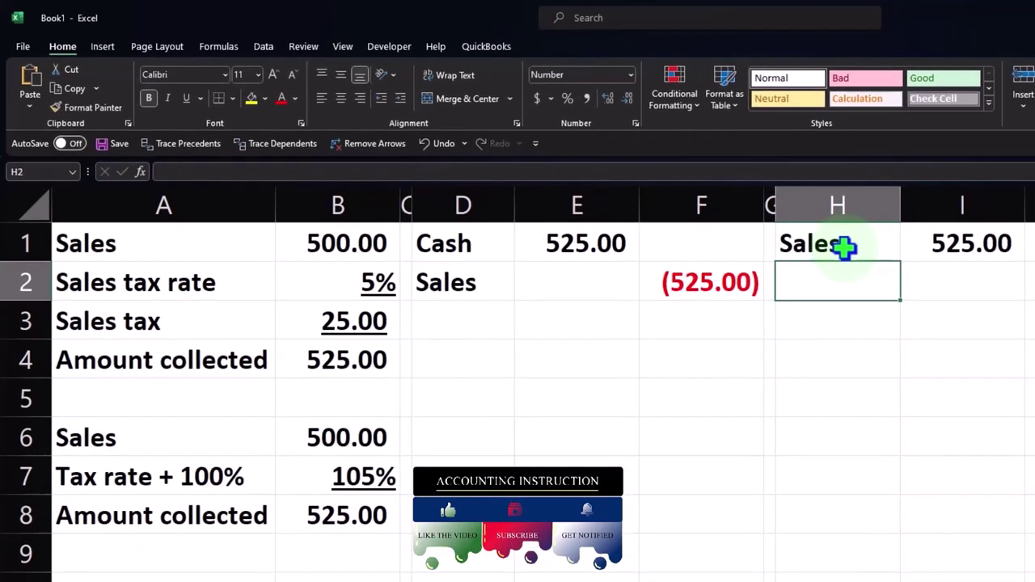
Label H2 as Rate and enter .05 in I2, formatted as a percentage
{"action": "type", "text": "Rate"}
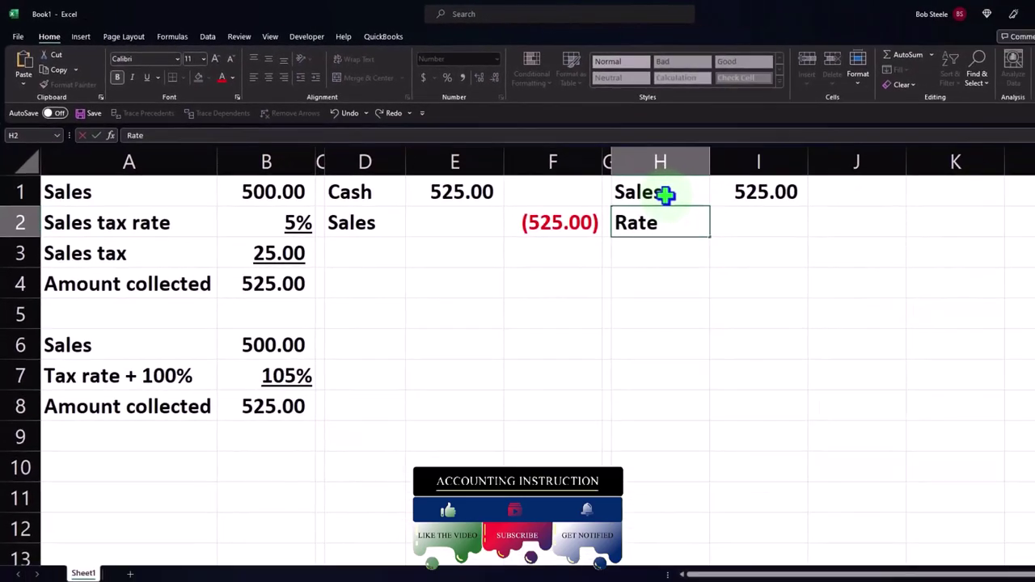
{"action": "key", "text": "Tab"}
{"action": "type", "text": ".05"}
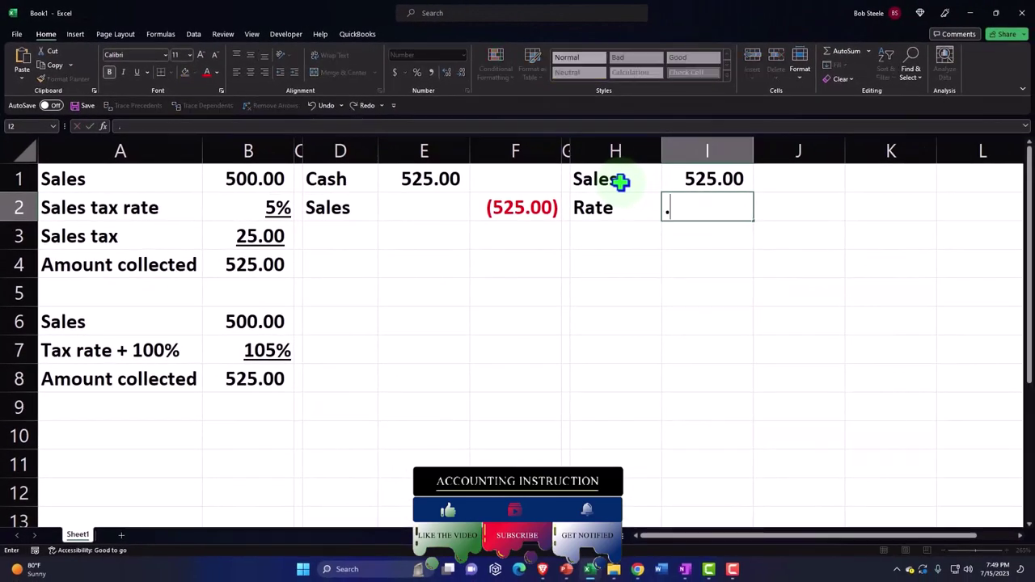
{"action": "key", "text": "Return"}
{"action": "key", "text": "Up"}
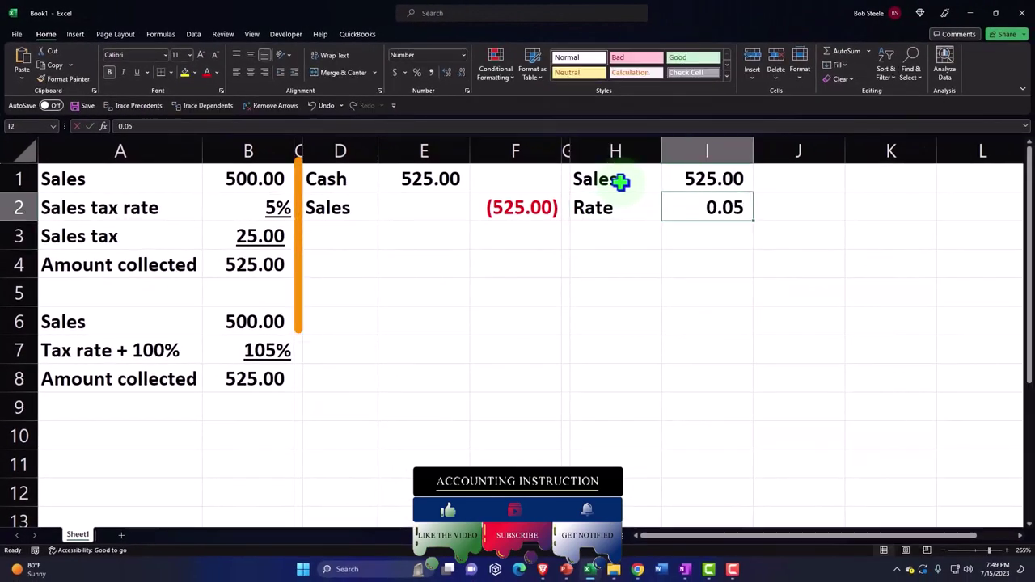
{"action": "left_click", "coordinate": [416, 72]}
Calculate the tax on the full amount in I3 by multiplying I1 by I2
{"action": "key", "text": "Down"}
{"action": "type", "text": "+"}
{"action": "key", "text": "Up"}
{"action": "key", "text": "Up"}
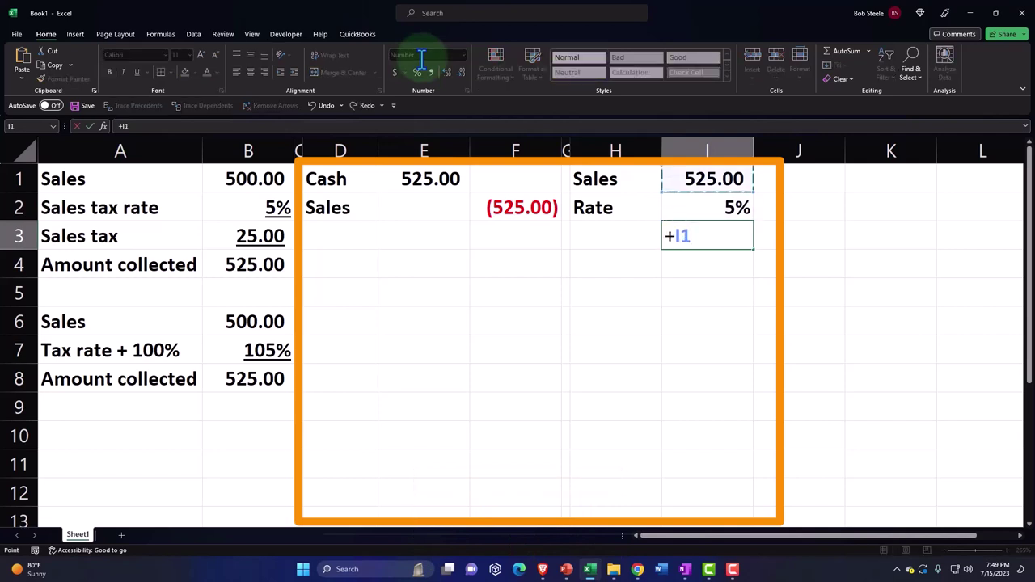
{"action": "type", "text": "*"}
{"action": "key", "text": "Up"}
{"action": "key", "text": "Return"}
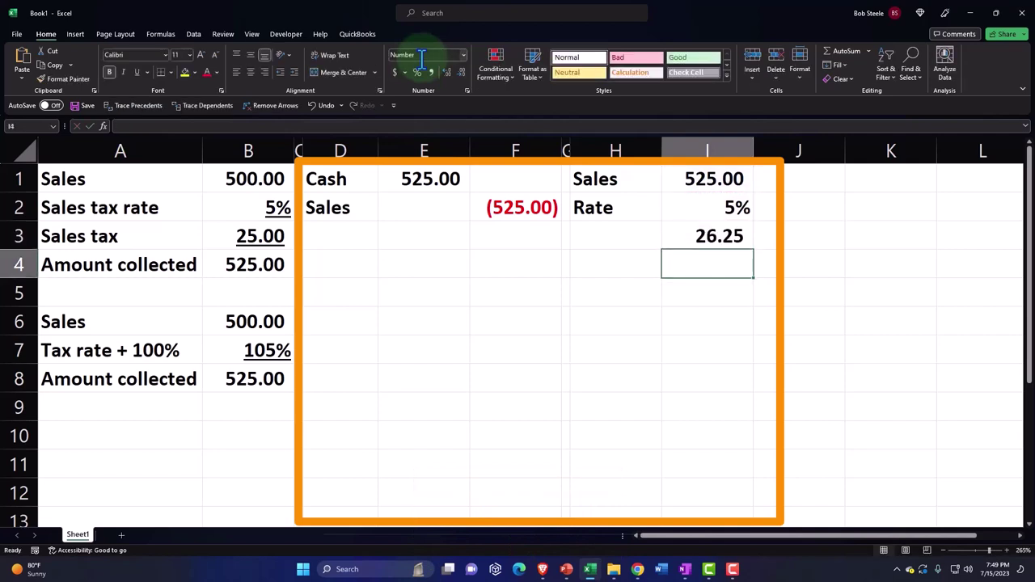
{"action": "key", "text": "Up"}
{"action": "key", "text": "Left"}
{"action": "left_click", "coordinate": [730, 243]}
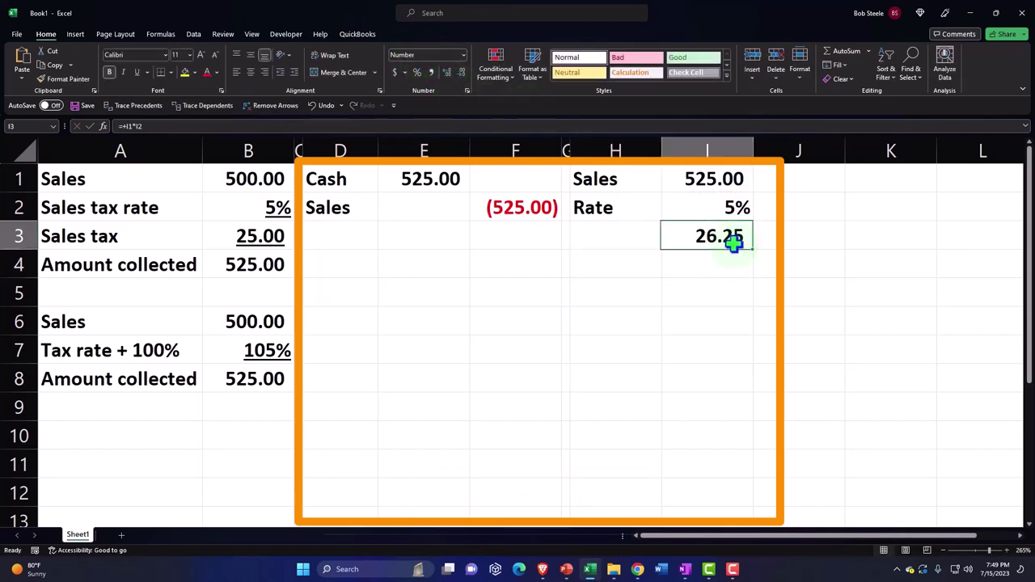
{"action": "key", "text": "Left"}
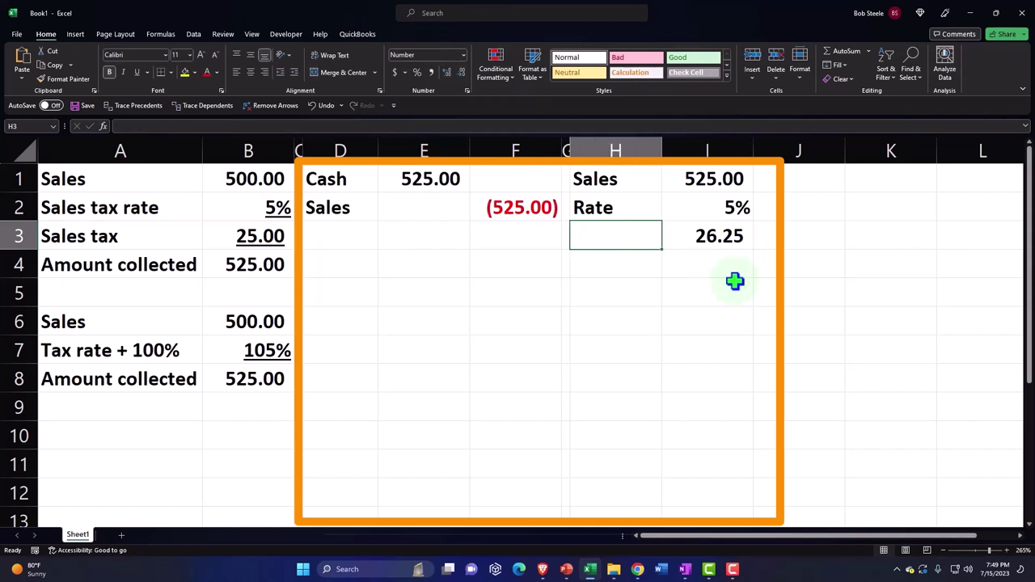
Underline the rate in I2 and fill the calculated tax in I3 with yellow
{"action": "left_click", "coordinate": [711, 208]}
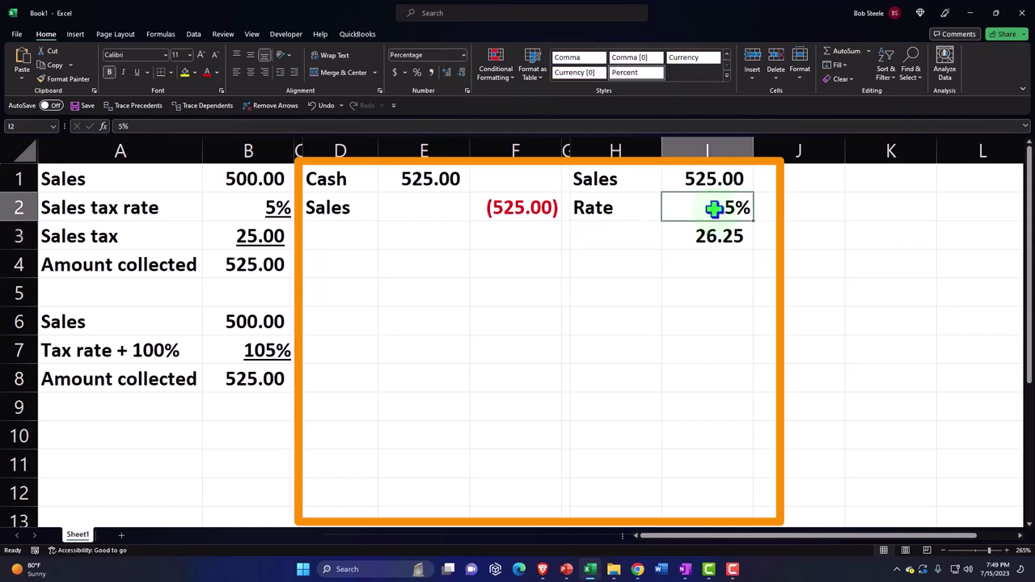
{"action": "left_click", "coordinate": [137, 71]}
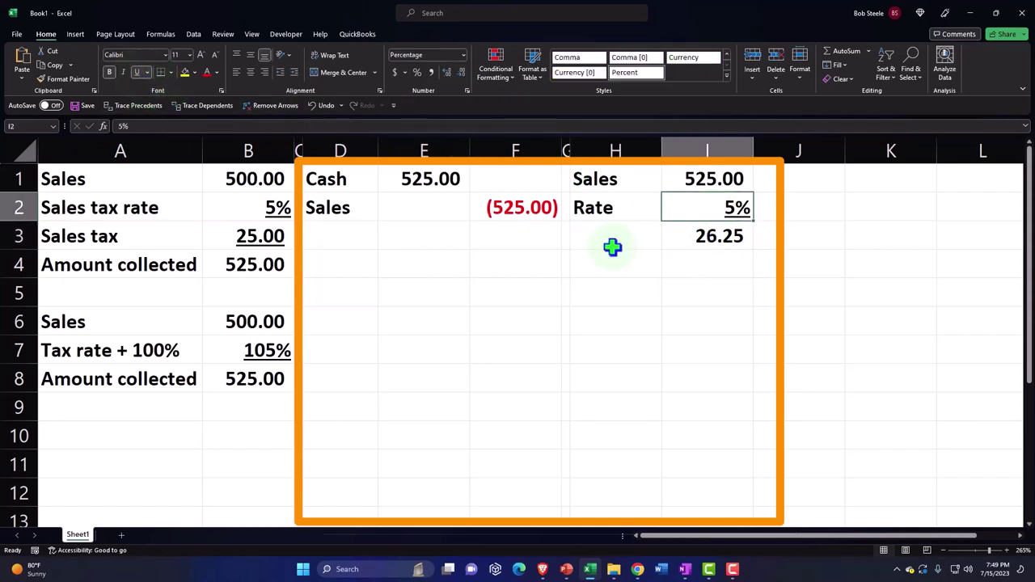
{"action": "left_click", "coordinate": [633, 233]}
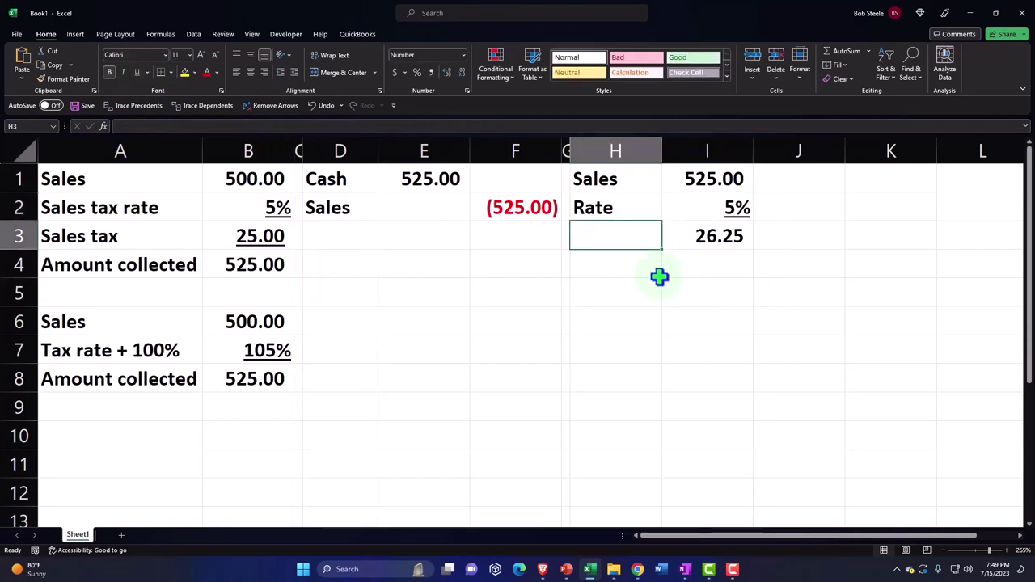
{"action": "key", "text": "Right"}
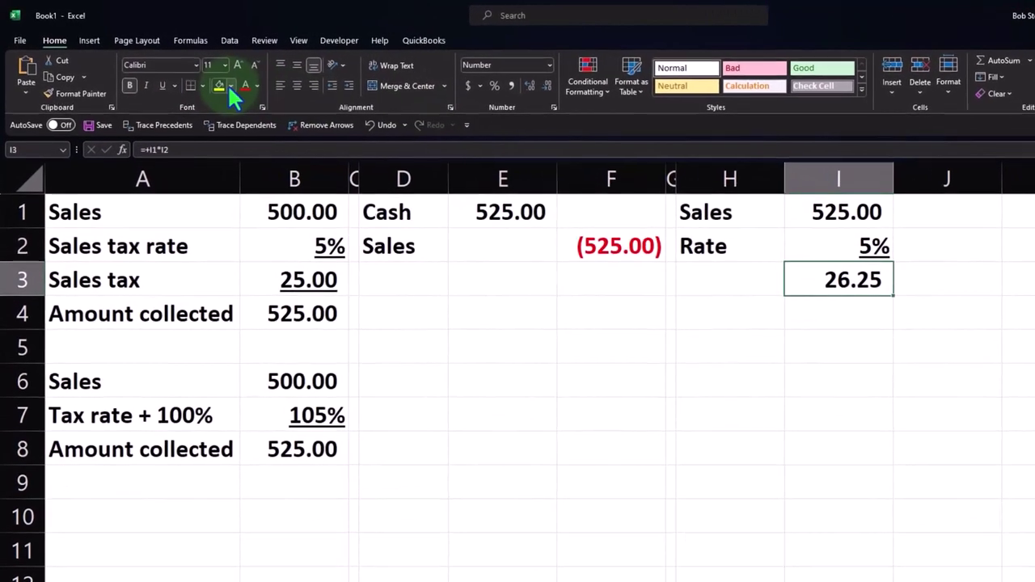
{"action": "left_click", "coordinate": [221, 87]}
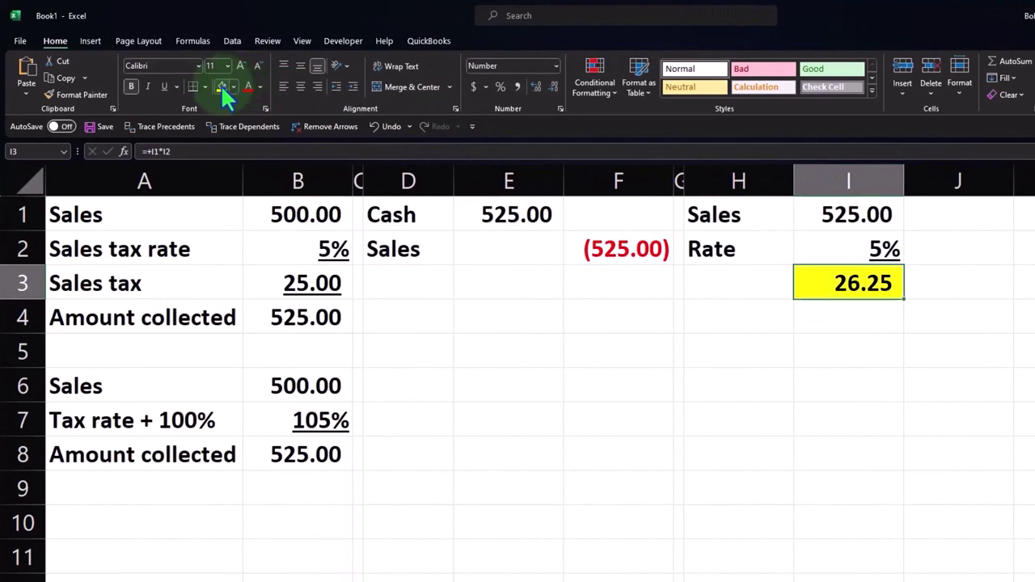
{"action": "left_click", "coordinate": [737, 350]}
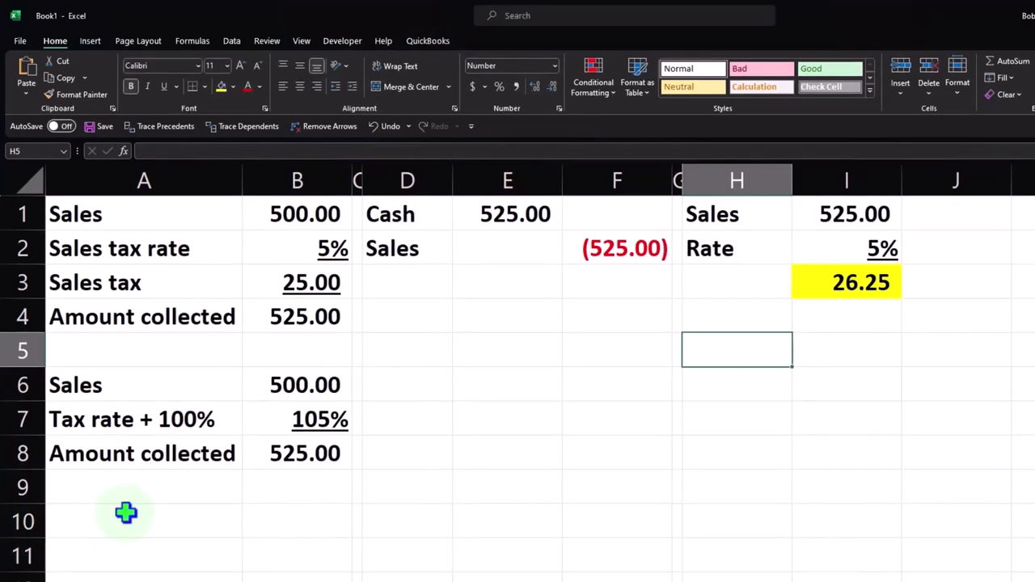
Start a third calculation block with the label Sales in A10 and a yellow fill on the empty cell B10
{"action": "left_click", "coordinate": [125, 512]}
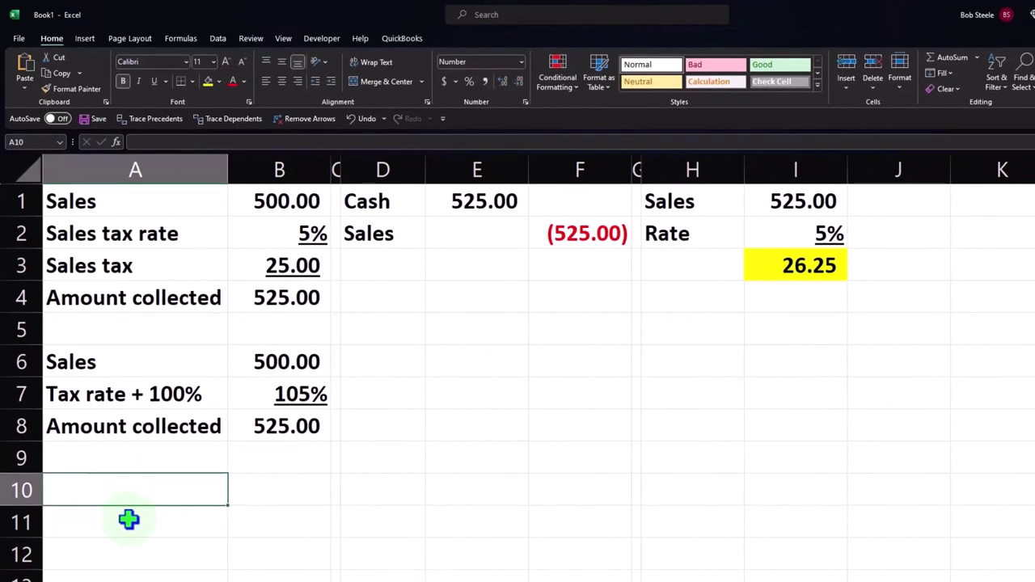
{"action": "type", "text": "Sales"}
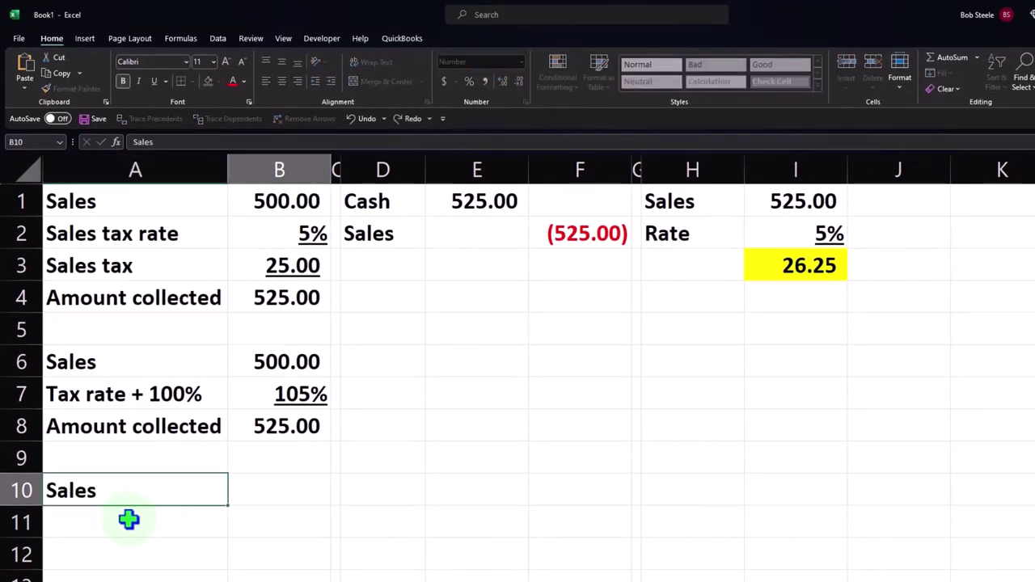
{"action": "key", "text": "Tab"}
{"action": "left_click", "coordinate": [208, 82]}
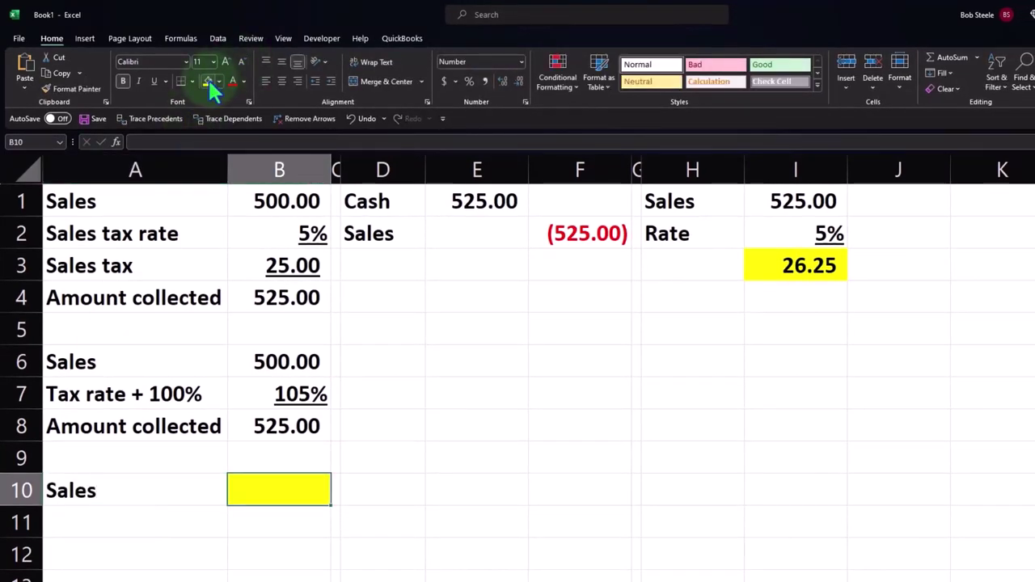
Reference the Tax rate + 100% label from A7 in A11 and its rate from B7 in B11
{"action": "key", "text": "Return"}
{"action": "type", "text": "+"}
{"action": "key", "text": "Up"}
{"action": "key", "text": "Up"}
{"action": "key", "text": "Up"}
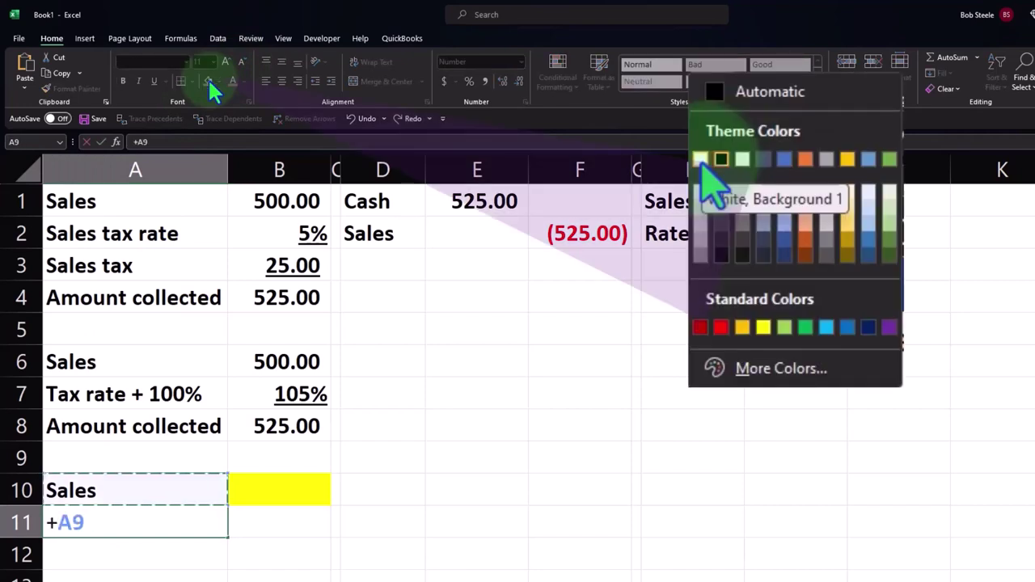
{"action": "key", "text": "Up"}
{"action": "key", "text": "Tab"}
{"action": "type", "text": "+"}
{"action": "key", "text": "Up"}
{"action": "key", "text": "Up"}
{"action": "key", "text": "Up"}
{"action": "key", "text": "Up"}
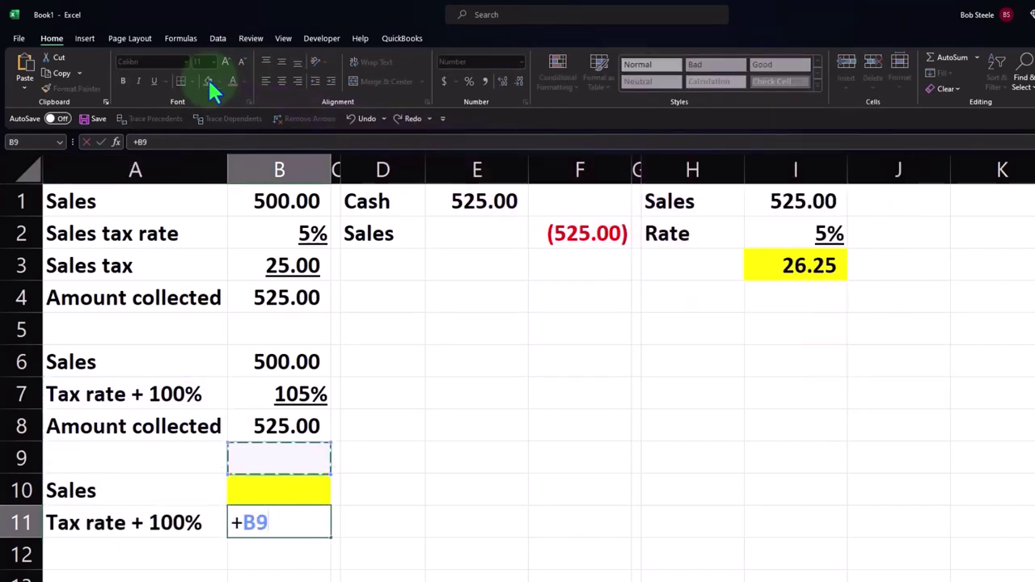
{"action": "key", "text": "Return"}
Format the rate in B11 as a percentage and underline it
{"action": "key", "text": "Up"}
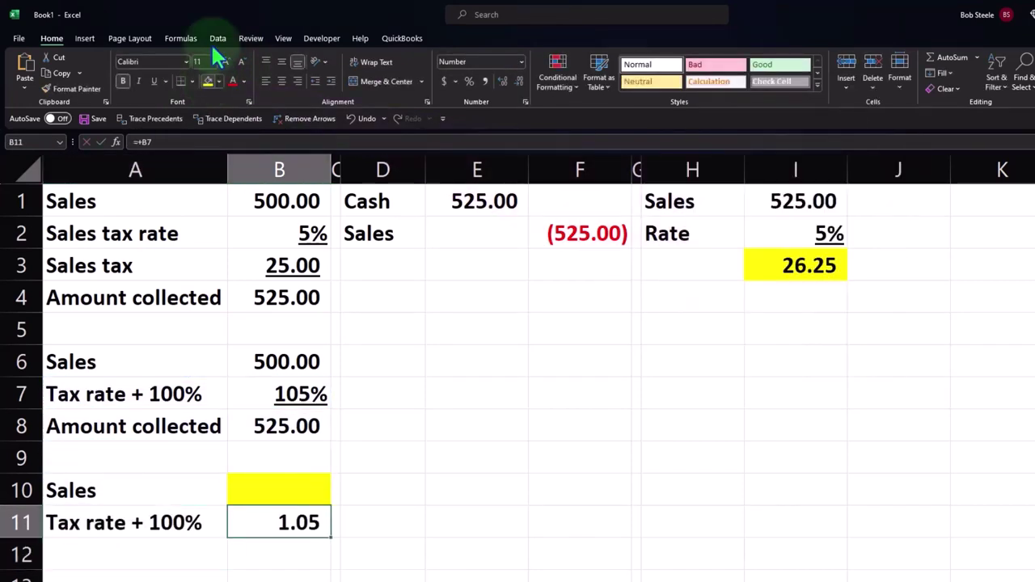
{"action": "left_click", "coordinate": [470, 81]}
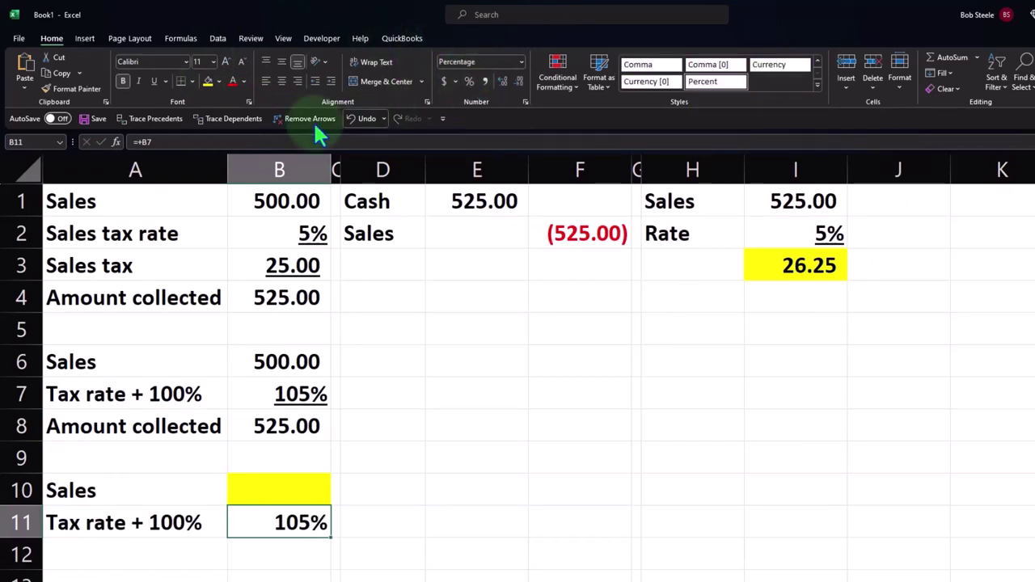
{"action": "left_click", "coordinate": [152, 78]}
Reference the Amount collected label from A8 in A12 and its value from B8 in B12
{"action": "key", "text": "Return"}
{"action": "key", "text": "Left"}
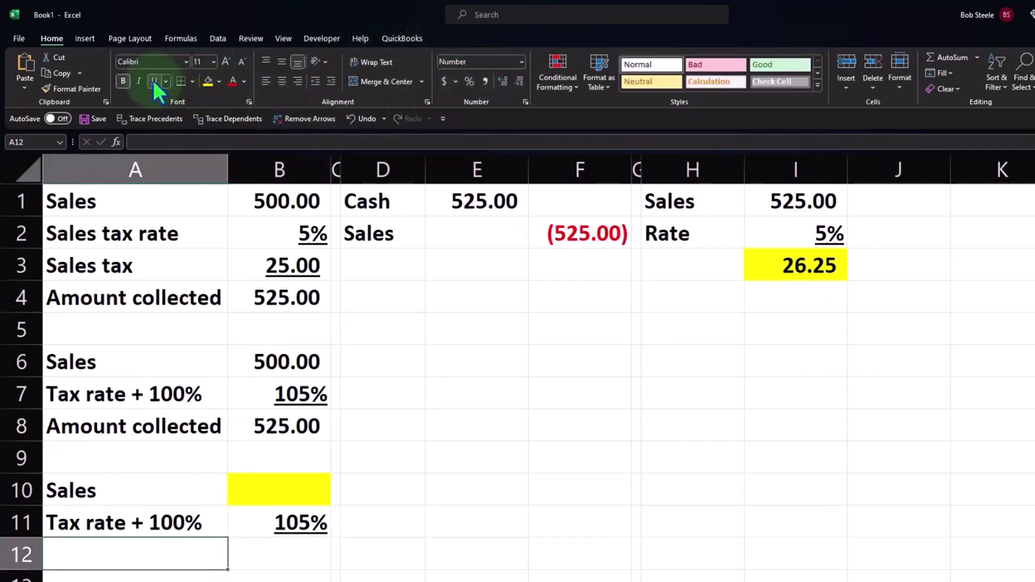
{"action": "type", "text": "+"}
{"action": "key", "text": "Up"}
{"action": "key", "text": "Up"}
{"action": "key", "text": "Up"}
{"action": "key", "text": "Up"}
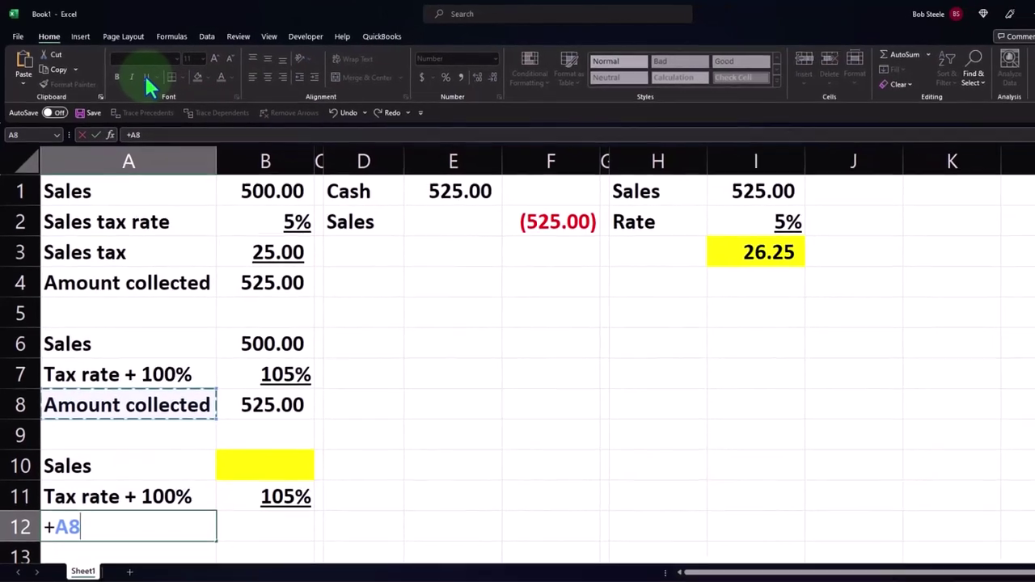
{"action": "key", "text": "Tab"}
{"action": "type", "text": "+"}
{"action": "key", "text": "Up"}
{"action": "key", "text": "Up"}
{"action": "key", "text": "Up"}
{"action": "key", "text": "Up"}
{"action": "key", "text": "Return"}
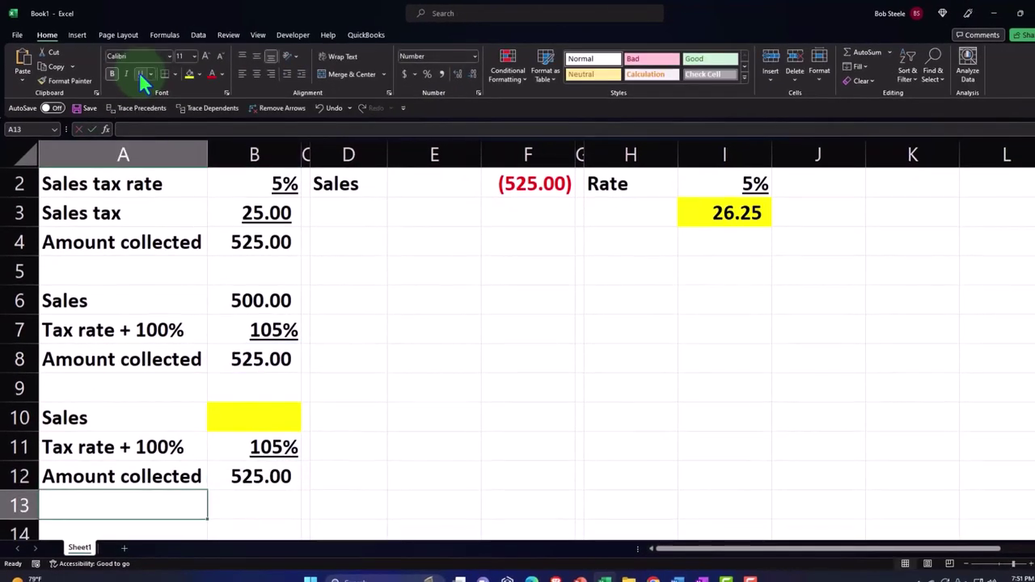
Enter the algebraic equation X*1.05=525 as text in A14, below the third calculation block
{"action": "key", "text": "Up"}
{"action": "key", "text": "Up"}
{"action": "key", "text": "Up"}
{"action": "key", "text": "Right"}
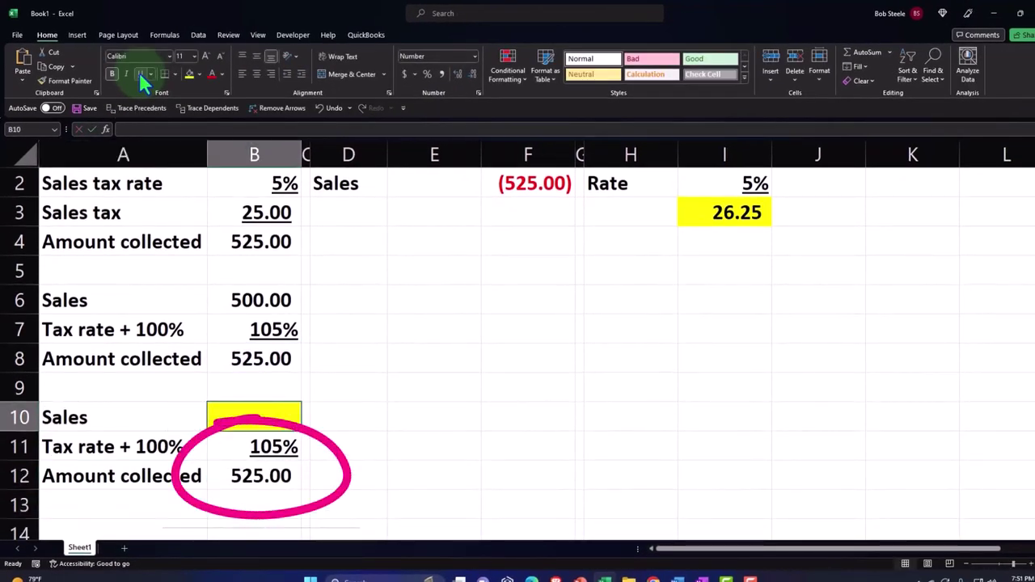
{"action": "key", "text": "Down"}
{"action": "key", "text": "Down"}
{"action": "key", "text": "Down"}
{"action": "key", "text": "Down"}
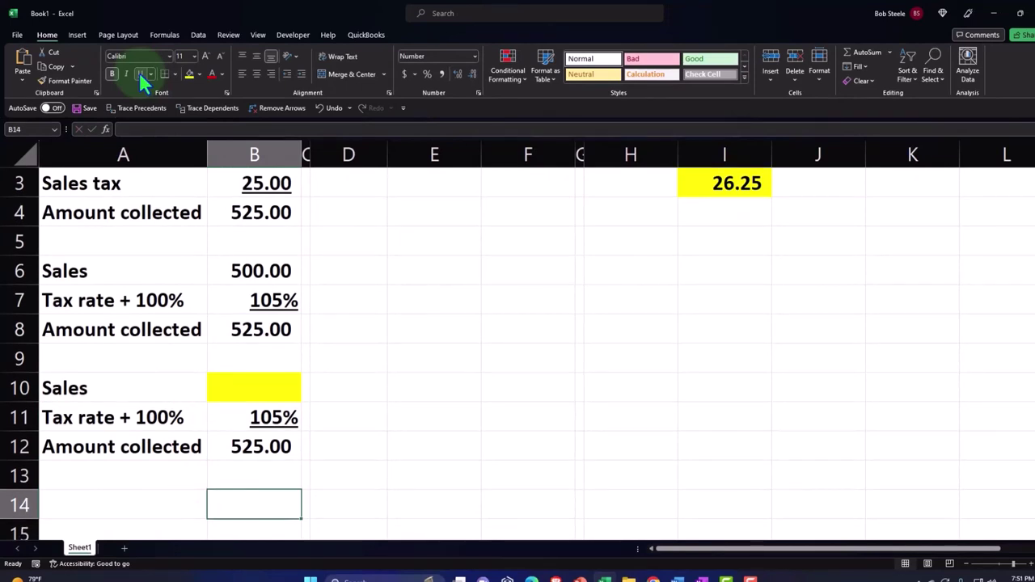
{"action": "key", "text": "Down"}
{"action": "key", "text": "Down"}
{"action": "key", "text": "Up"}
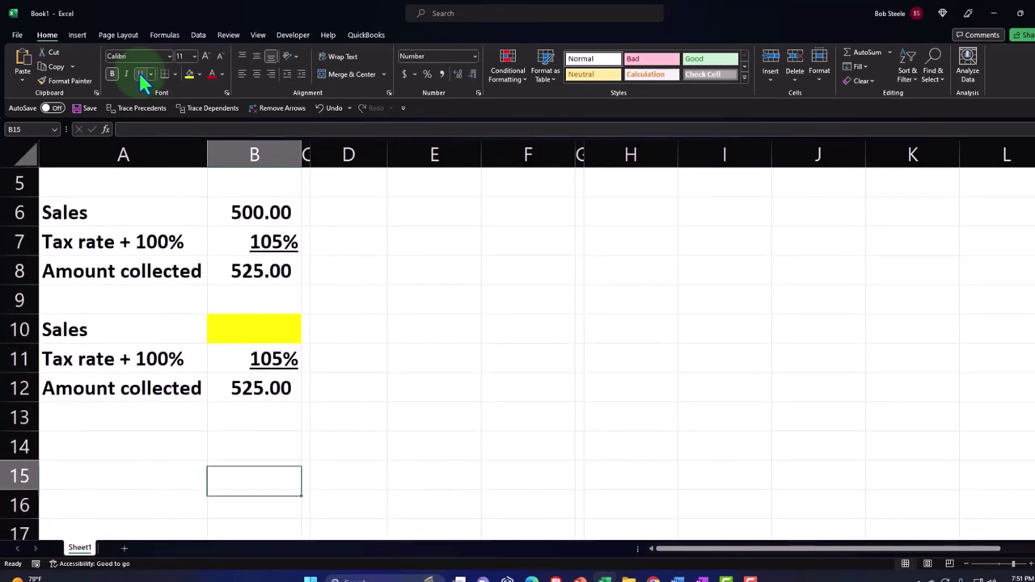
{"action": "key", "text": "Up"}
{"action": "key", "text": "Left"}
{"action": "type", "text": "X"}
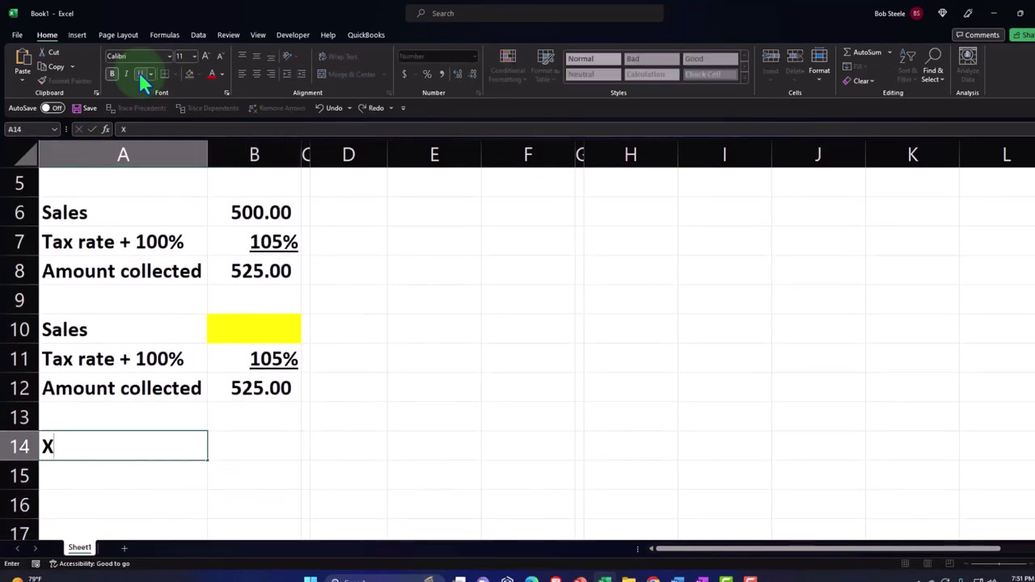
{"action": "type", "text": "*"}
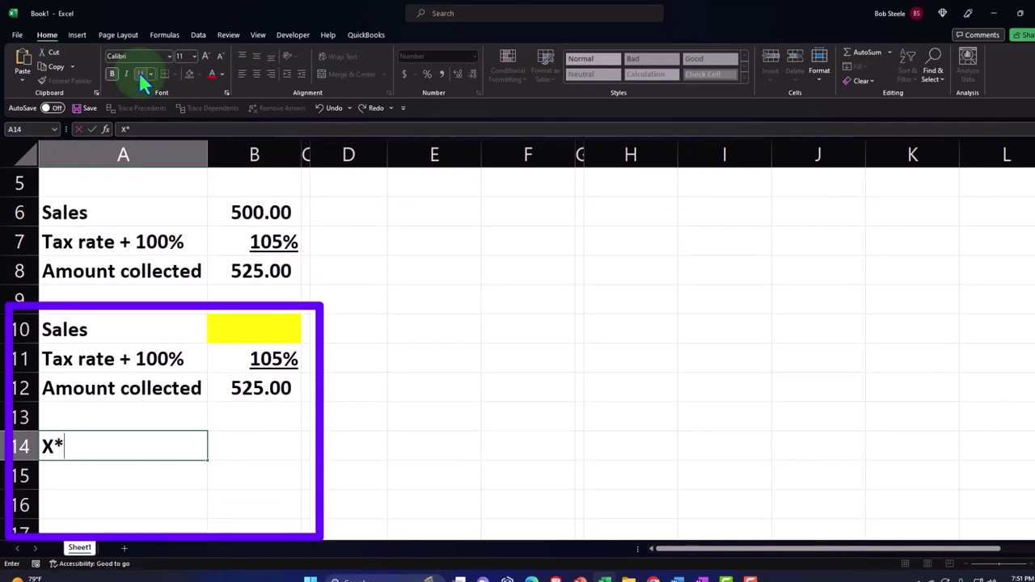
{"action": "type", "text": "1.05="}
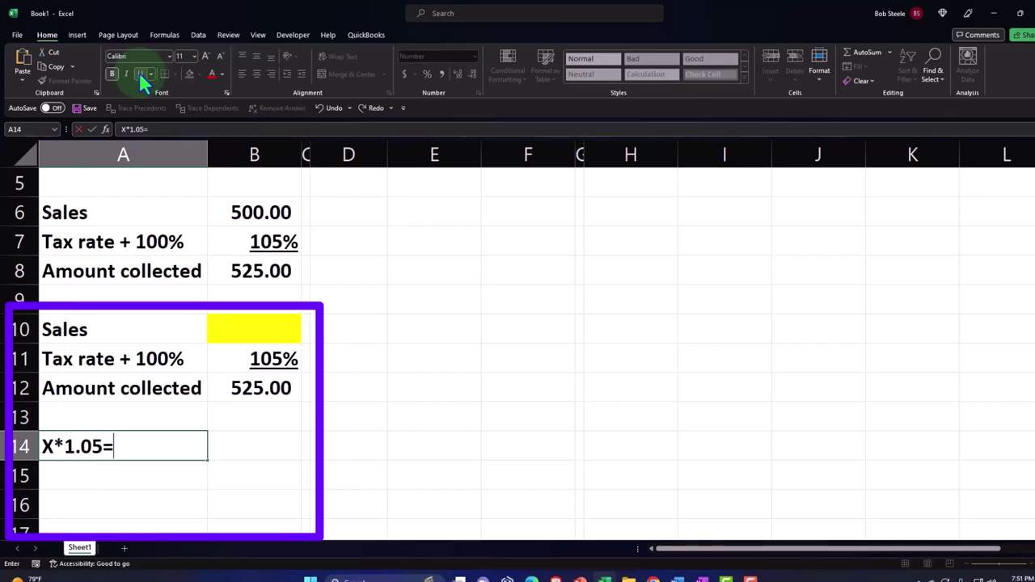
{"action": "type", "text": "52"}
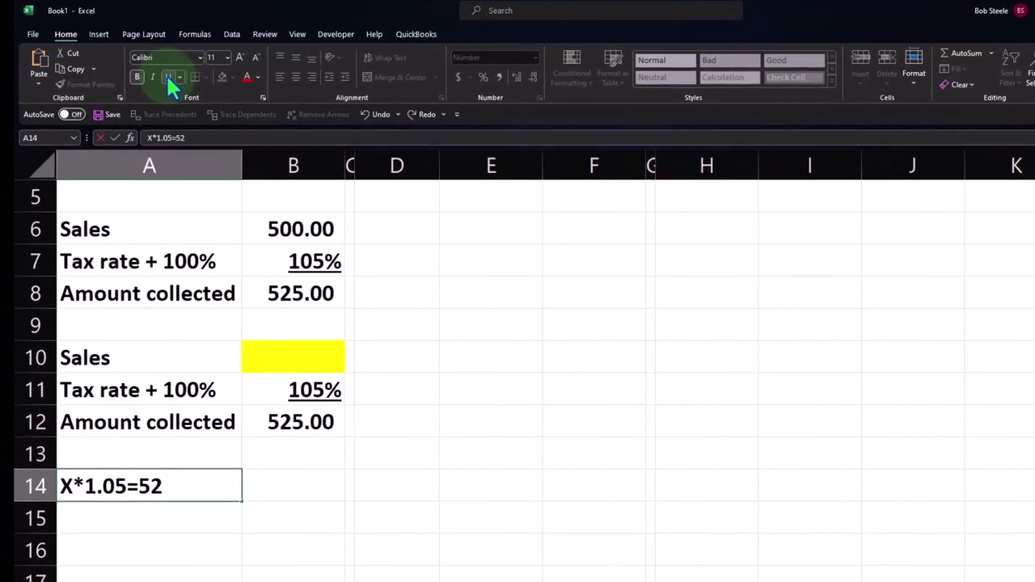
{"action": "type", "text": "5"}
{"action": "key", "text": "Return"}
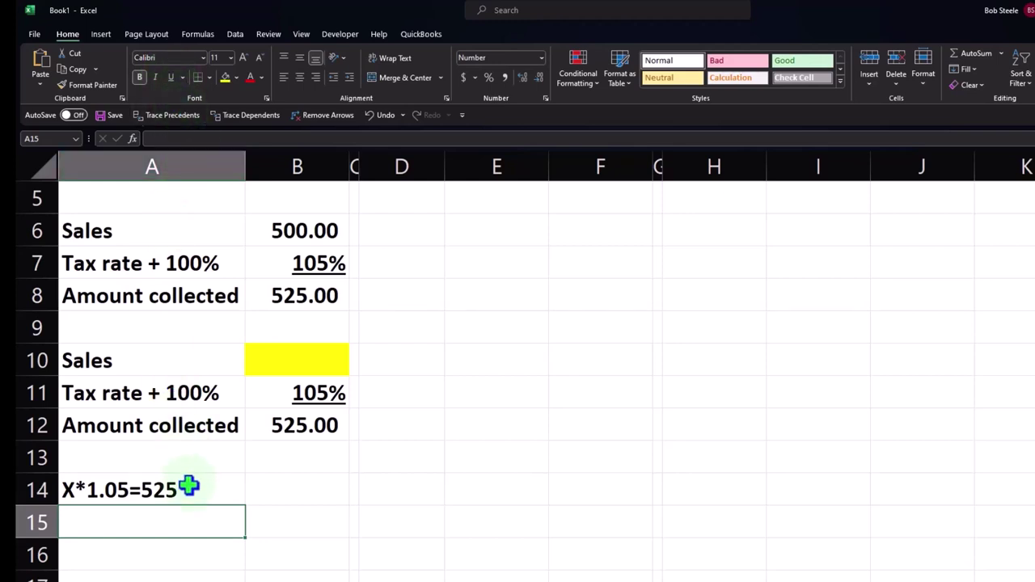
Solve for sales in the yellow cell B10 by dividing the amount collected in B12 by the rate in B11
{"action": "left_click", "coordinate": [279, 368]}
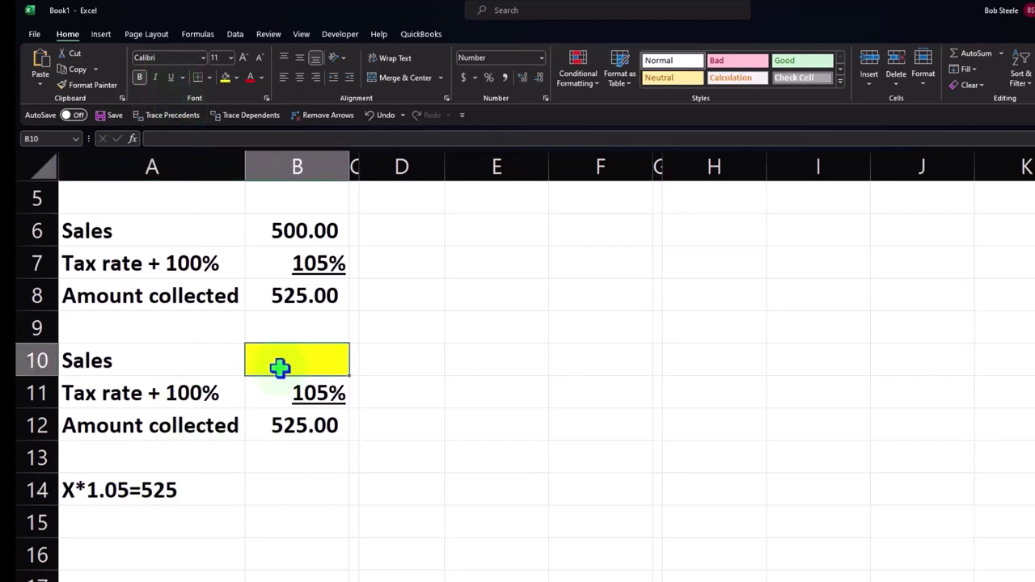
{"action": "type", "text": "="}
{"action": "key", "text": "Down"}
{"action": "key", "text": "Down"}
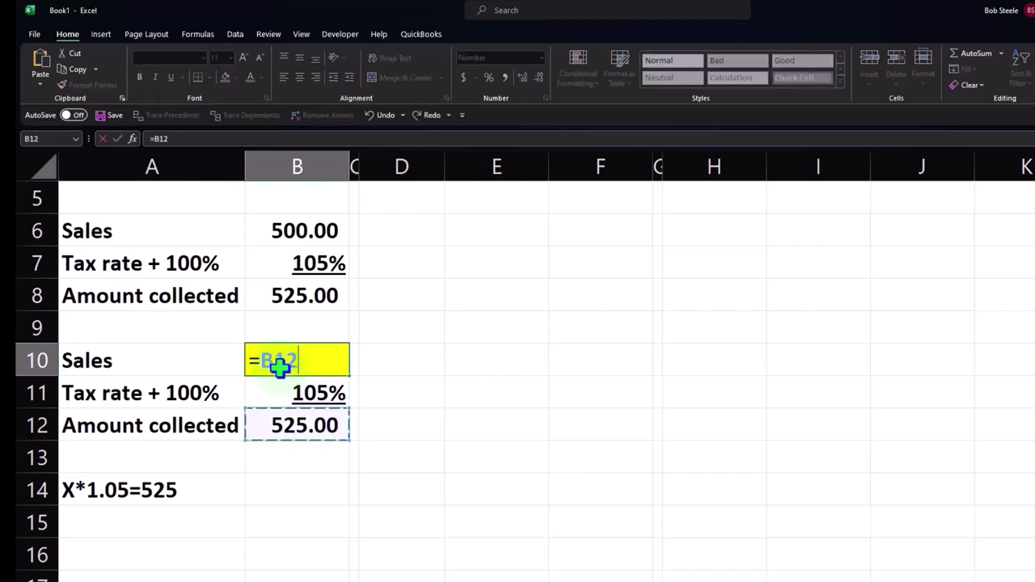
{"action": "type", "text": "/"}
{"action": "key", "text": "Down"}
{"action": "key", "text": "Return"}
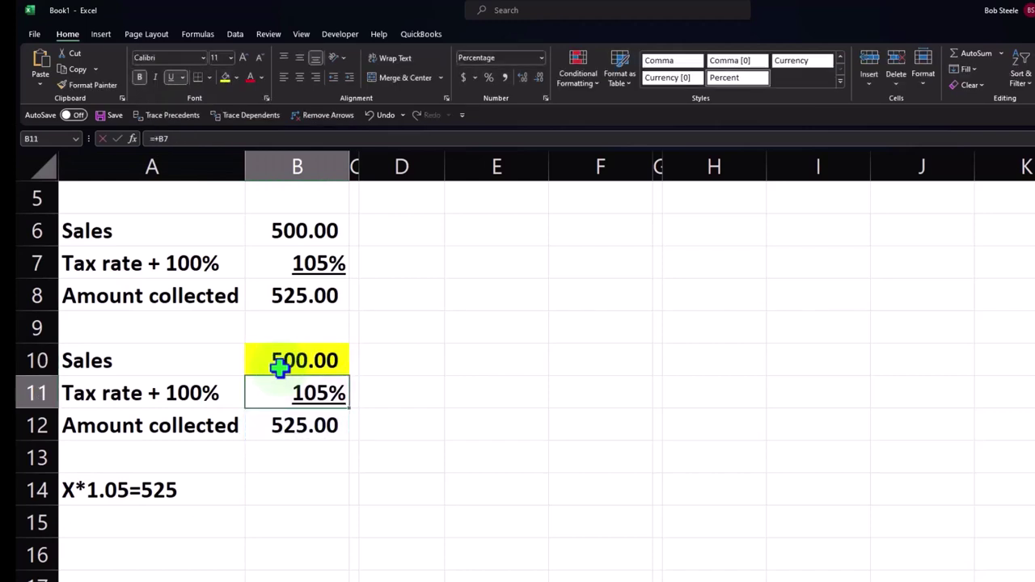
{"action": "key", "text": "Right"}
{"action": "key", "text": "Up"}
{"action": "key", "text": "Right"}
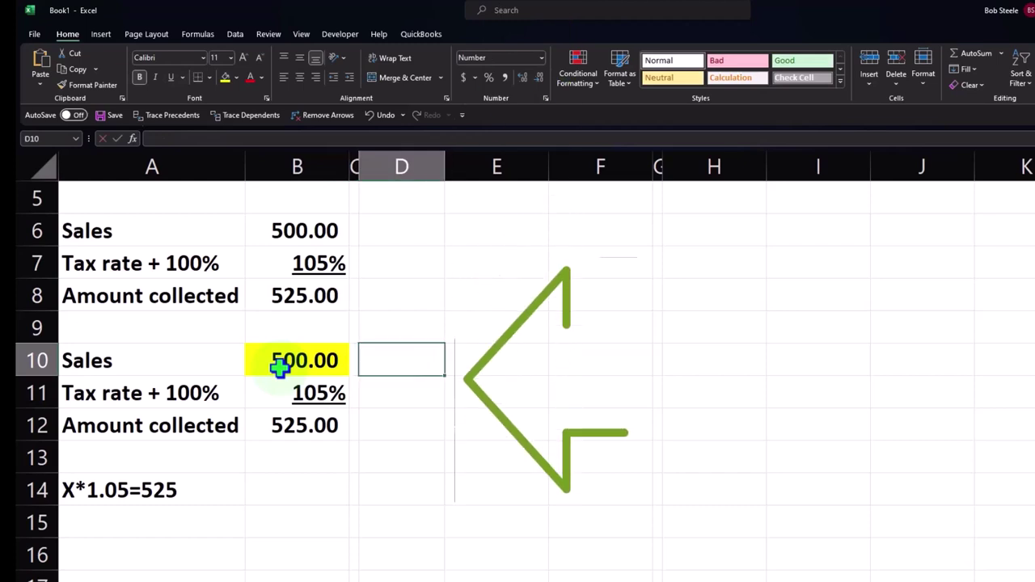
Reference the sales from B10 in D10 and the rate from B11 in D11
{"action": "type", "text": "+"}
{"action": "key", "text": "Left"}
{"action": "key", "text": "Return"}
{"action": "type", "text": "+"}
{"action": "key", "text": "Left"}
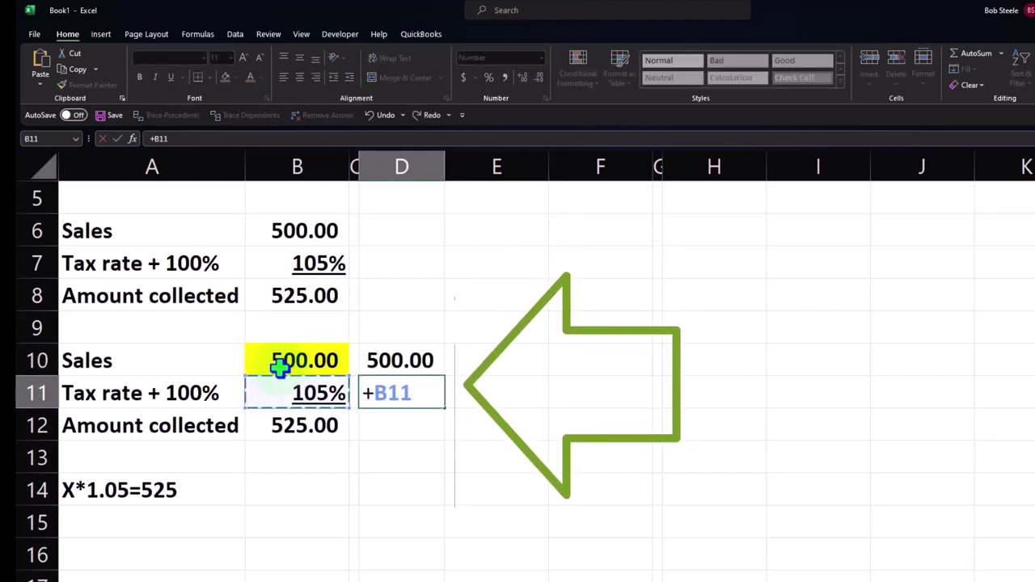
{"action": "key", "text": "Return"}
Calculate the amount collected in D12 by multiplying D10 by D11
{"action": "type", "text": "="}
{"action": "key", "text": "Up"}
{"action": "key", "text": "Up"}
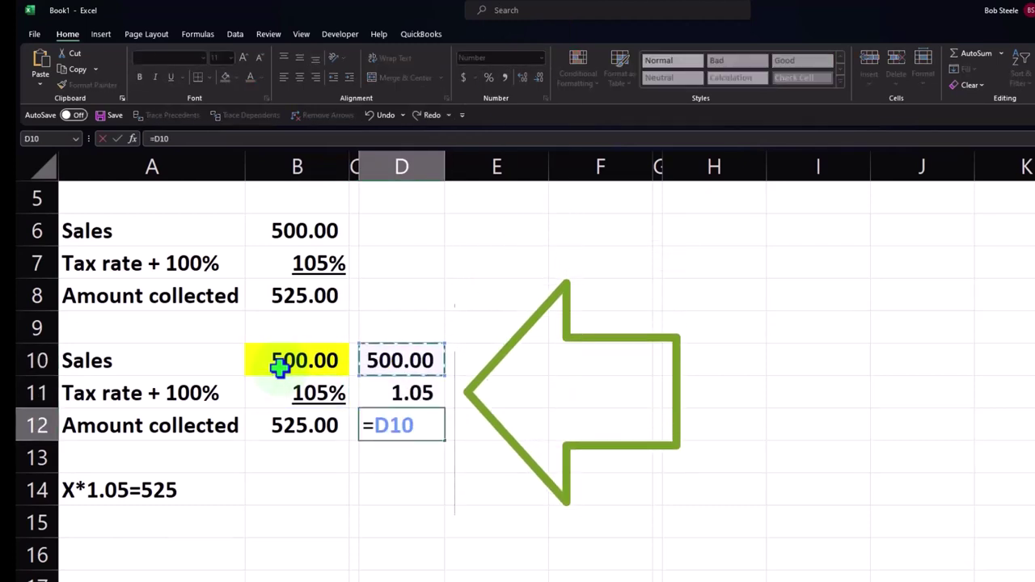
{"action": "type", "text": "*"}
{"action": "key", "text": "Up"}
{"action": "key", "text": "Return"}
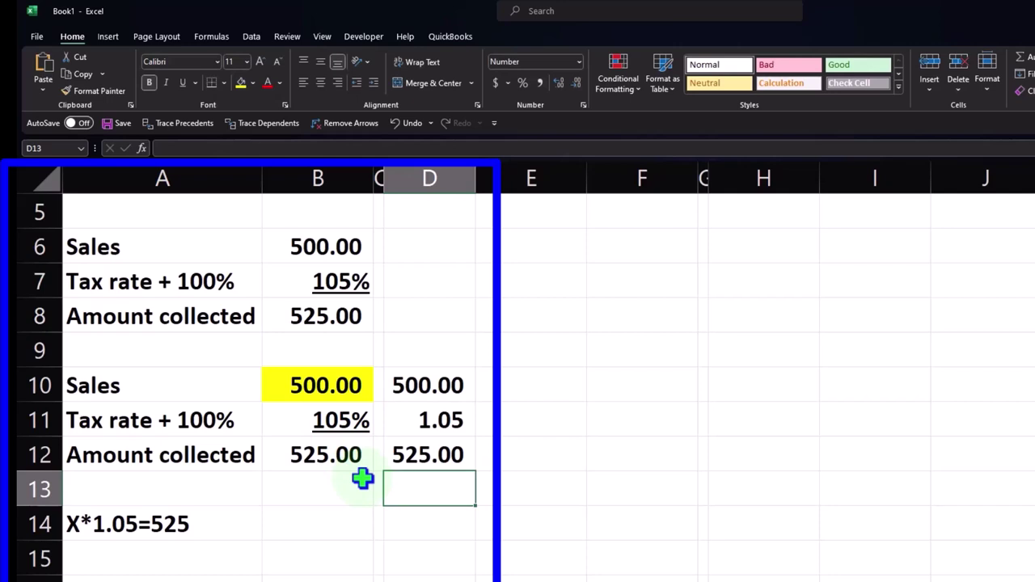
Calculate the sales tax in D14 by subtracting the sales in D10 from the amount collected in D12
{"action": "key", "text": "Left"}
{"action": "key", "text": "Right"}
{"action": "key", "text": "Down"}
{"action": "type", "text": "="}
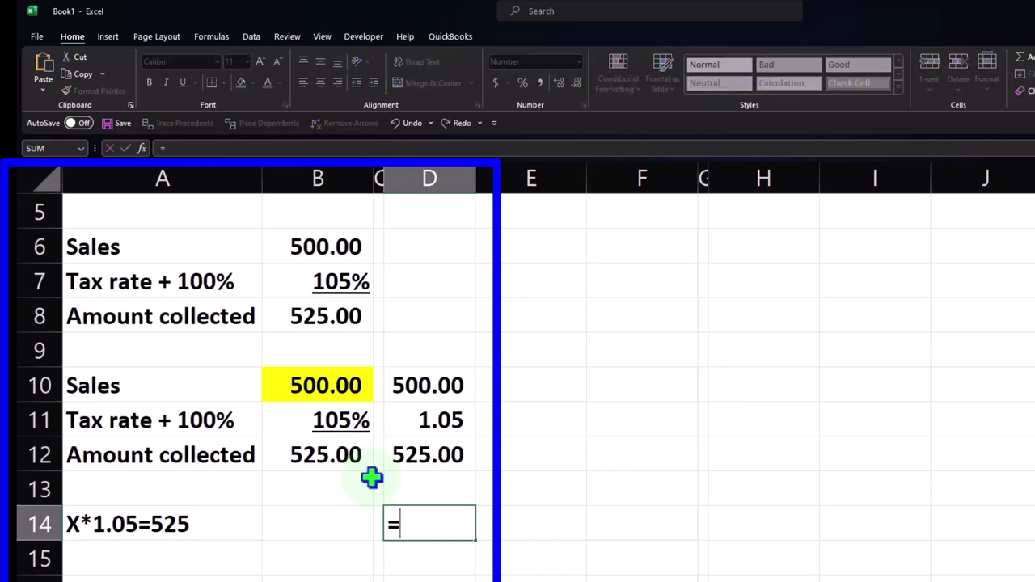
{"action": "key", "text": "Up"}
{"action": "key", "text": "Up"}
{"action": "type", "text": "-"}
{"action": "key", "text": "Up"}
{"action": "key", "text": "Up"}
{"action": "key", "text": "Up"}
{"action": "key", "text": "Up"}
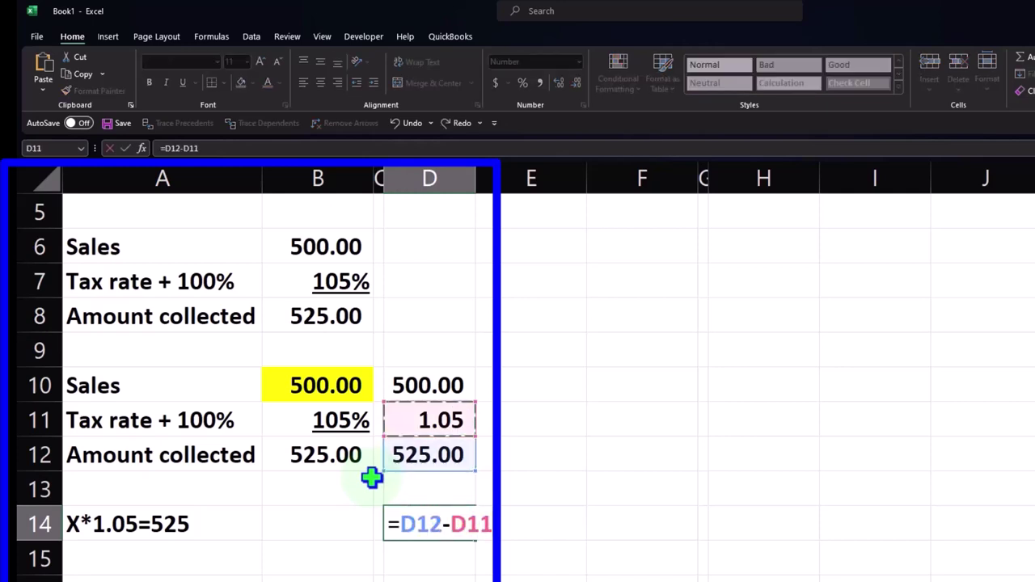
{"action": "key", "text": "Return"}
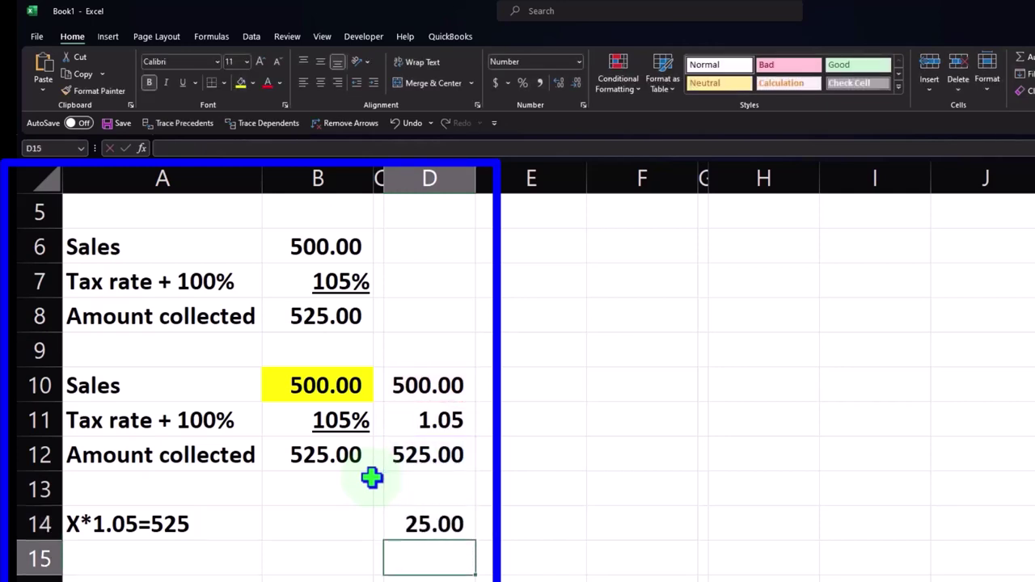
Enter the label Sales in D4, below the cash and sales journal entry
{"action": "scroll", "coordinate": [614, 510], "scroll_direction": "up", "scroll_amount": 2}
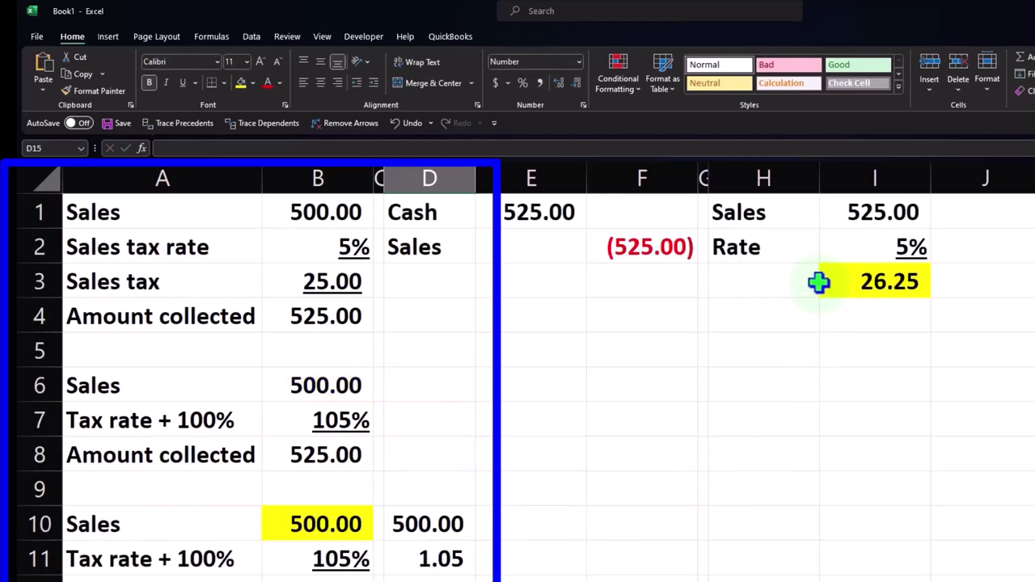
{"action": "left_click", "coordinate": [526, 212]}
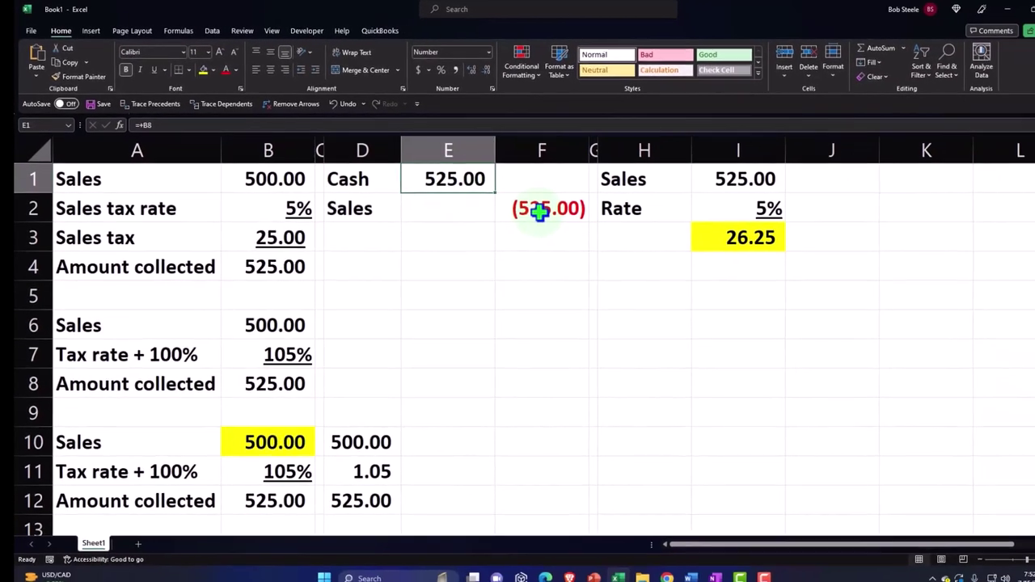
{"action": "left_click", "coordinate": [368, 262]}
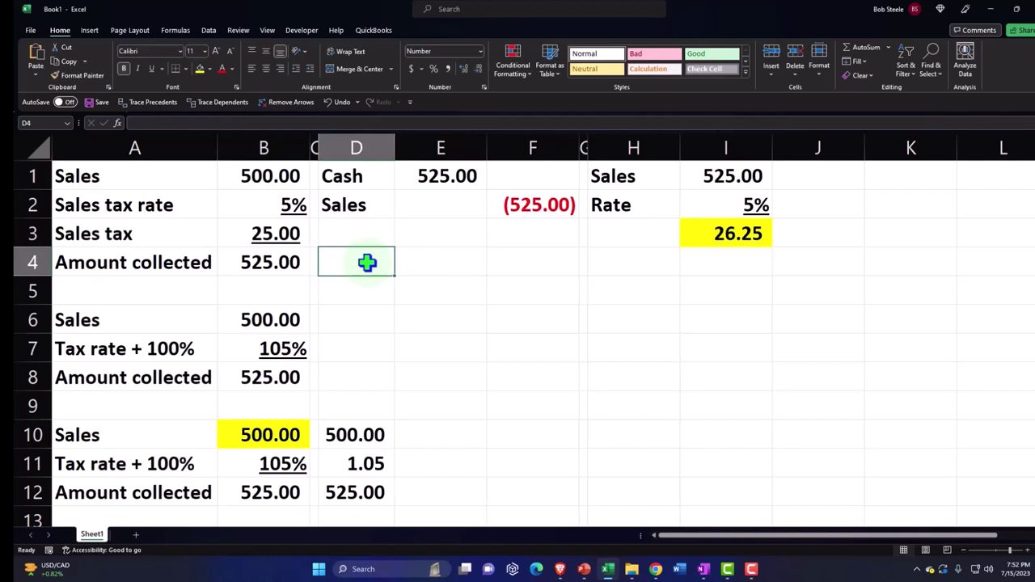
{"action": "type", "text": "Sales"}
{"action": "key", "text": "Tab"}
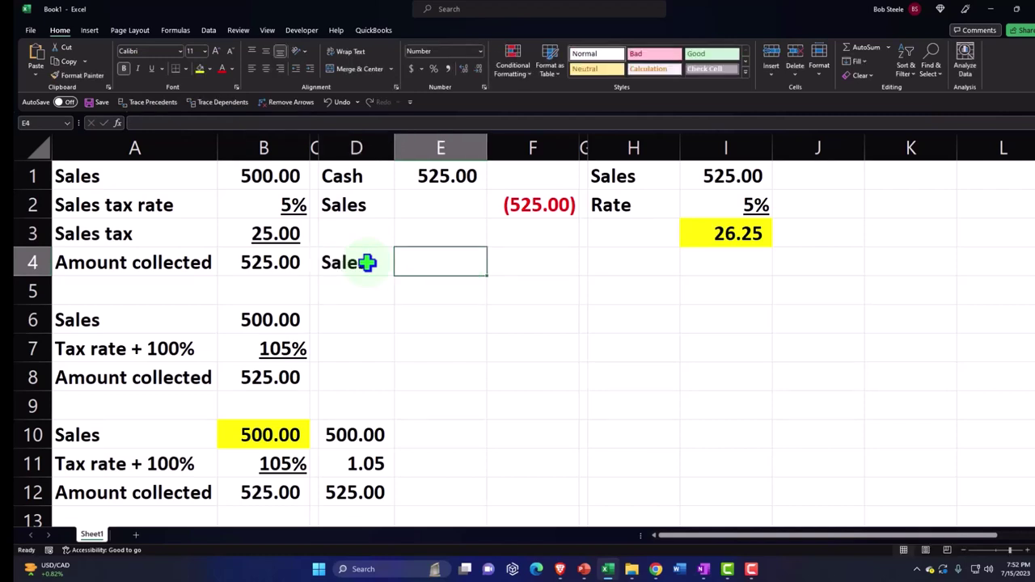
Reference the sales tax amount from D14 in E4 as the debit to Sales
{"action": "type", "text": "="}
{"action": "key", "text": "Down"}
{"action": "key", "text": "Down"}
{"action": "key", "text": "Down"}
{"action": "key", "text": "Down"}
{"action": "key", "text": "Down"}
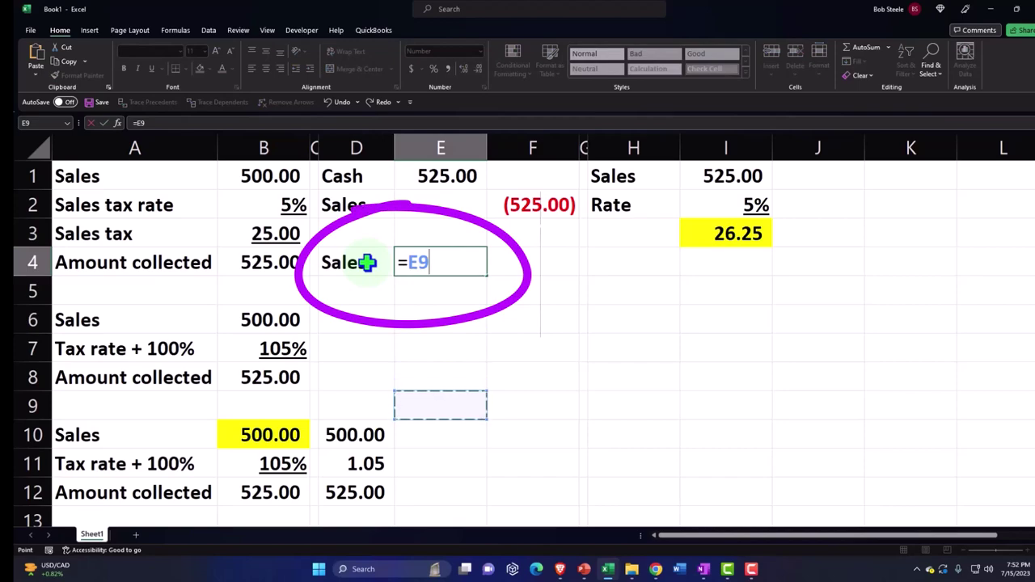
{"action": "key", "text": "Down"}
{"action": "key", "text": "Down"}
{"action": "key", "text": "Down"}
{"action": "key", "text": "Down"}
{"action": "key", "text": "Down"}
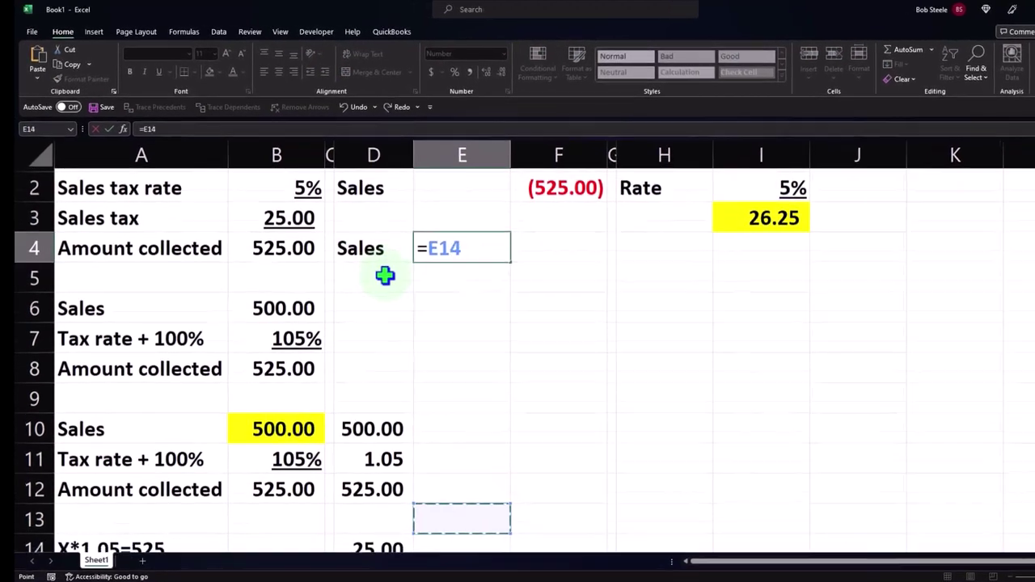
{"action": "key", "text": "Down"}
{"action": "key", "text": "Left"}
{"action": "key", "text": "Up"}
{"action": "key", "text": "Return"}
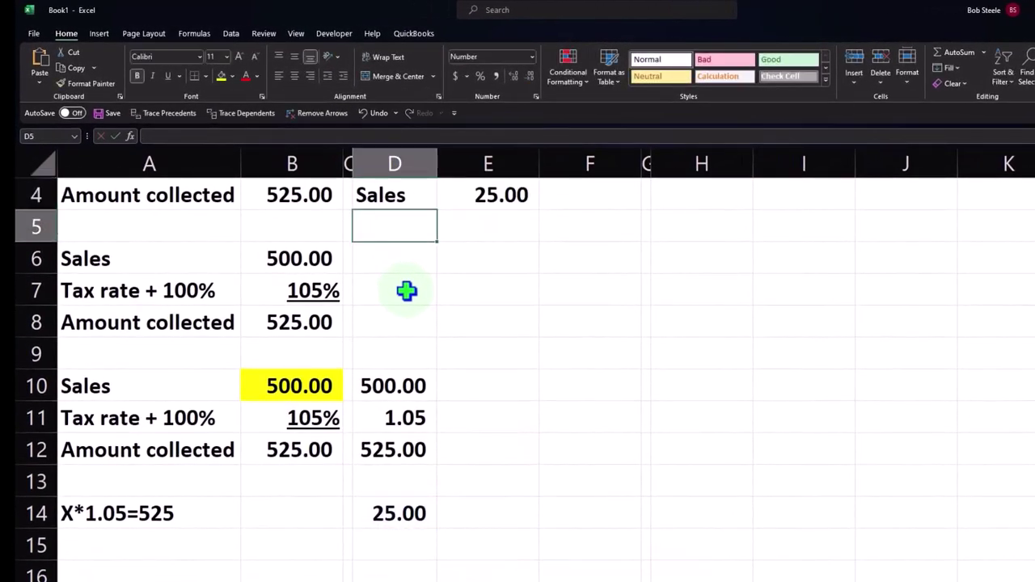
Enter the label Cash in D5 and credit it in F5 with the negative of E4
{"action": "type", "text": "Cash"}
{"action": "key", "text": "Tab"}
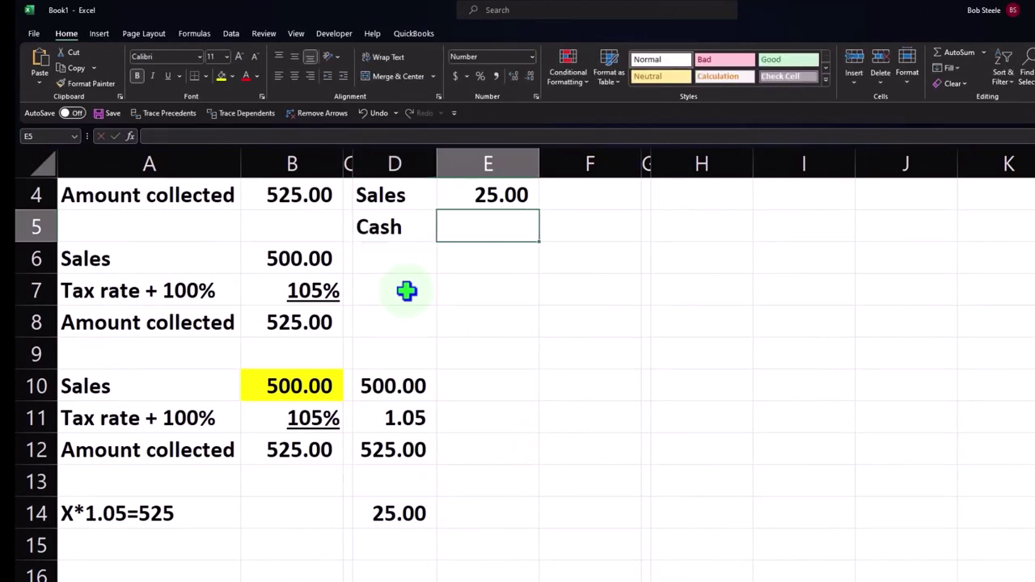
{"action": "key", "text": "Tab"}
{"action": "type", "text": "-"}
{"action": "key", "text": "Left"}
{"action": "key", "text": "Up"}
{"action": "key", "text": "Return"}
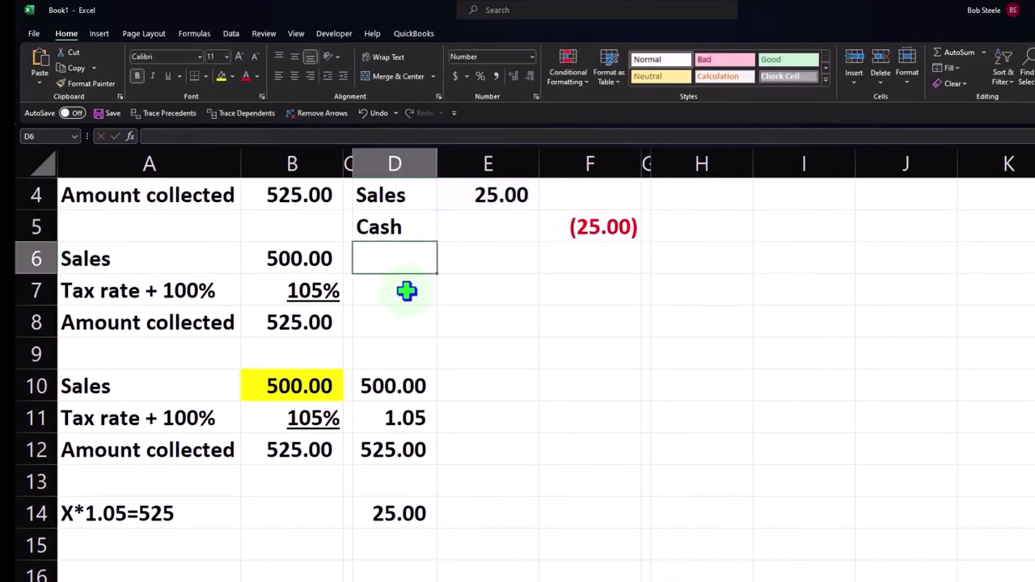
Review the two journal entries in D1:F5, comparing the Sales credit in F2 with the Sales debit in row 4
{"action": "scroll", "coordinate": [407, 291], "scroll_direction": "up", "scroll_amount": 1}
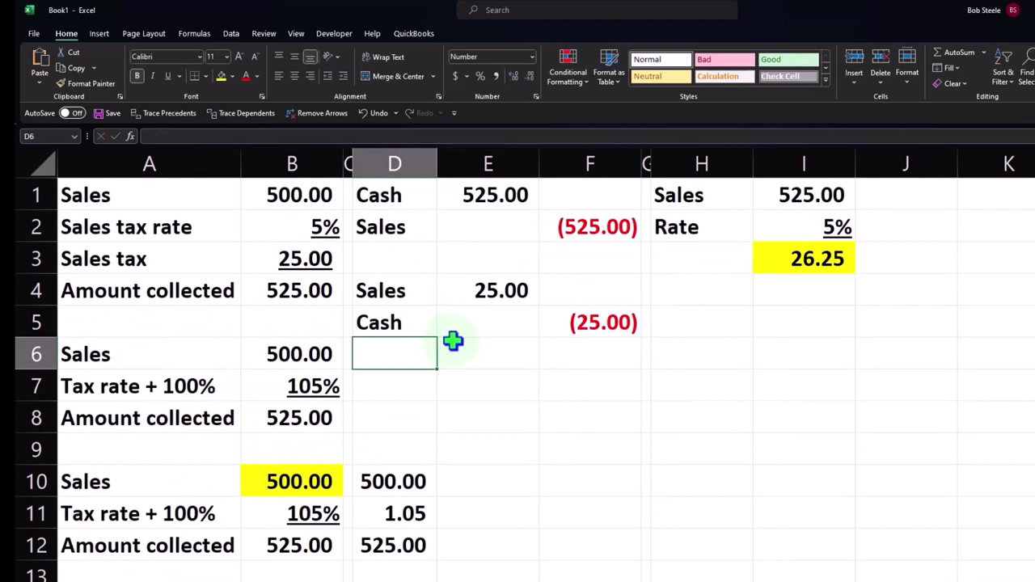
{"action": "left_click_drag", "start_coordinate": [395, 290], "coordinate": [466, 283]}
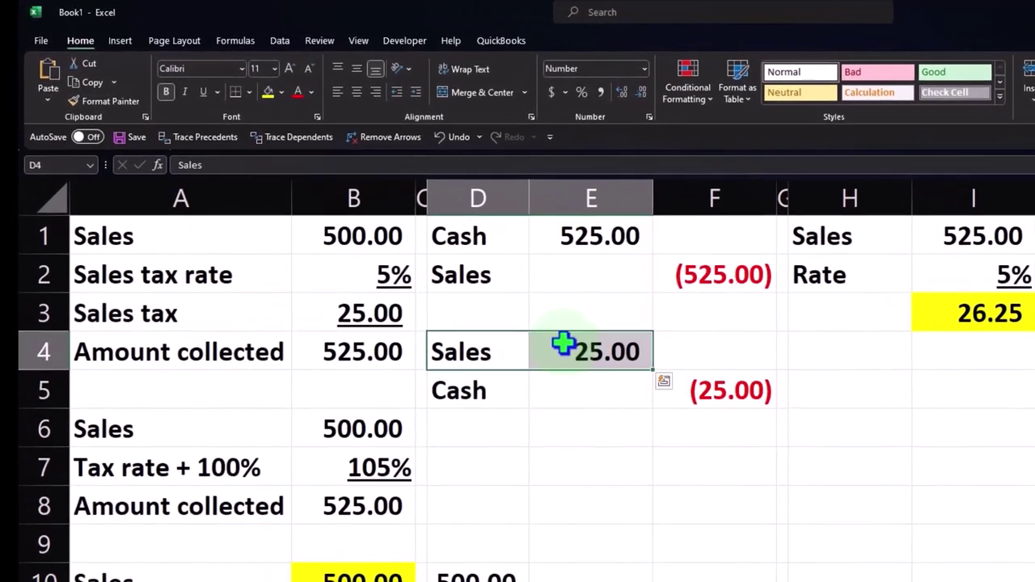
{"action": "left_click", "coordinate": [700, 296]}
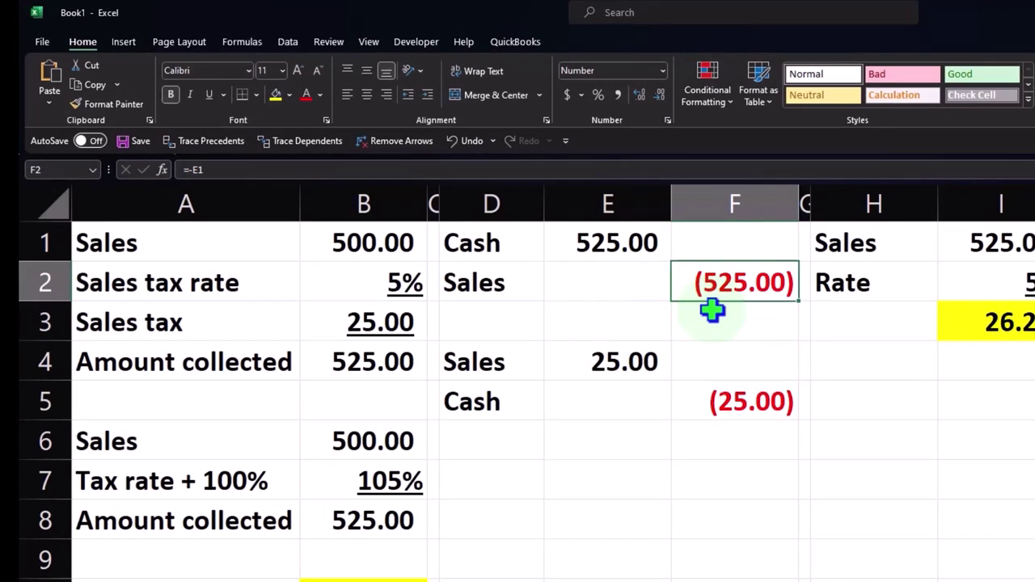
{"action": "left_click", "coordinate": [495, 364]}
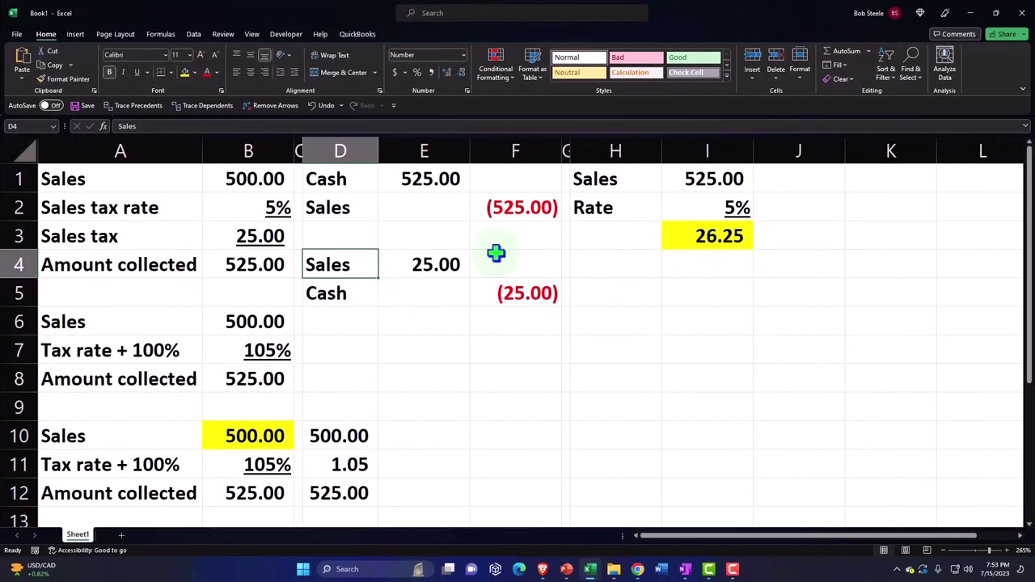
{"action": "left_click", "coordinate": [540, 209]}
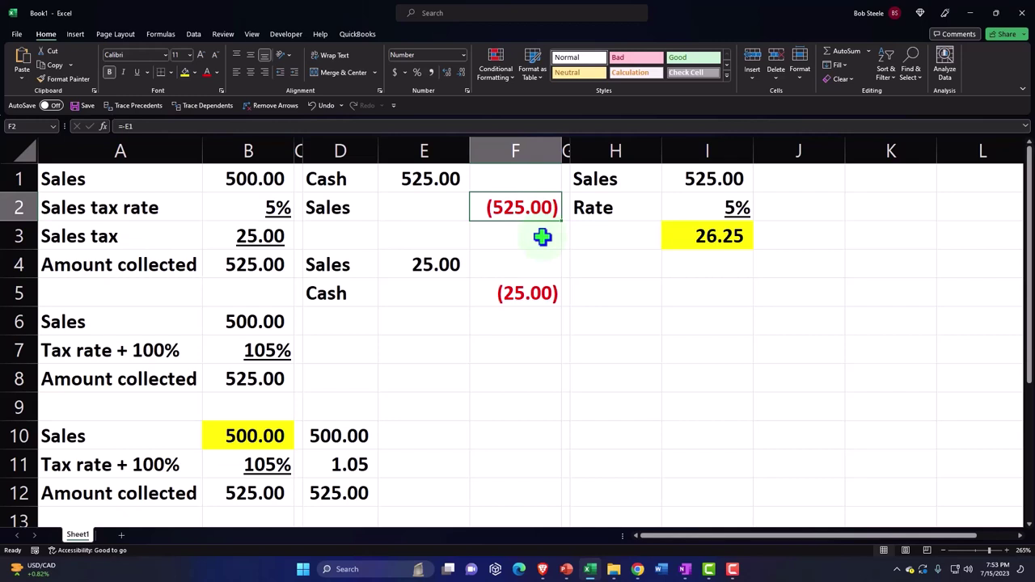
{"action": "left_click_drag", "start_coordinate": [419, 232], "coordinate": [592, 234]}
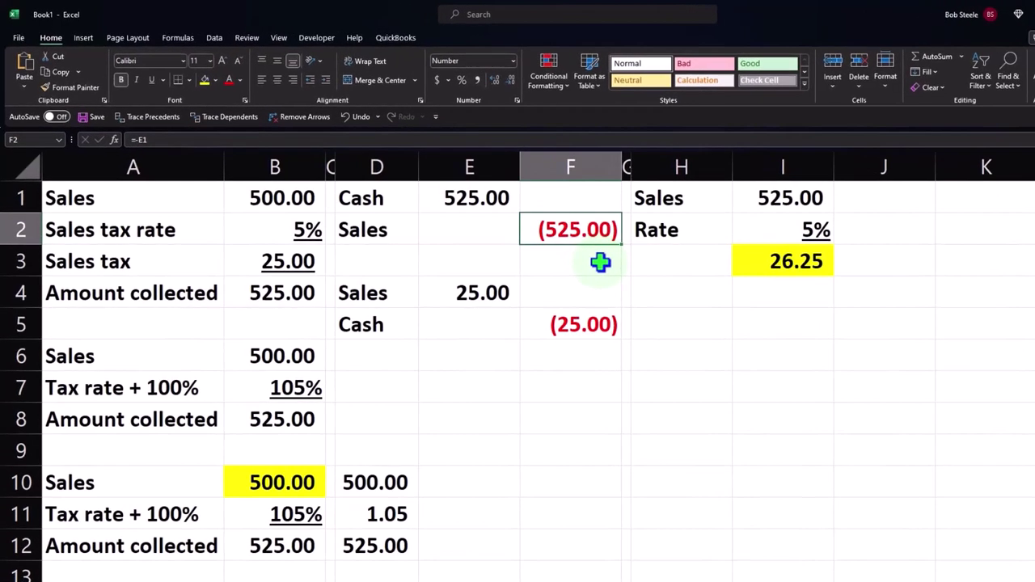
Calculate net sales in F7 by adding the Sales credit in F2 and the Sales debit in E4
{"action": "left_click", "coordinate": [517, 302]}
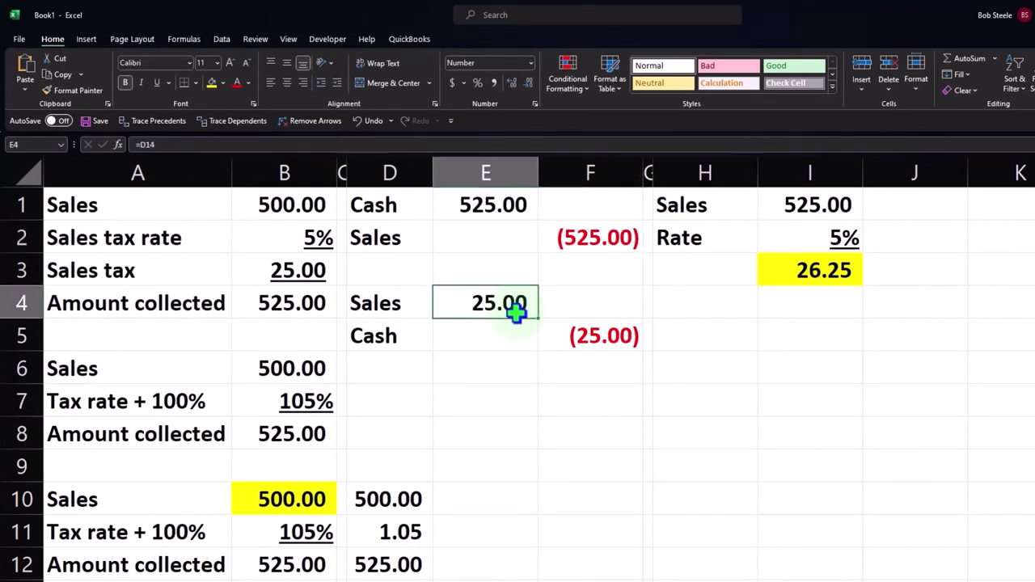
{"action": "key", "text": "Down"}
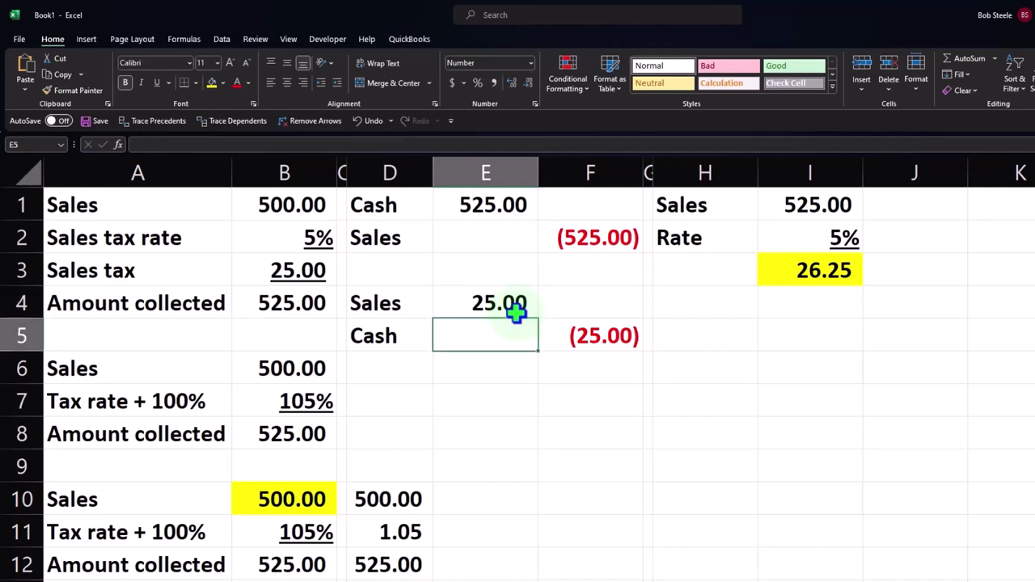
{"action": "key", "text": "Down"}
{"action": "key", "text": "Down"}
{"action": "key", "text": "Right"}
{"action": "type", "text": "+"}
{"action": "key", "text": "Up"}
{"action": "key", "text": "Up"}
{"action": "key", "text": "Up"}
{"action": "key", "text": "Up"}
{"action": "key", "text": "Up"}
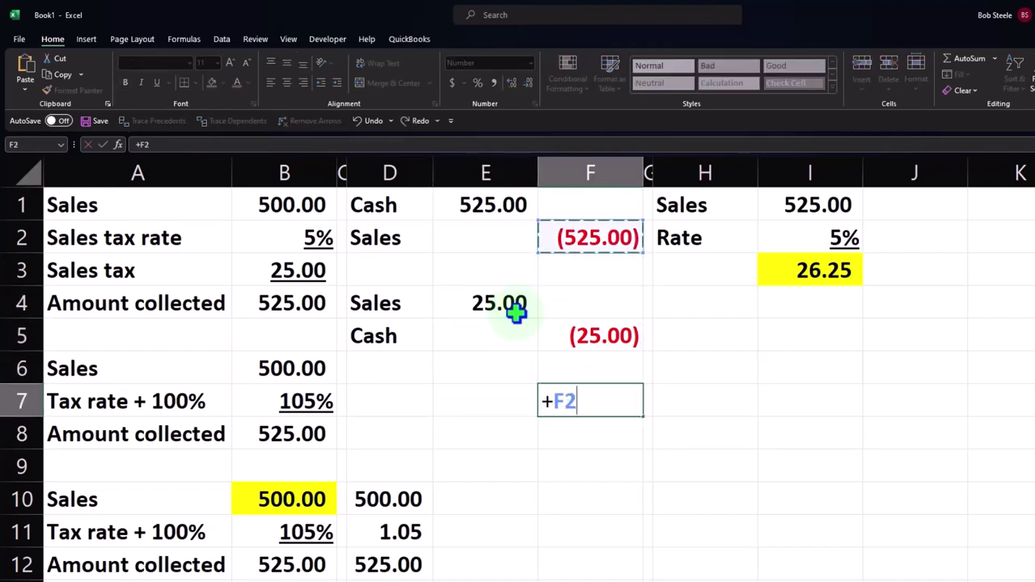
{"action": "type", "text": "+"}
{"action": "key", "text": "Left"}
{"action": "key", "text": "Up"}
{"action": "key", "text": "Up"}
{"action": "key", "text": "Up"}
{"action": "key", "text": "Return"}
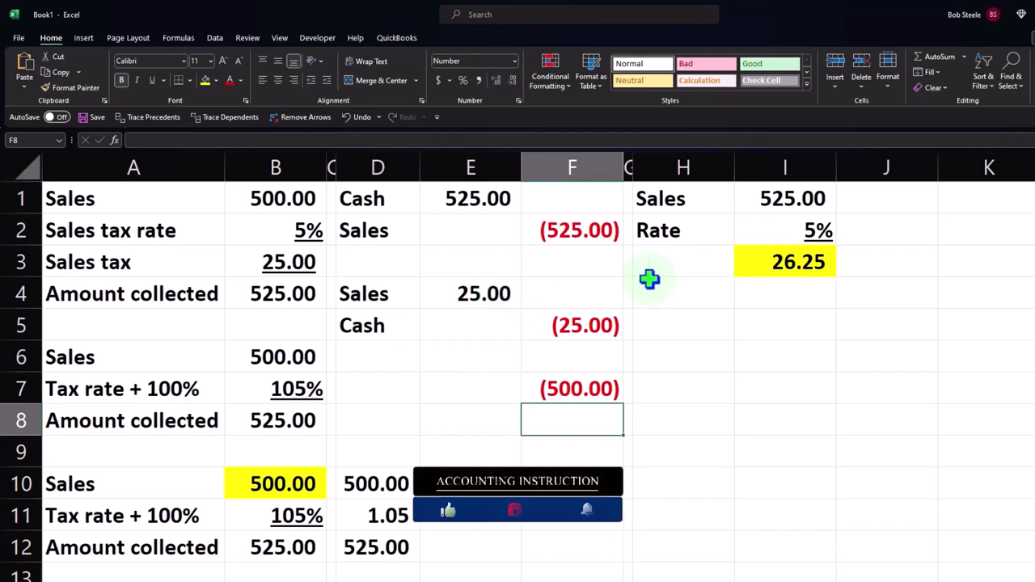
{"action": "left_click", "coordinate": [738, 300]}
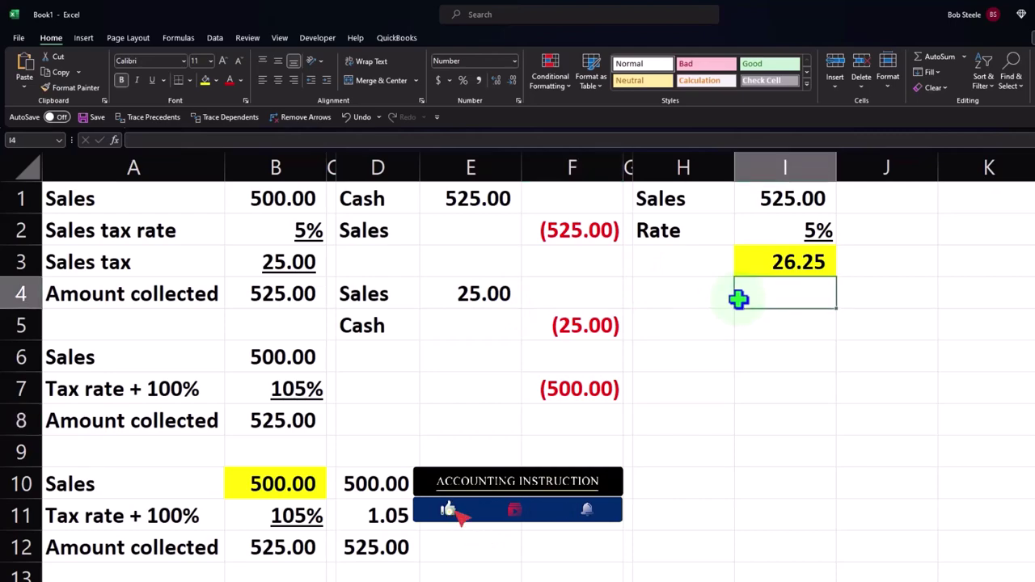